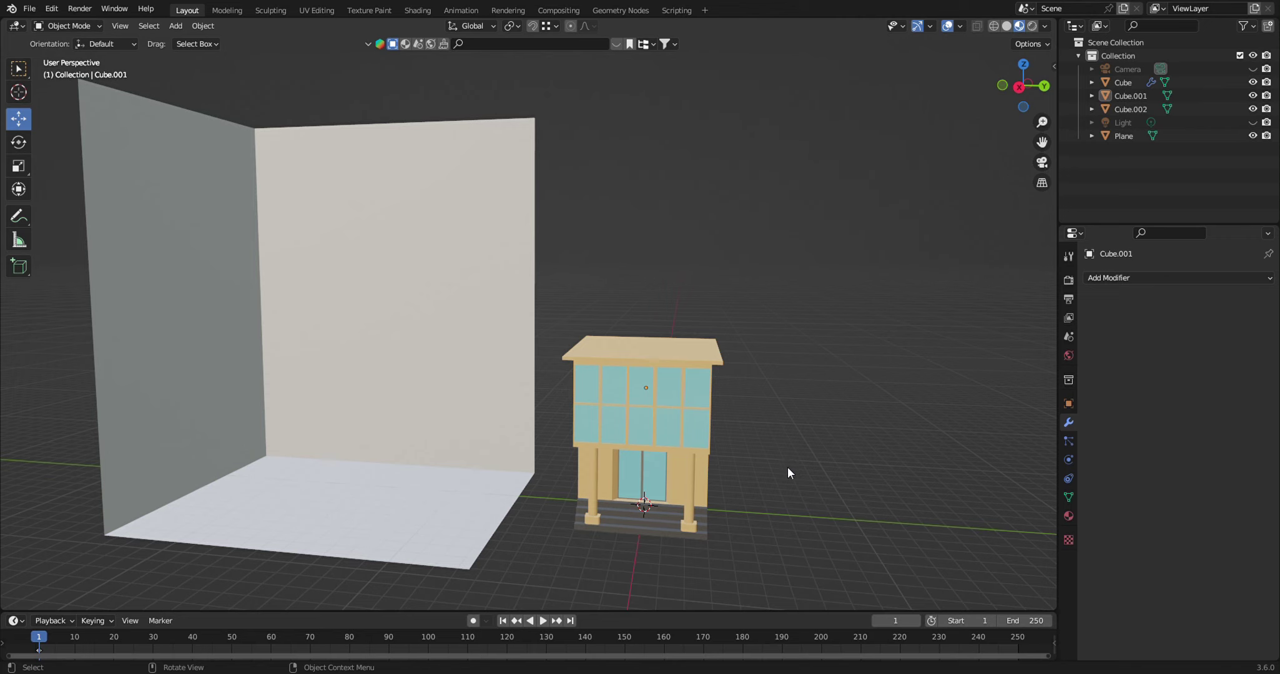
Zoom and orbit in on the glass-and-wood building, then select Cube.001
scroll(780, 470, up, 2)
scroll(840, 468, up, 1)
scroll(837, 458, up, 1)
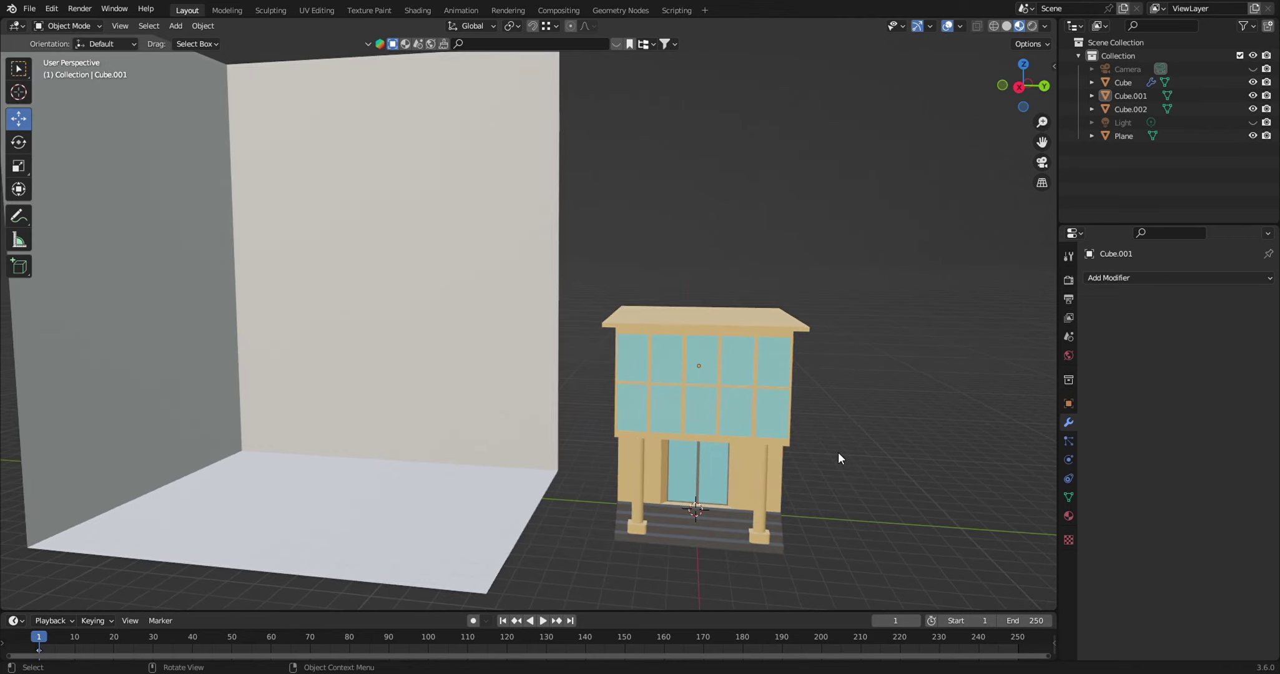
middle_drag(880, 471, 898, 471)
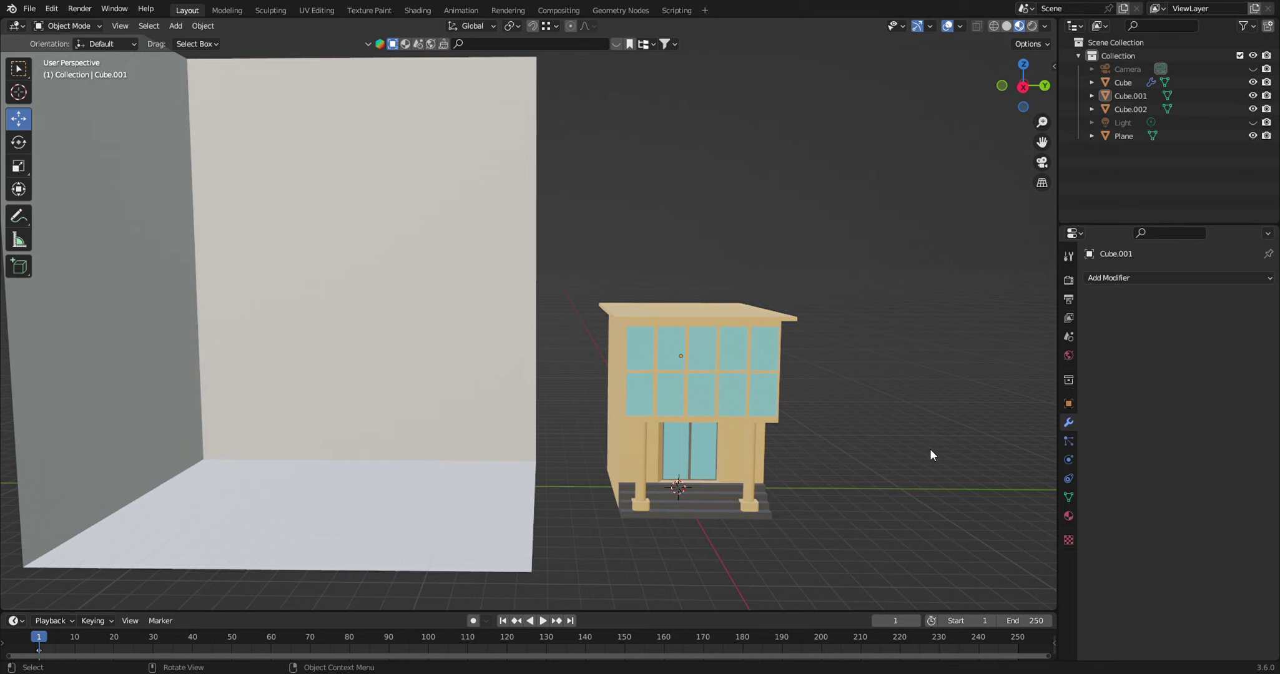
mouse_move(970, 472)
middle_down()
mouse_move(952, 474)
mouse_move(946, 449)
middle_up()
scroll(589, 465, up, 3)
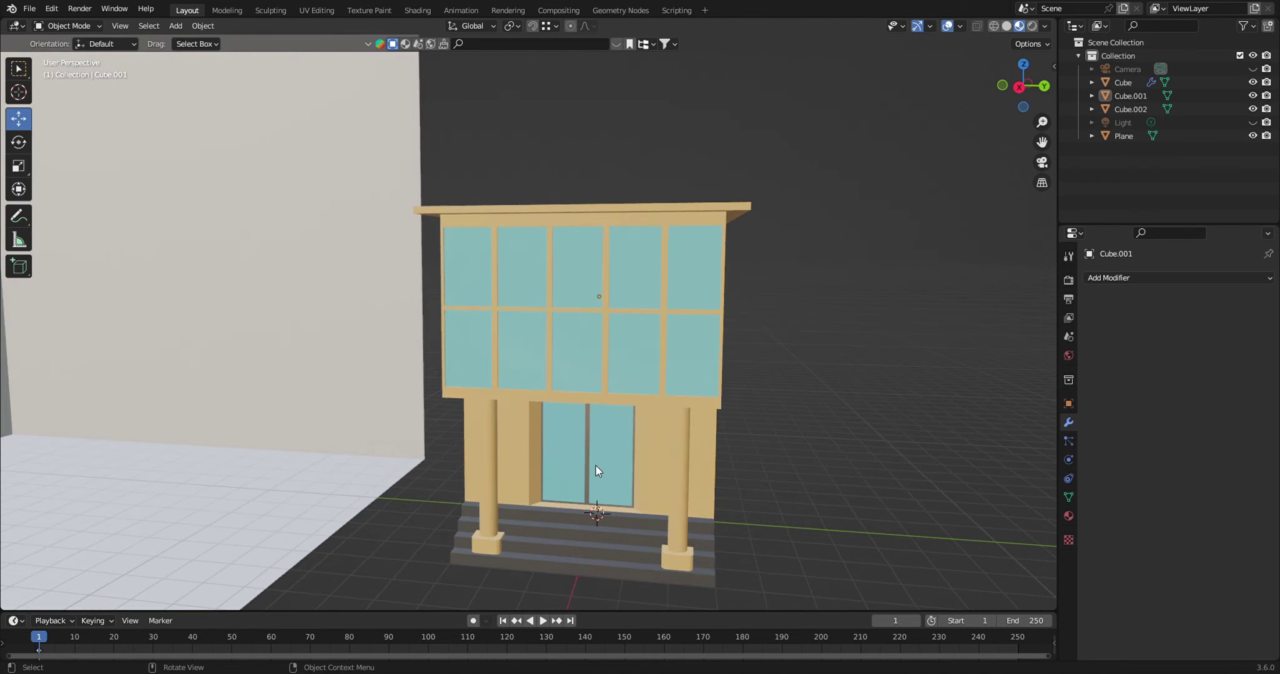
middle_drag(627, 466, 638, 464)
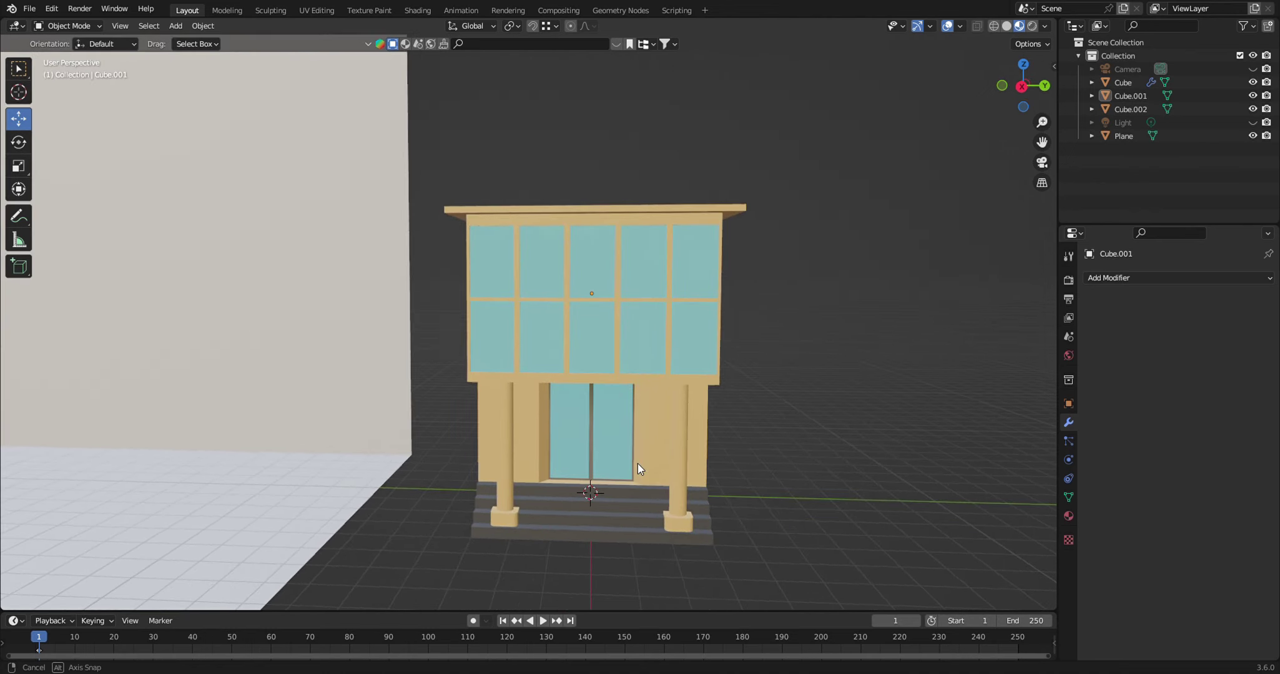
mouse_move(775, 376)
middle_down()
mouse_move(752, 426)
mouse_move(794, 442)
middle_up()
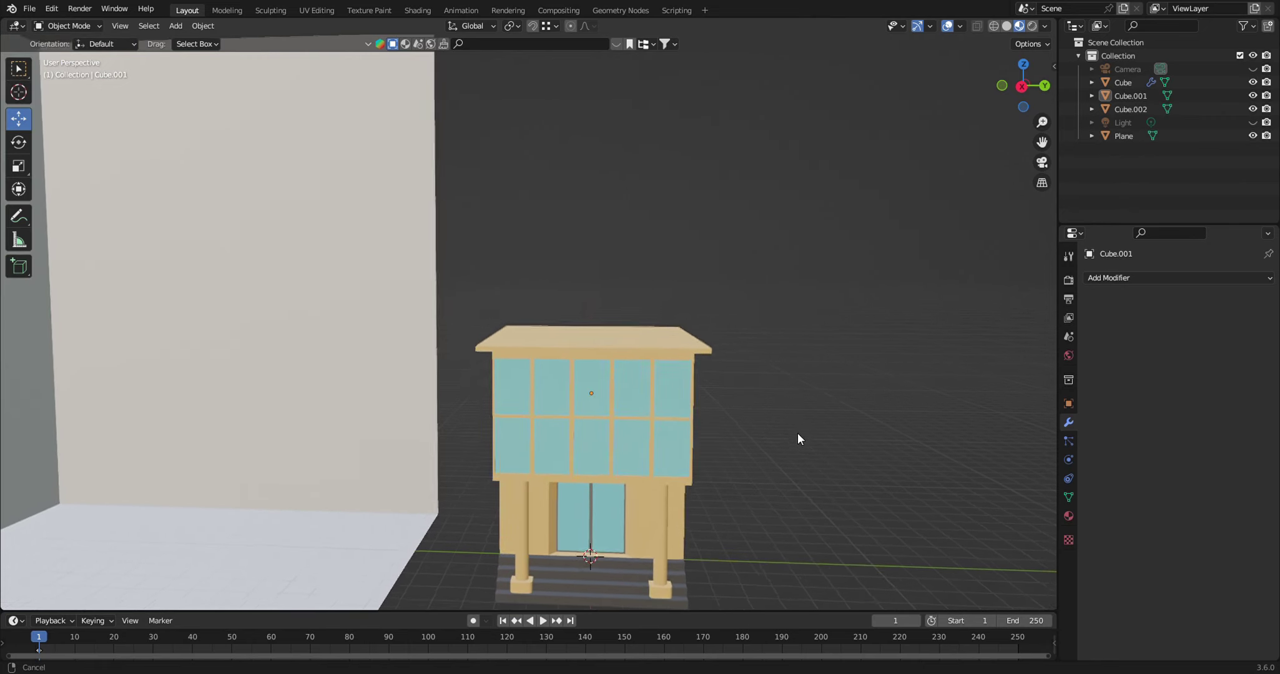
click(648, 436)
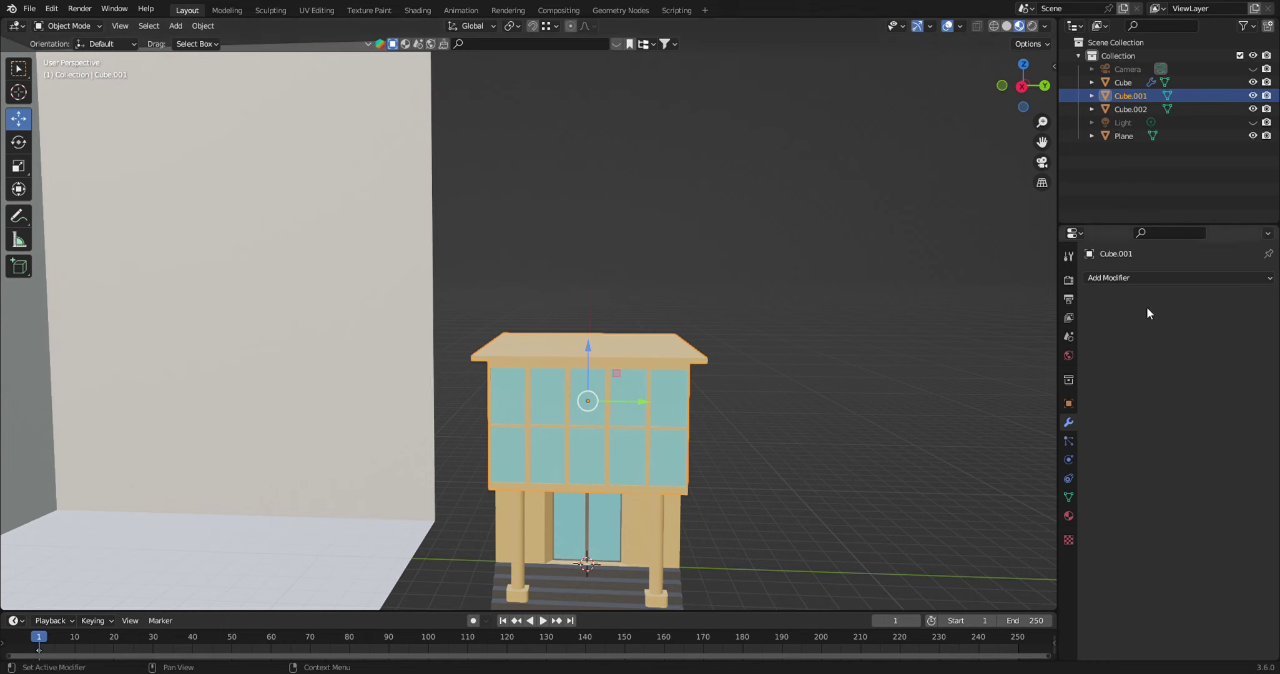
Add an Array modifier to Cube.001 and raise its Count to 8
click(1147, 277)
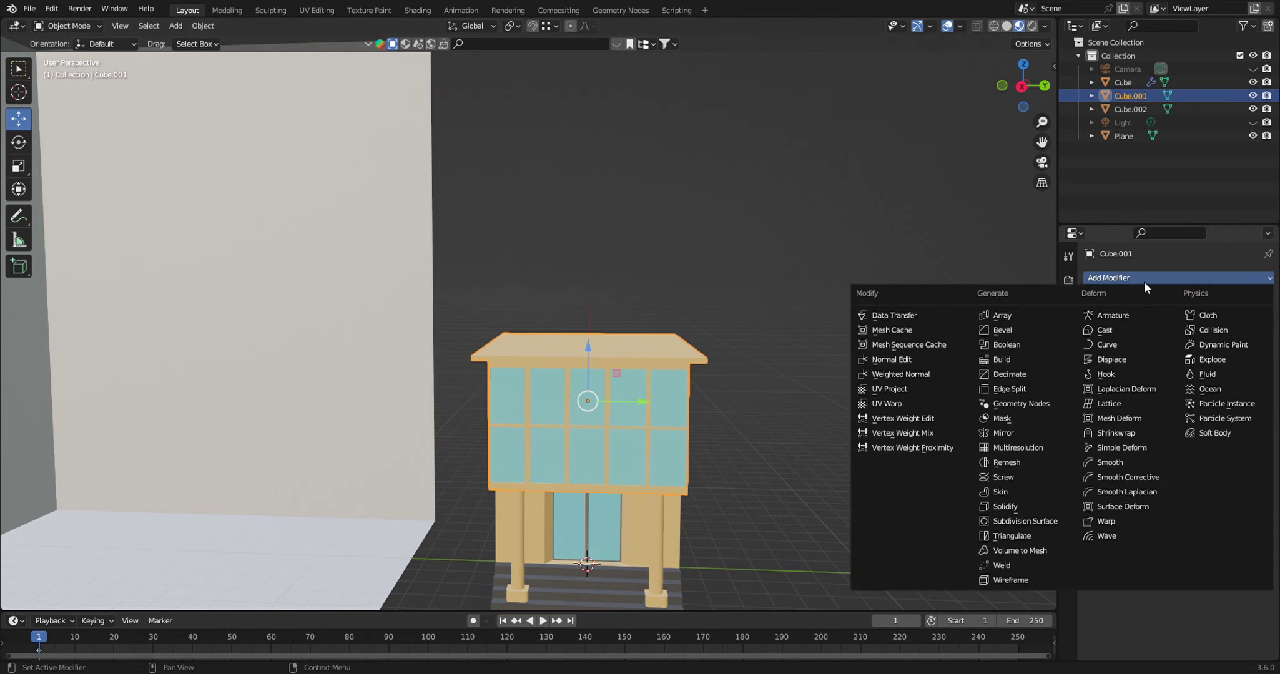
click(1024, 317)
mouse_move(948, 494)
middle_down()
mouse_move(945, 446)
mouse_move(845, 447)
middle_up()
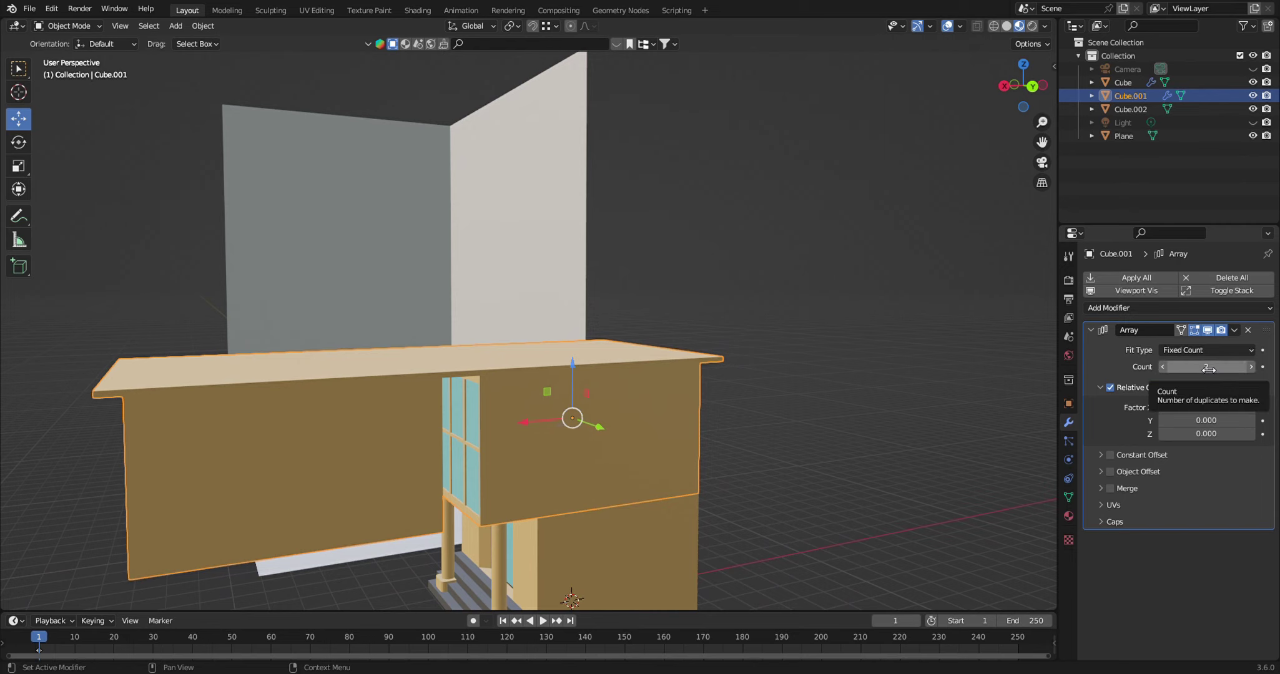
mouse_move(1202, 373)
mouse_down()
mouse_move(1243, 373)
mouse_move(1206, 367)
mouse_up()
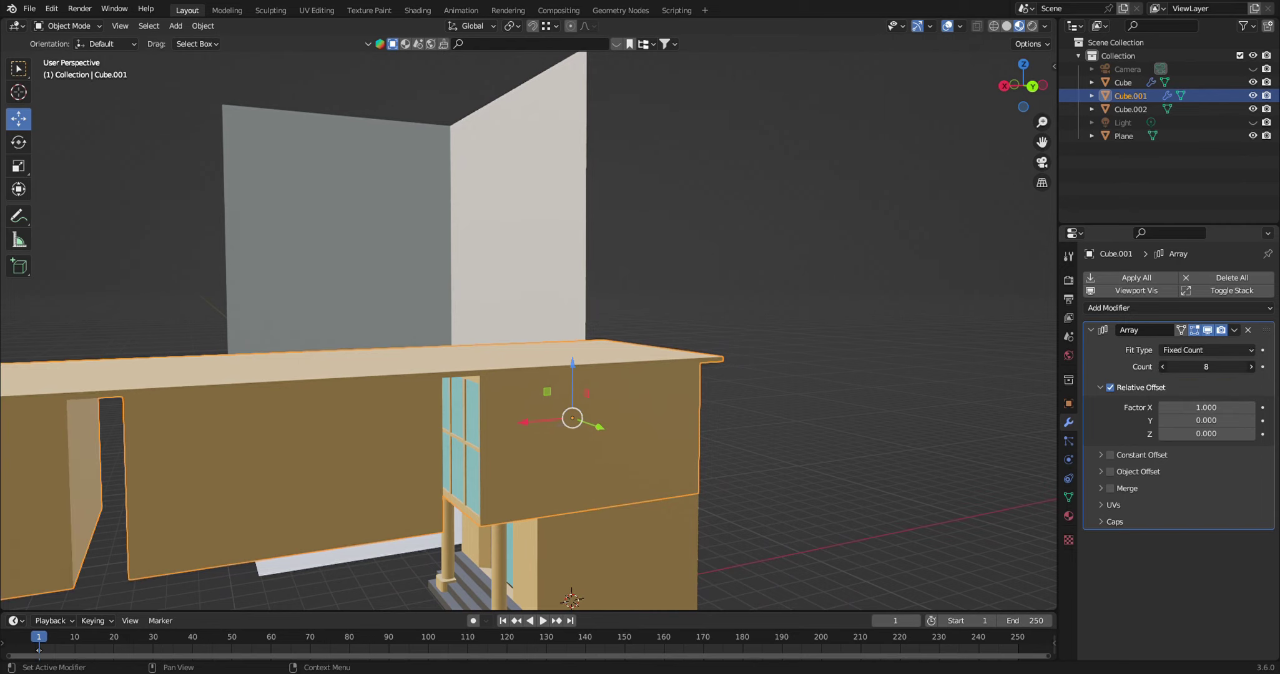
scroll(880, 420, down, 3)
scroll(880, 420, down, 2)
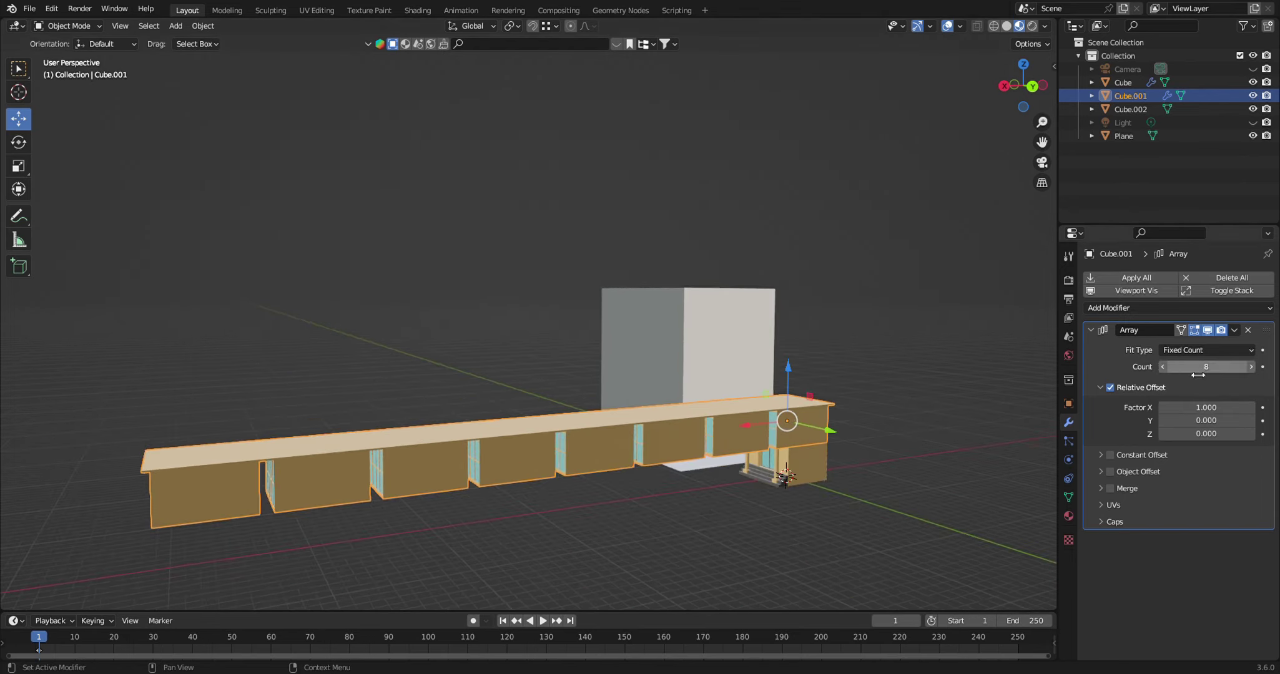
Set the Array count to 7 and the relative Z offset factor to 1
mouse_move(1205, 366)
mouse_down()
mouse_move(1239, 367)
mouse_move(1174, 366)
mouse_move(1207, 367)
mouse_up()
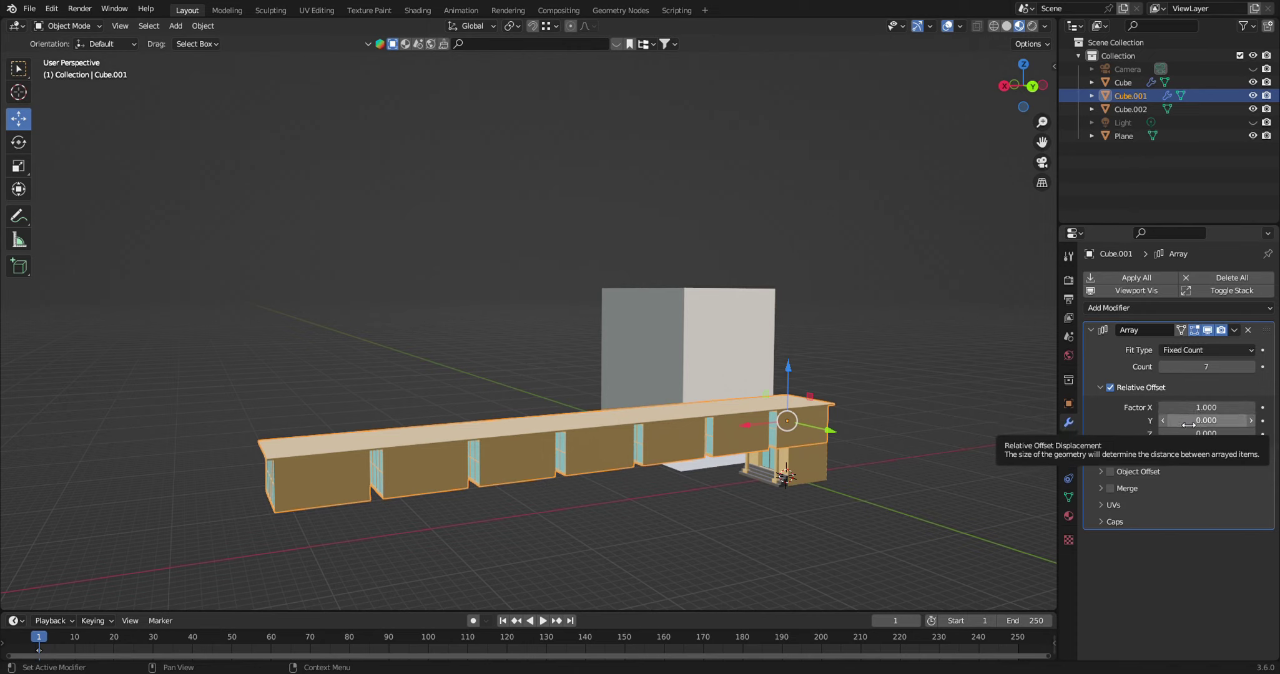
mouse_move(1206, 421)
mouse_down()
mouse_move(1255, 420)
mouse_move(1161, 420)
mouse_move(1237, 433)
mouse_move(1210, 437)
mouse_up()
click(1211, 437)
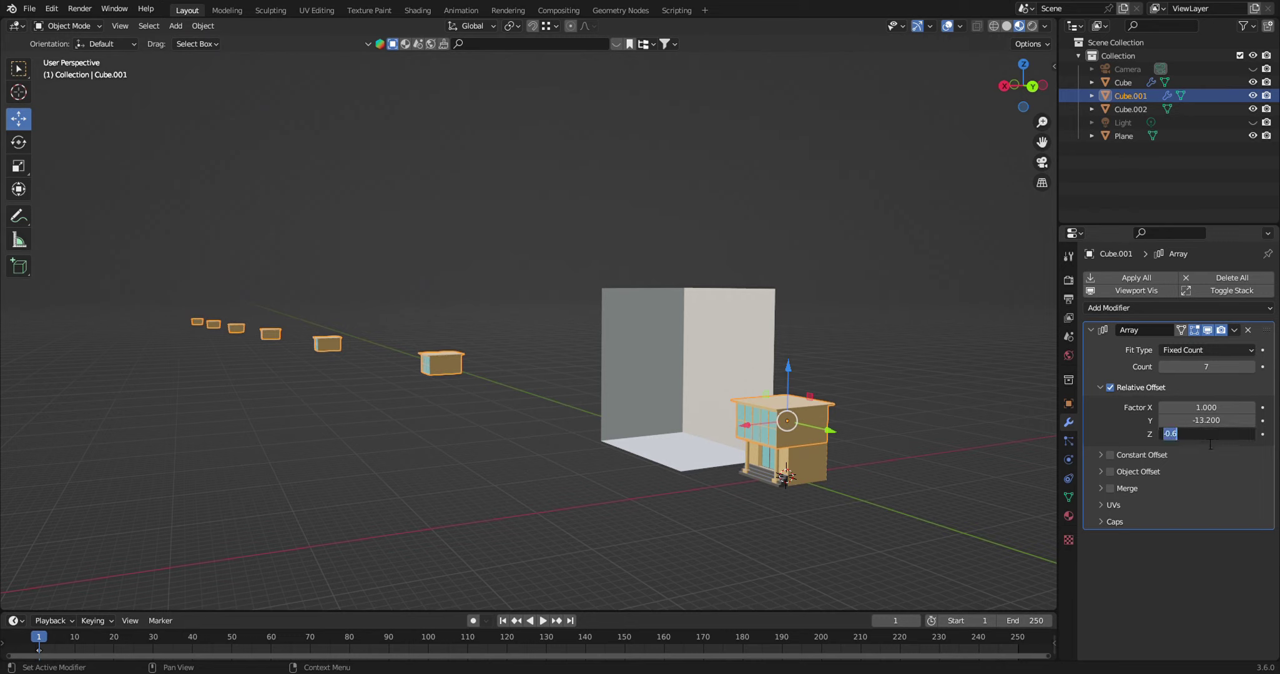
text(1)
key(Return)
Zero the relative X and Y offset factors so the copies stack straight up
click(1208, 421)
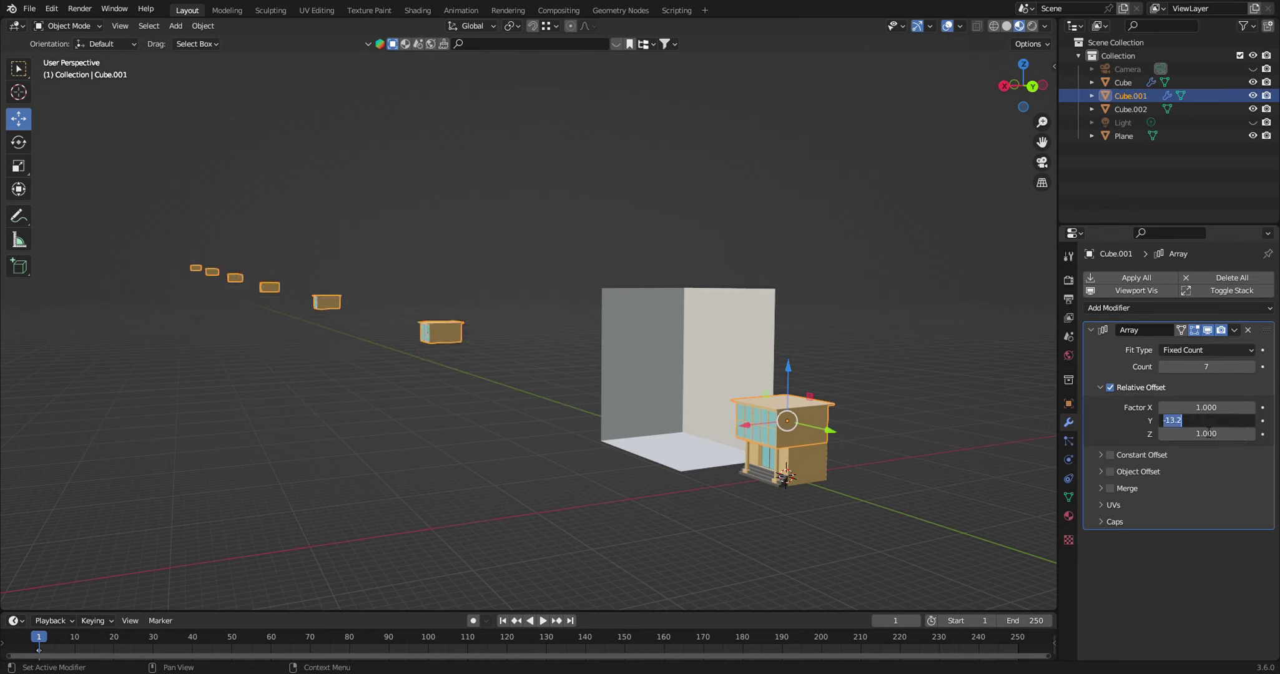
text(0)
key(Return)
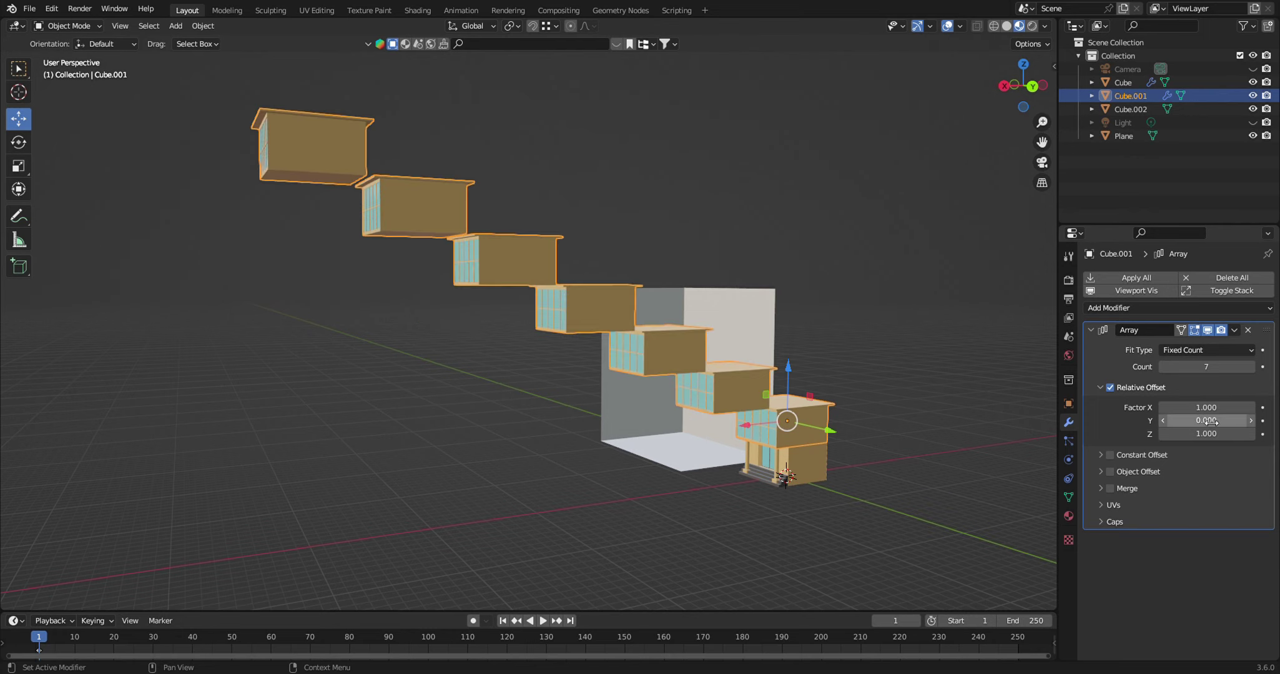
click(1224, 409)
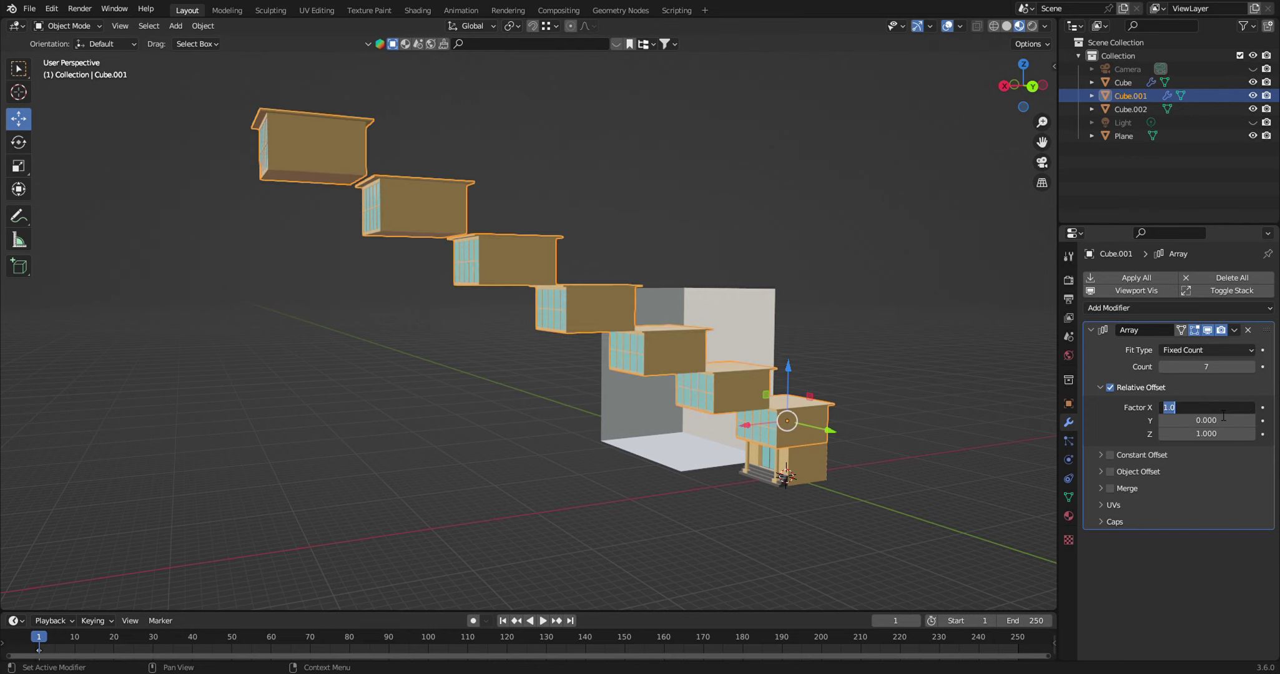
text(0)
key(Return)
scroll(820, 501, up, 2)
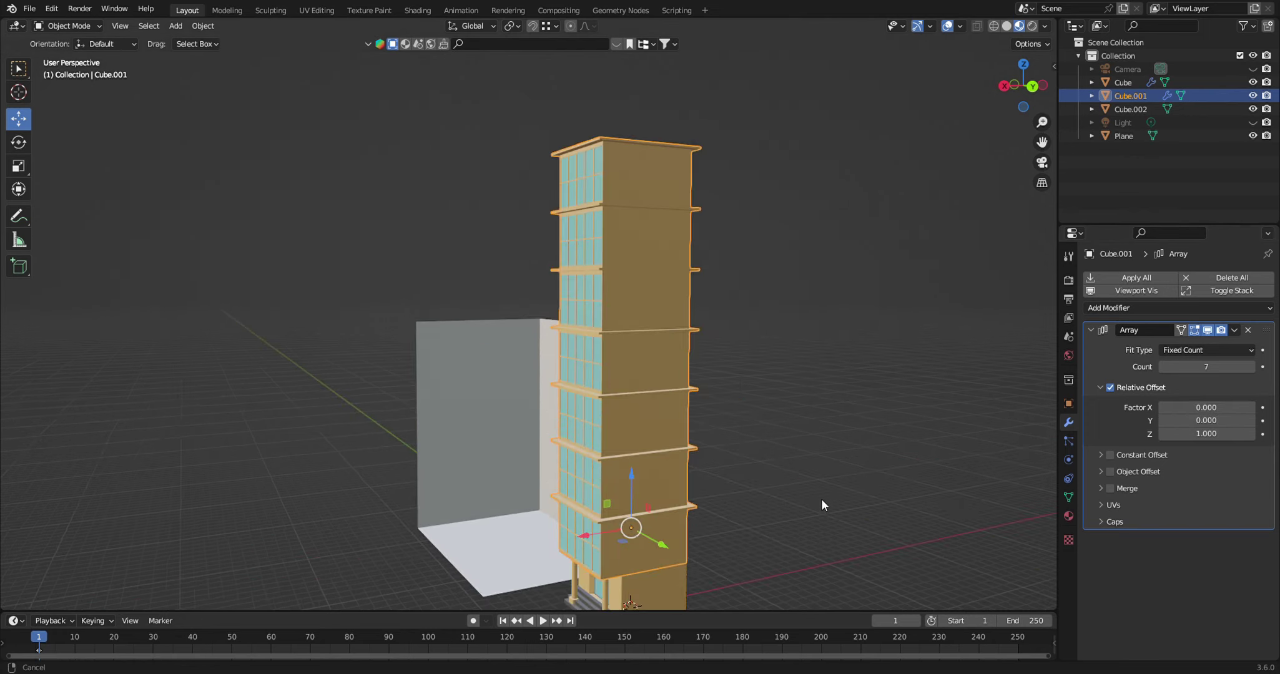
Enable Constant Offset on the tower's Array modifier and expand its distance settings
scroll(821, 499, up, 1)
scroll(811, 471, down, 2)
scroll(802, 446, down, 1)
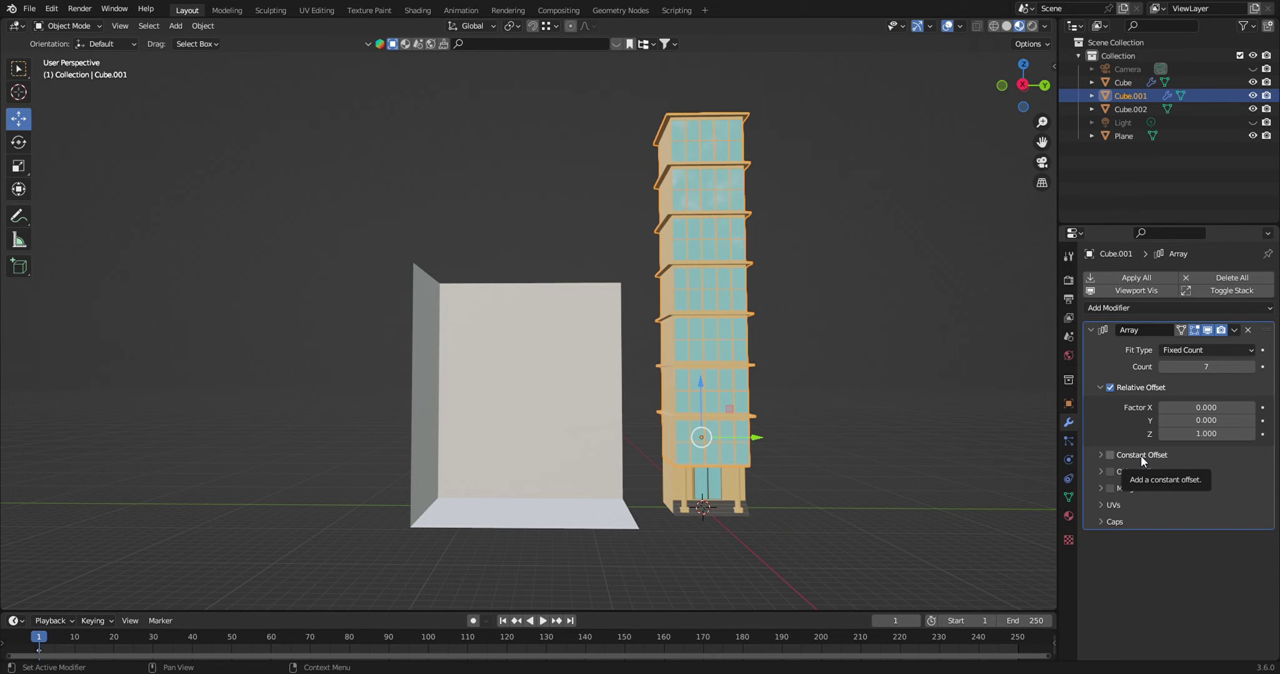
click(1111, 455)
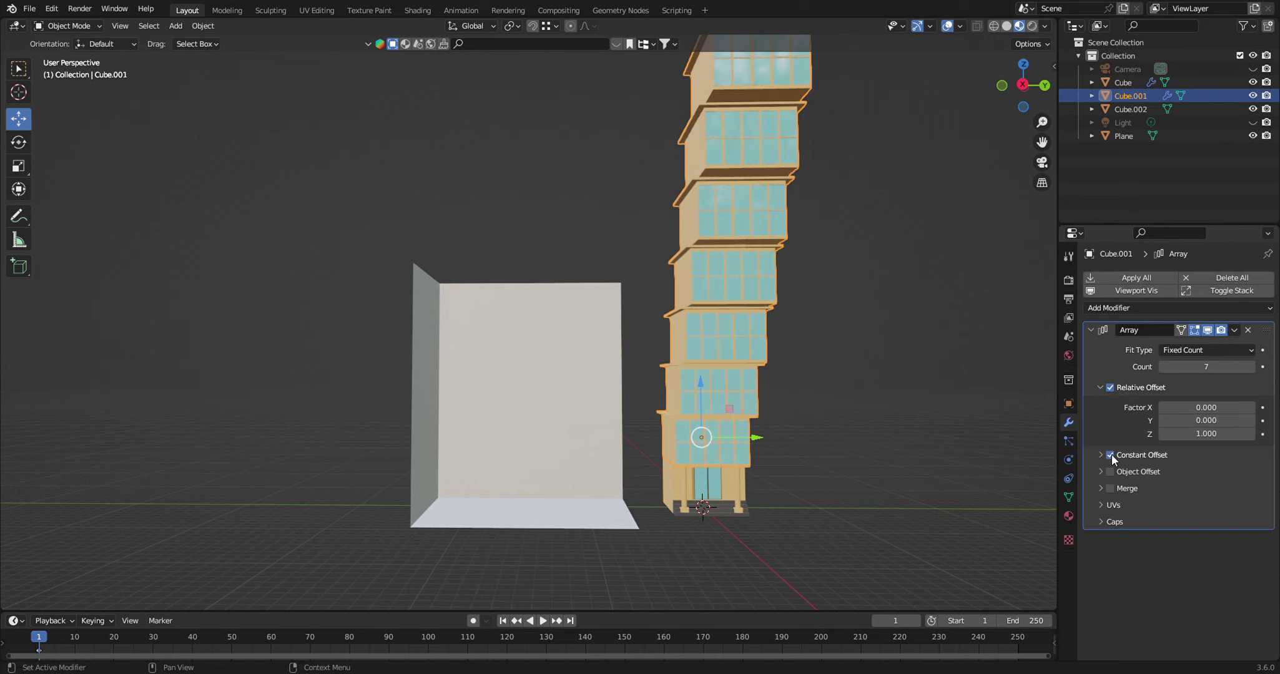
click(1100, 455)
middle_drag(963, 471, 789, 500)
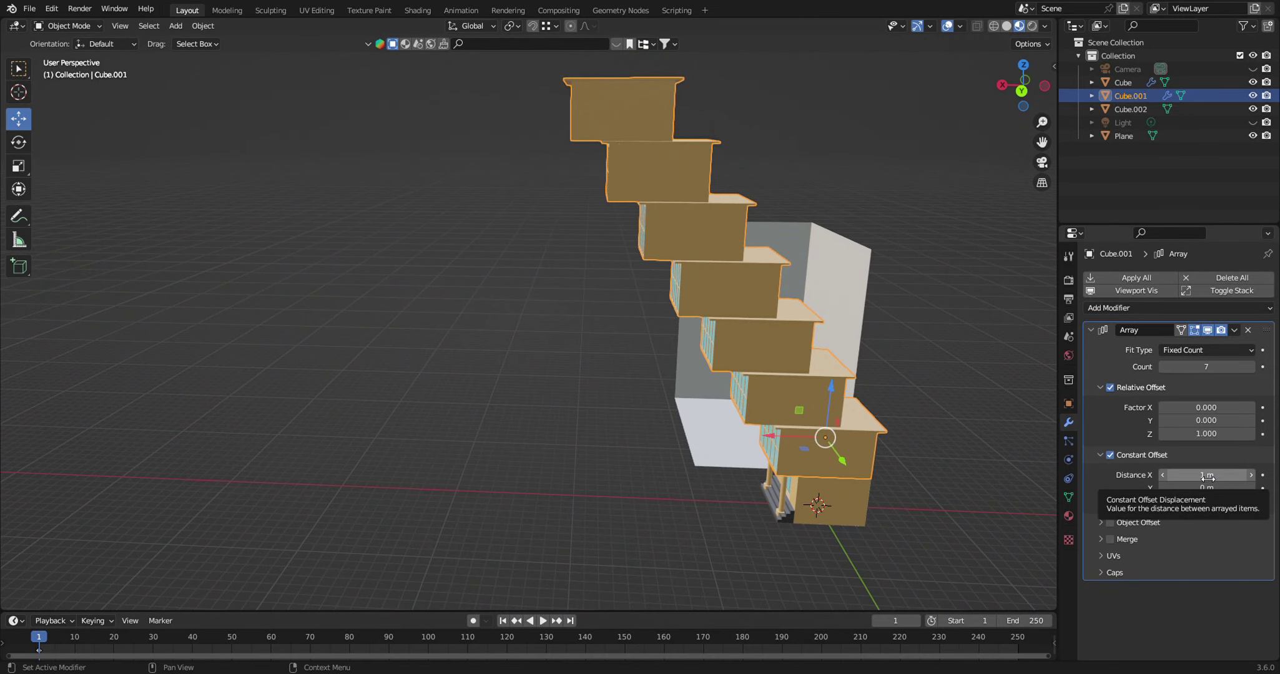
Try constant X and Y distances, then reset both to 0 m
drag(1213, 478, 1267, 475)
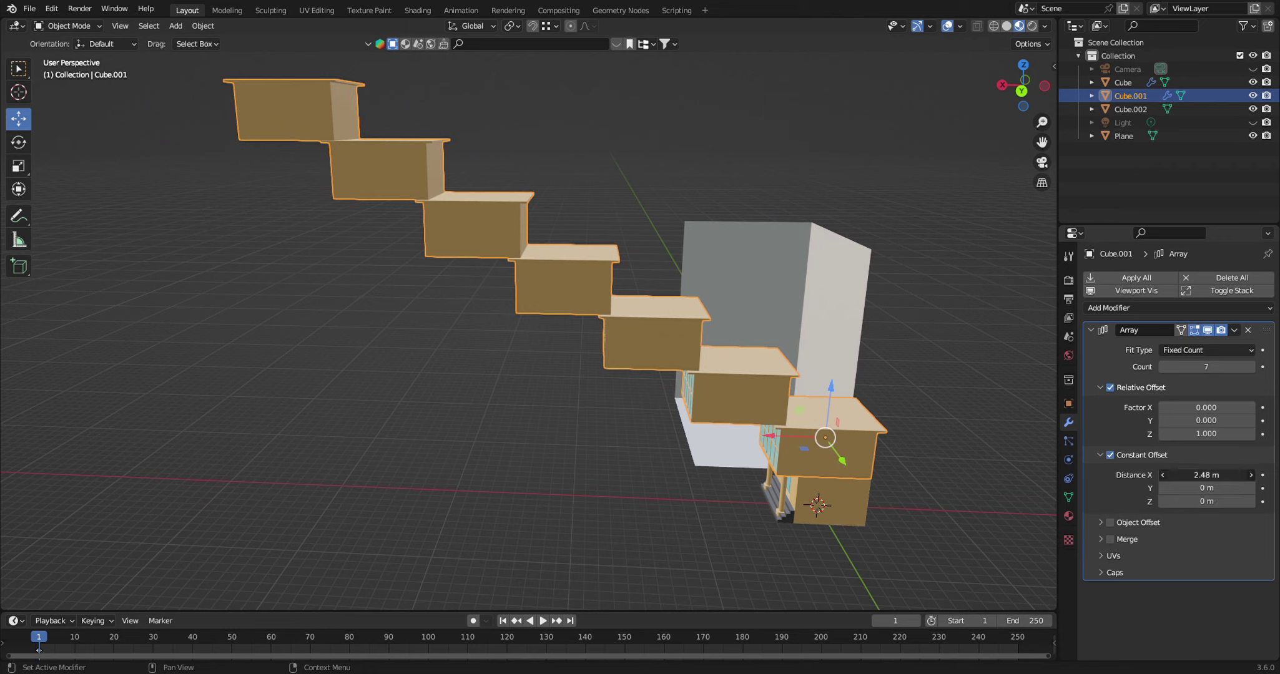
click(1215, 478)
text(0)
key(Return)
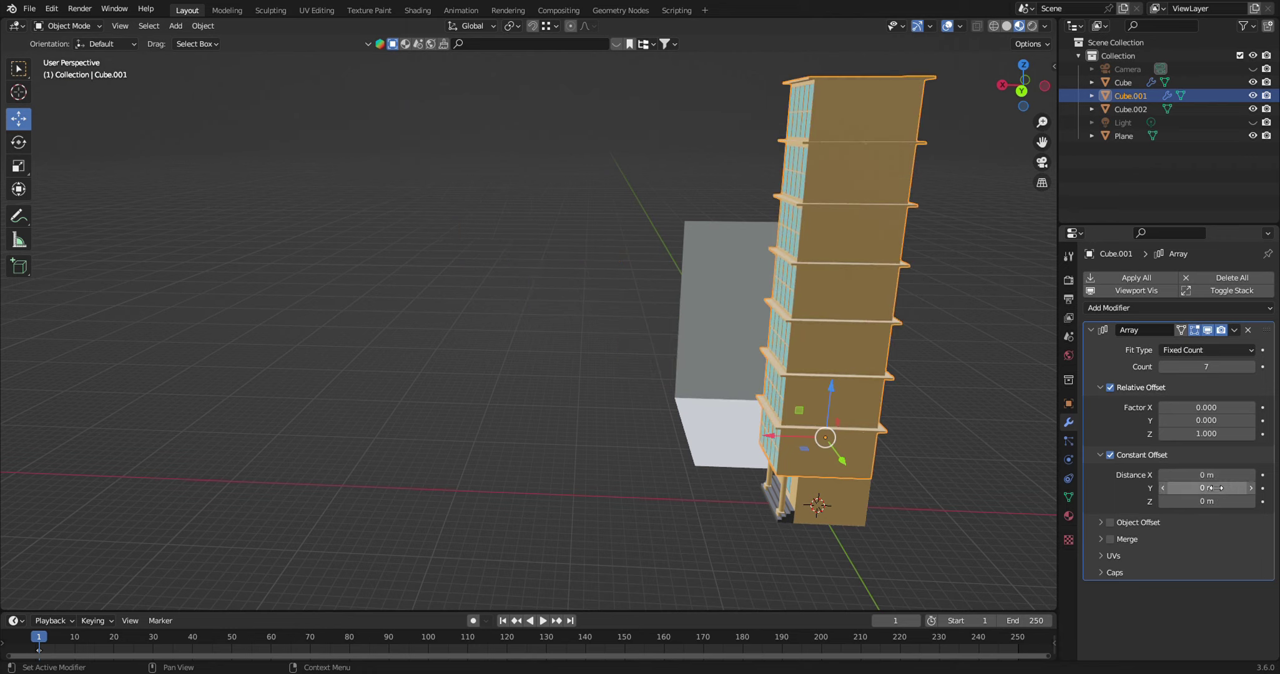
drag(1215, 488, 1104, 488)
click(1232, 494)
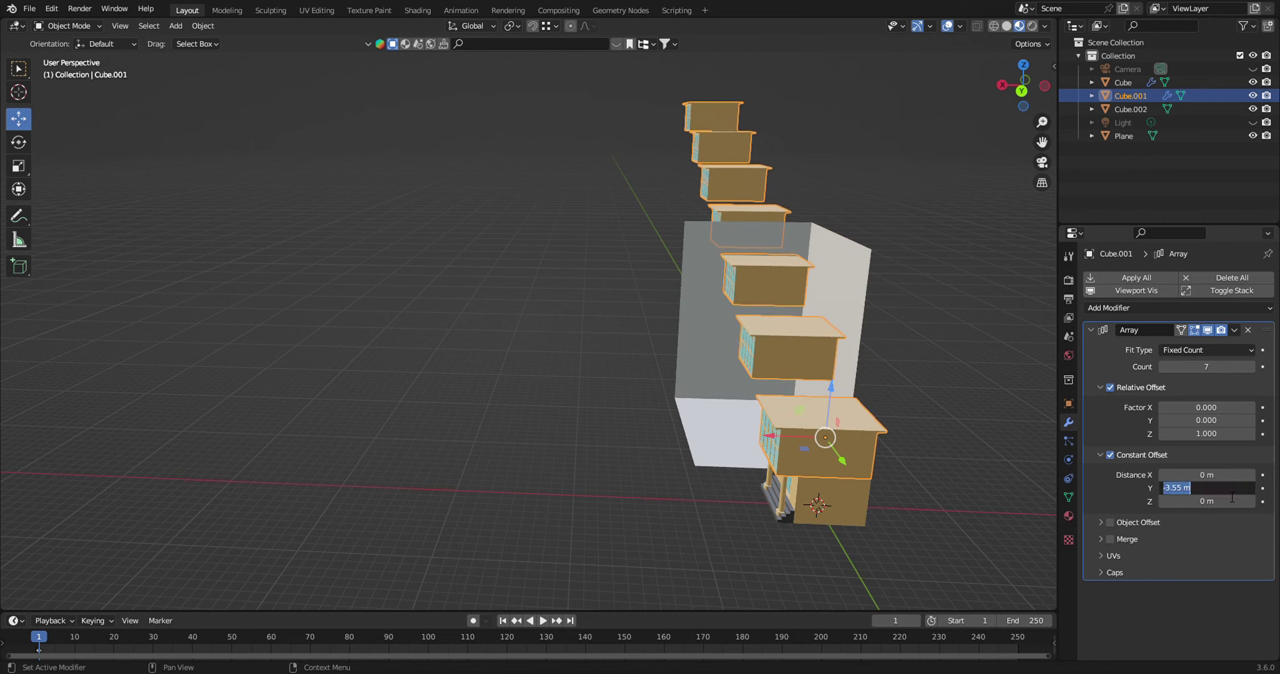
text(0)
key(Return)
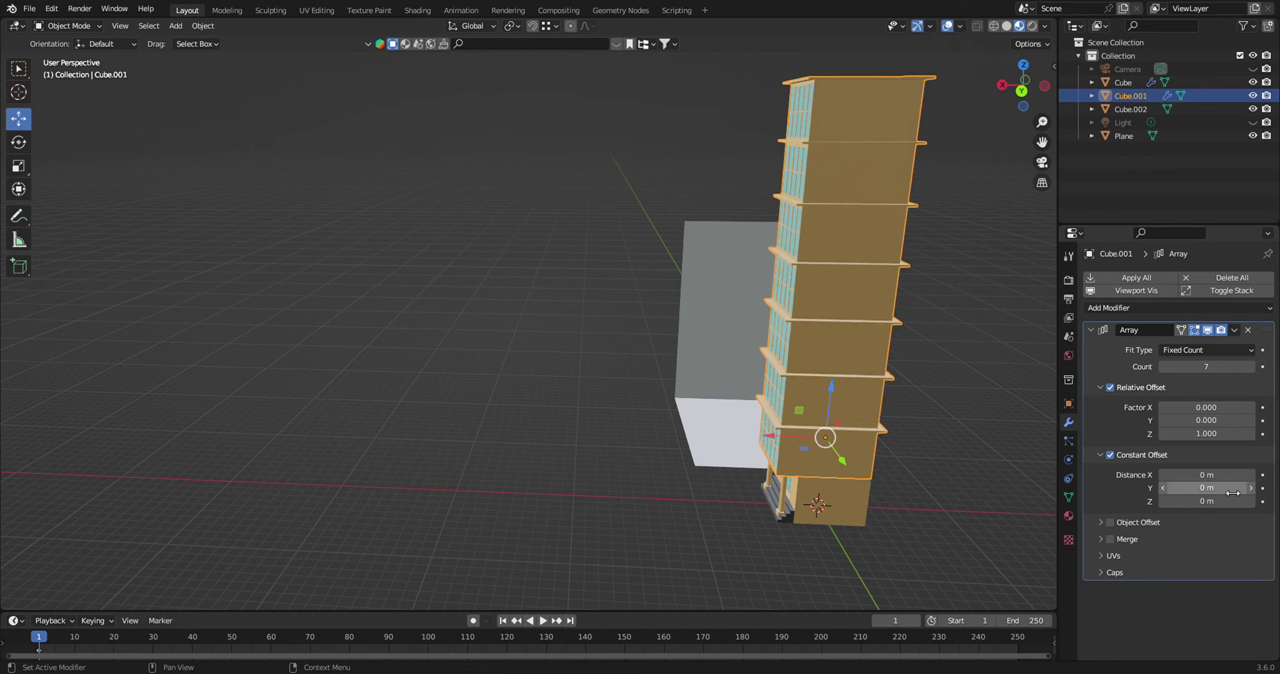
Try a constant Z distance, reset it to 0 m, and view the tower beside the room
mouse_move(1232, 501)
mouse_down()
mouse_move(1277, 502)
mouse_move(1217, 501)
mouse_up()
click(1217, 506)
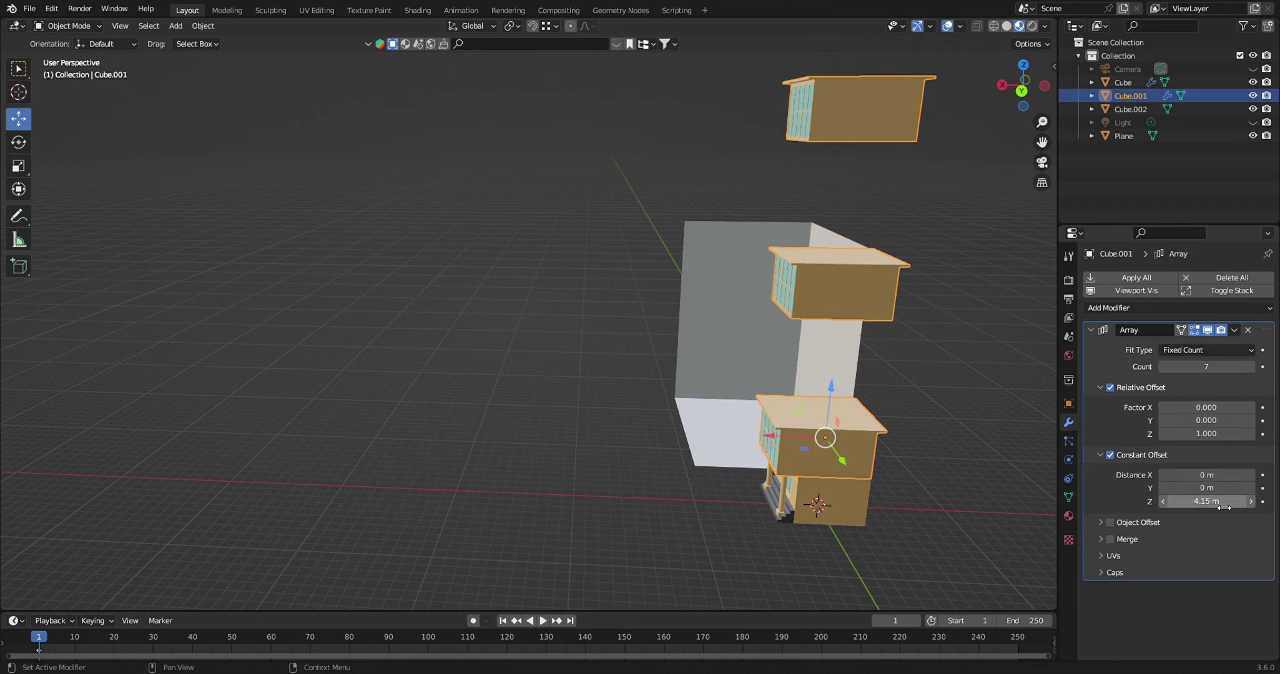
text(0)
key(Return)
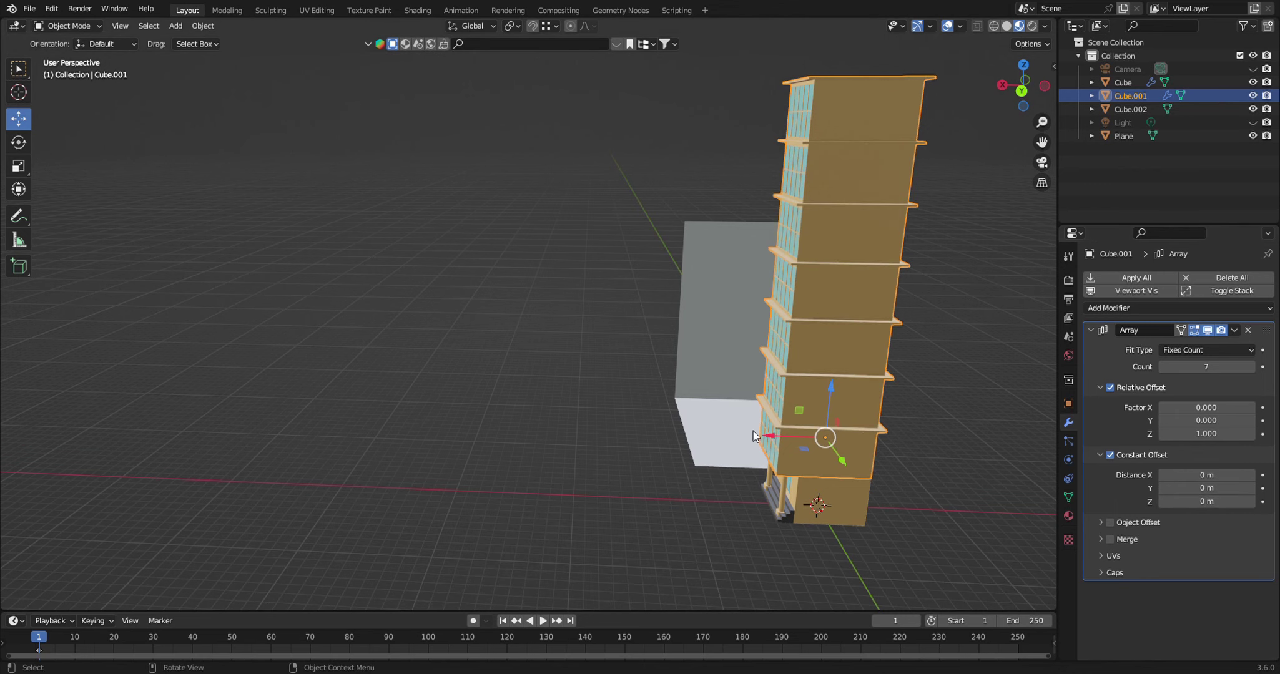
middle_drag(753, 431, 528, 464)
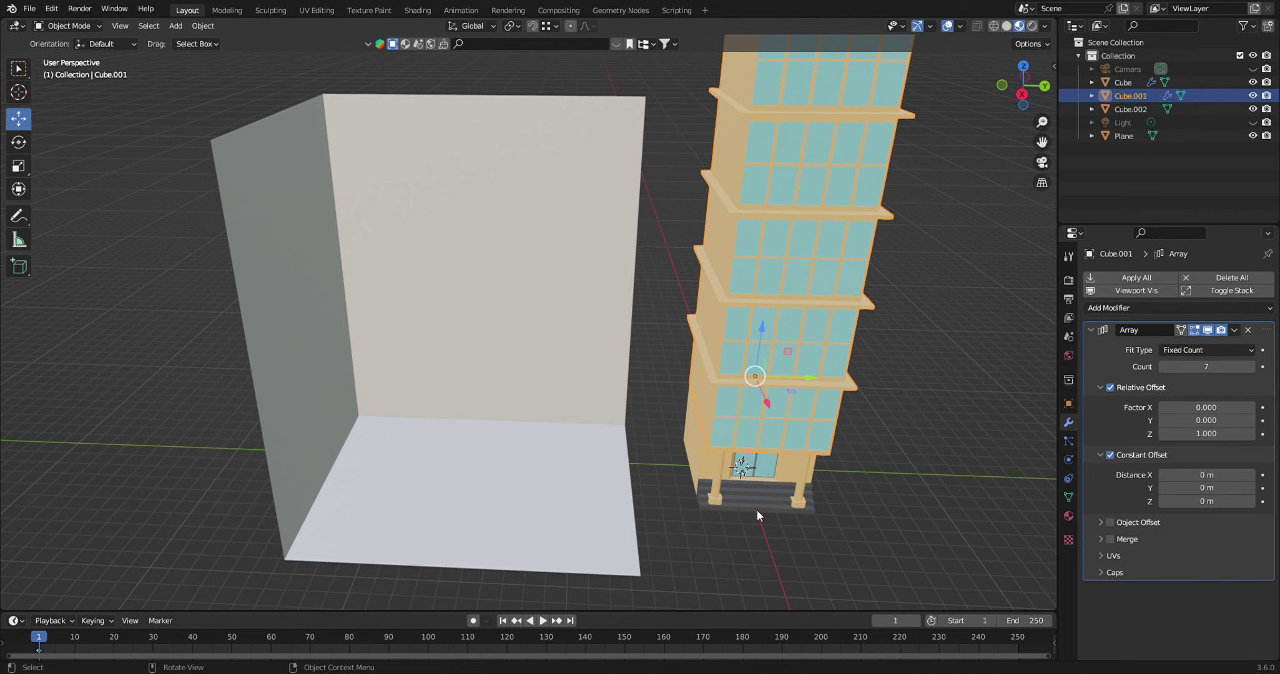
middle_drag(762, 514, 744, 501)
In Edit Mode on the white room, duplicate its floor face in place
click(441, 441)
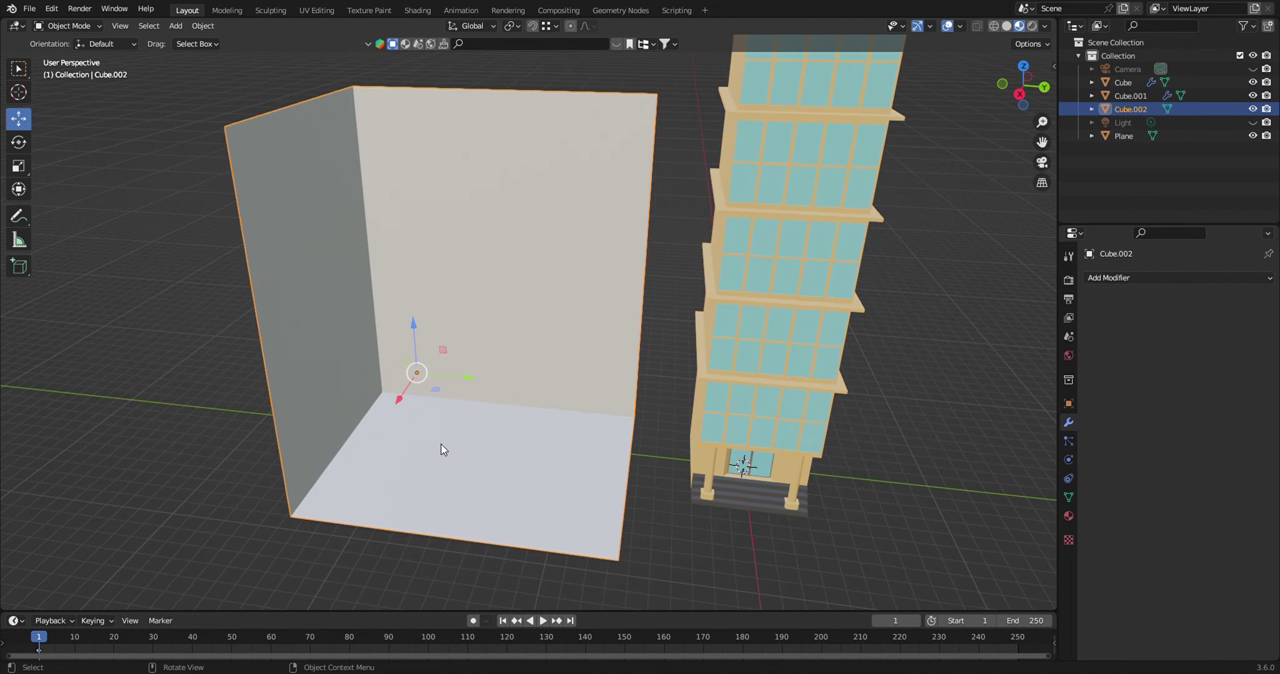
middle_drag(500, 511, 520, 506)
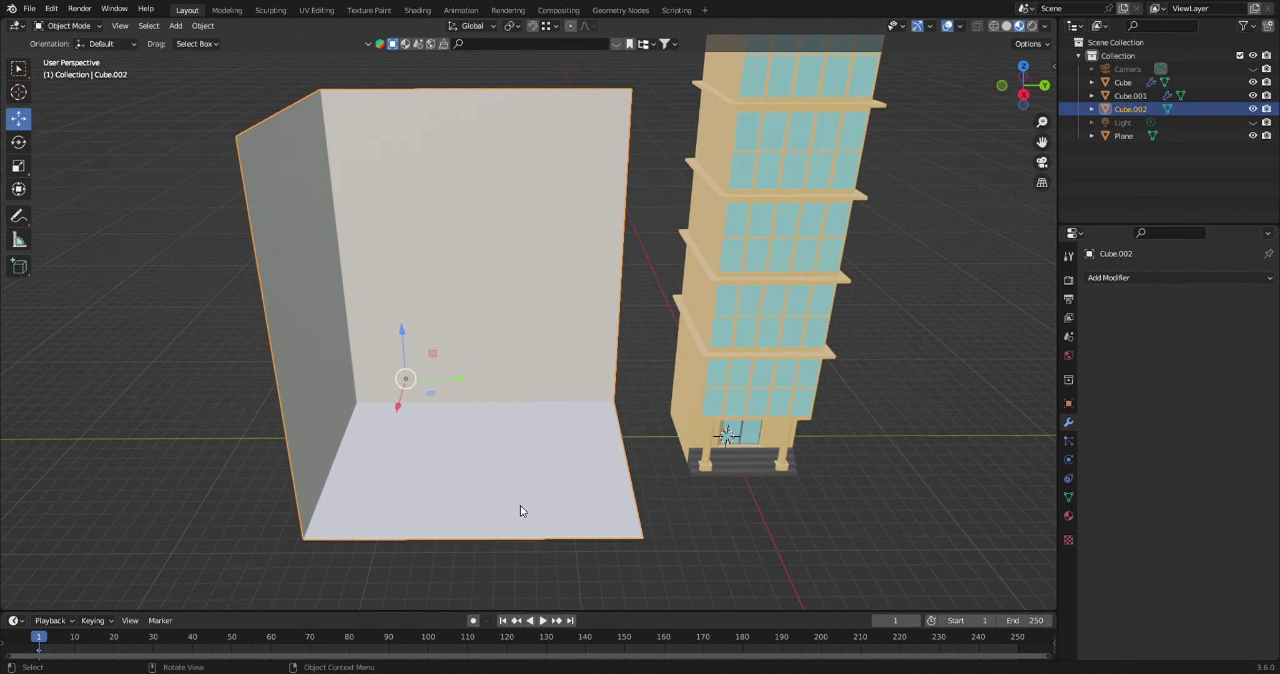
key(Tab)
mouse_move(650, 502)
middle_down()
mouse_move(615, 500)
mouse_move(526, 443)
middle_up()
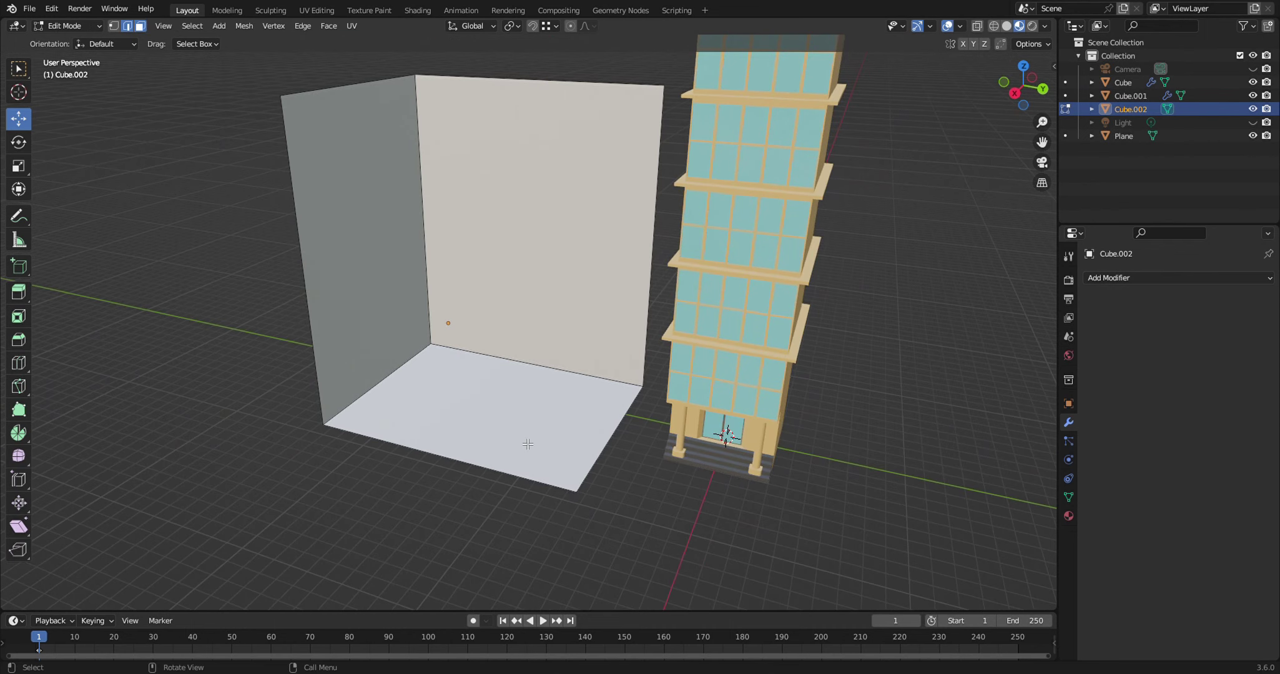
click(517, 439)
middle_drag(565, 489, 604, 489)
key(shift+d)
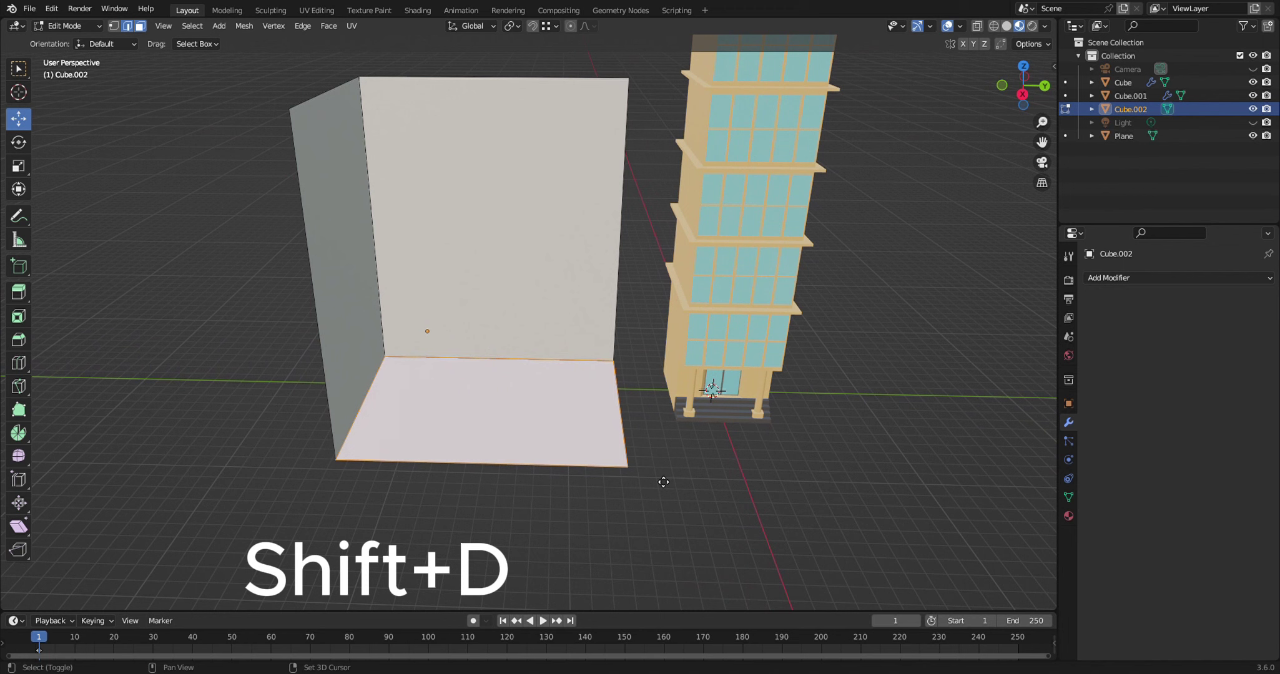
right_click(663, 481)
Scale the duplicated floor face along X into a narrow strip
middle_drag(686, 477, 635, 485)
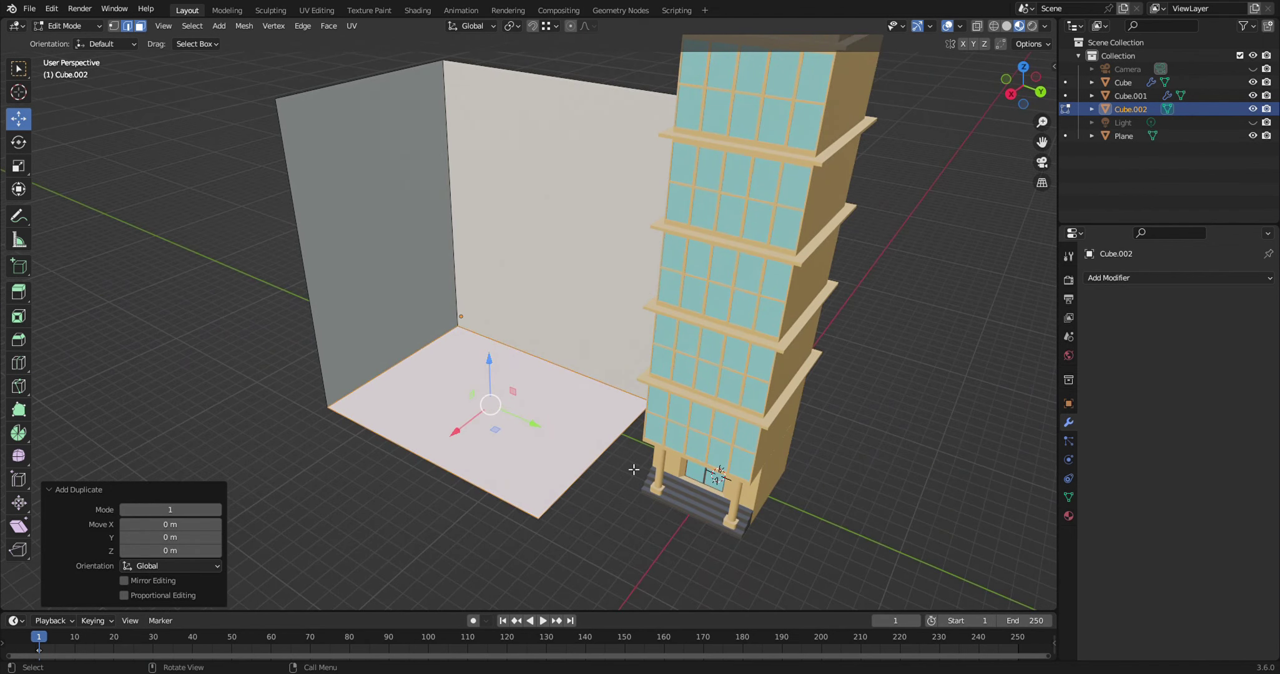
key(s)
key(x)
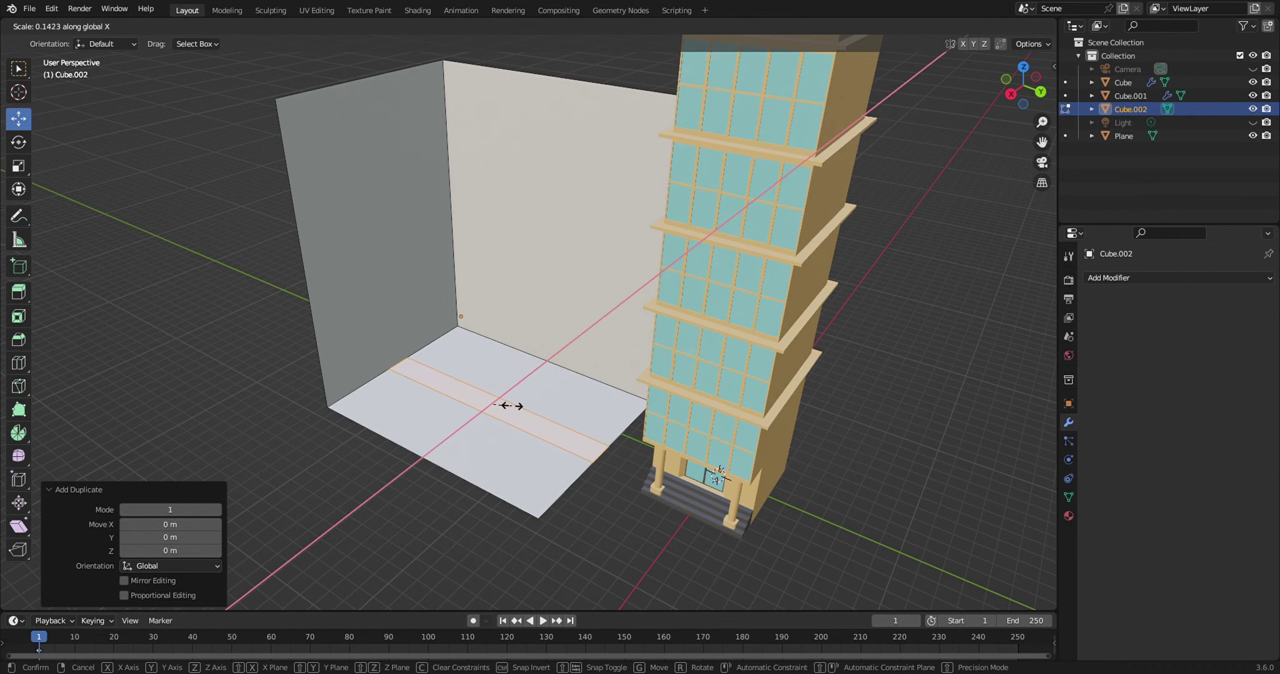
click(506, 407)
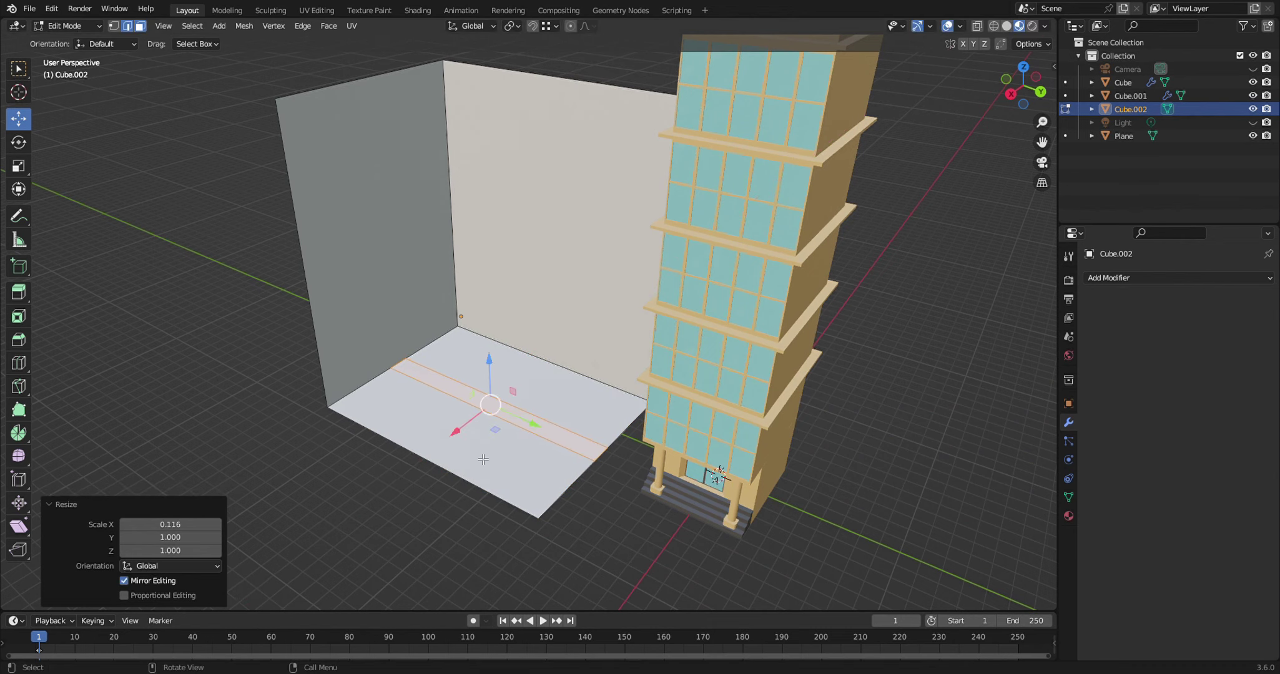
middle_drag(478, 459, 652, 442)
scroll(649, 441, up, 2)
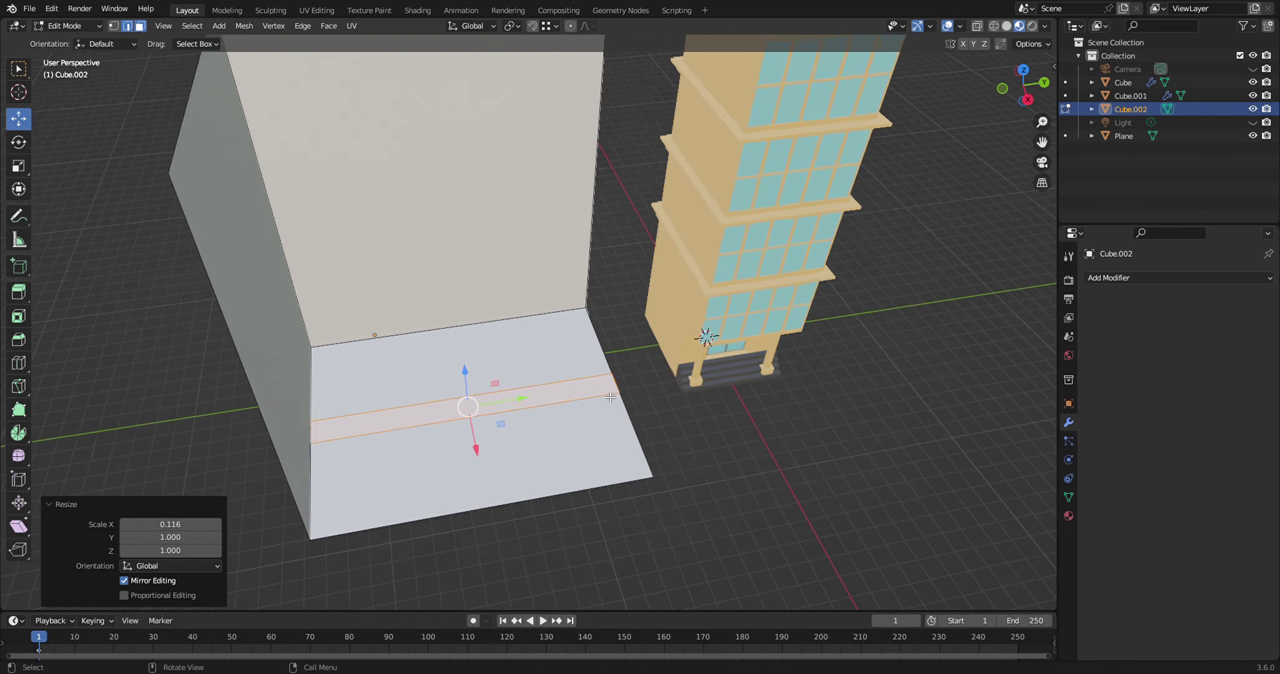
scroll(619, 402, up, 1)
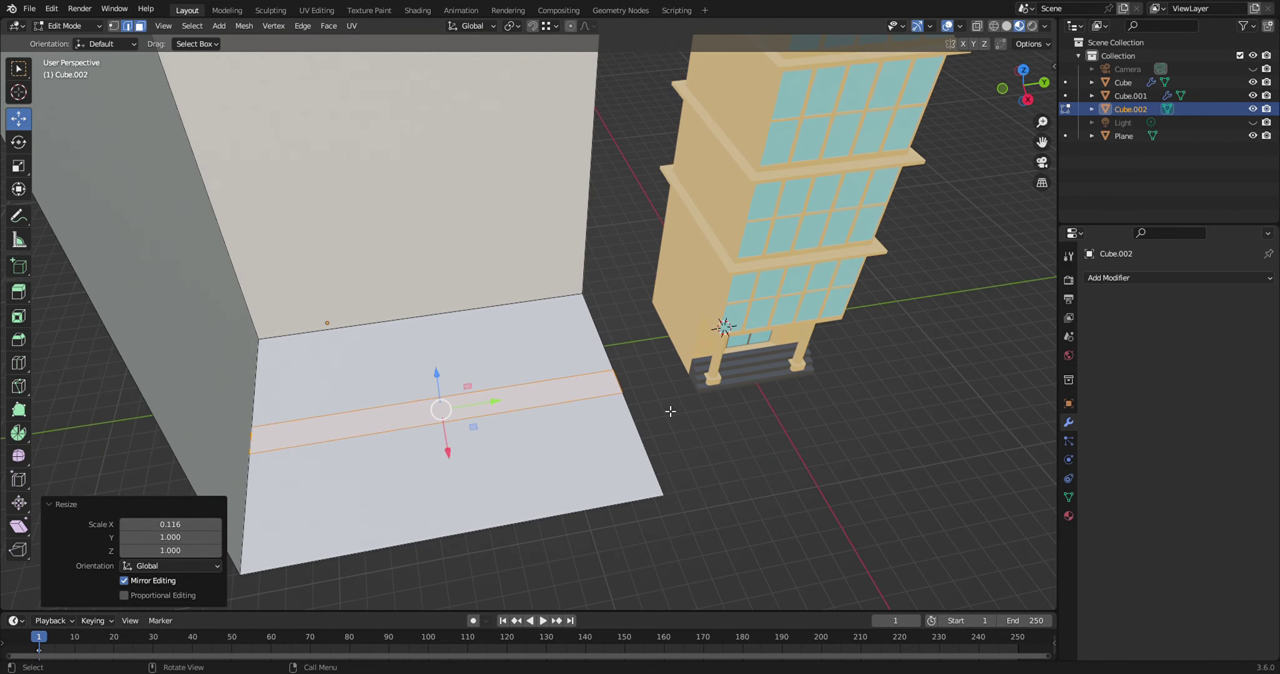
Shorten the strip along Y and extrude it upward into a block
key(s)
key(y)
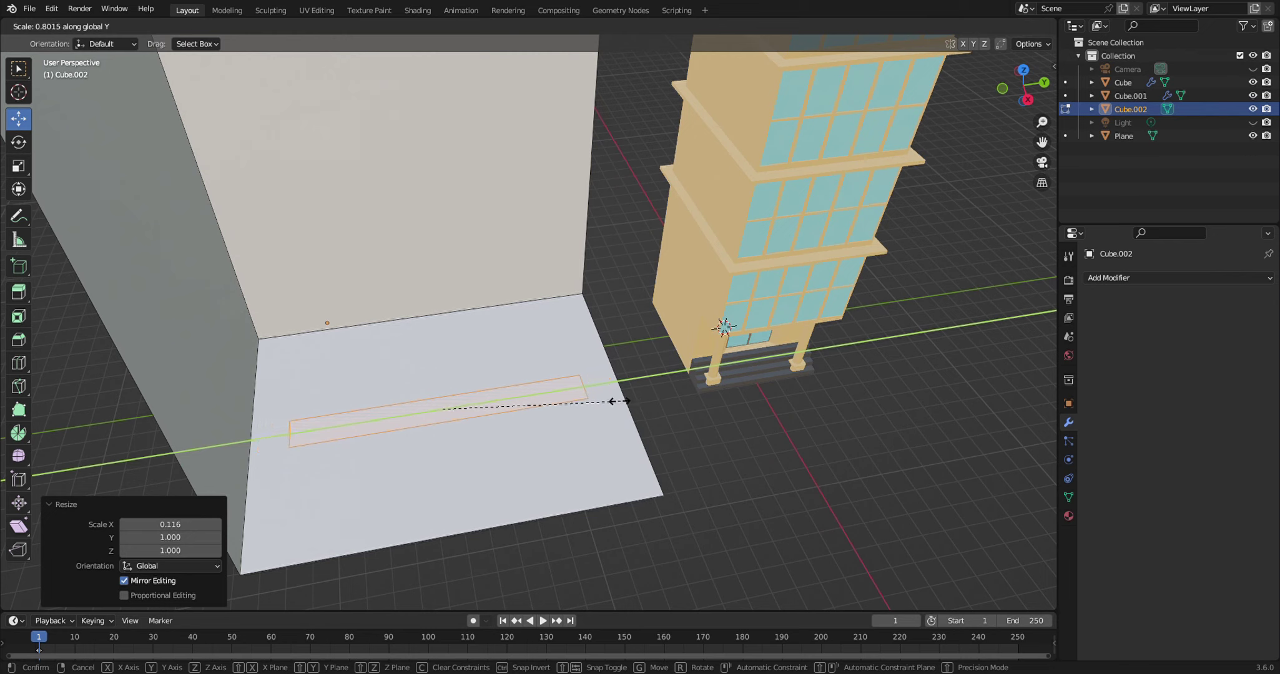
click(534, 408)
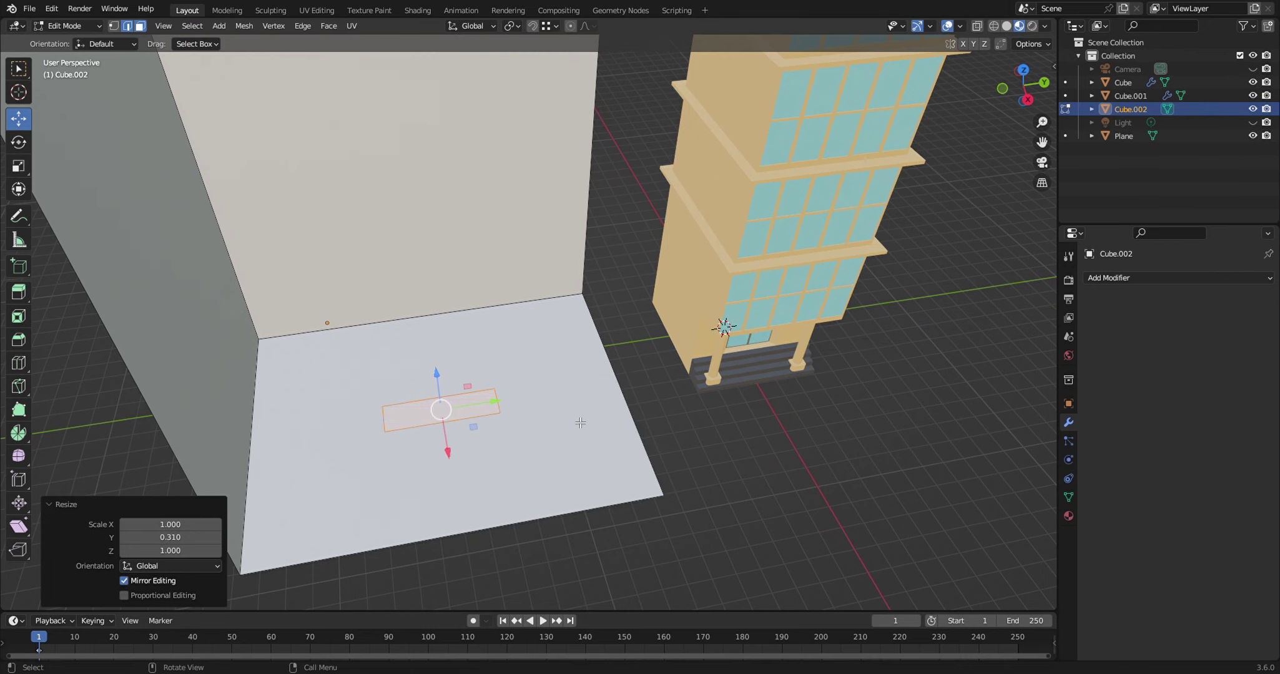
key(e)
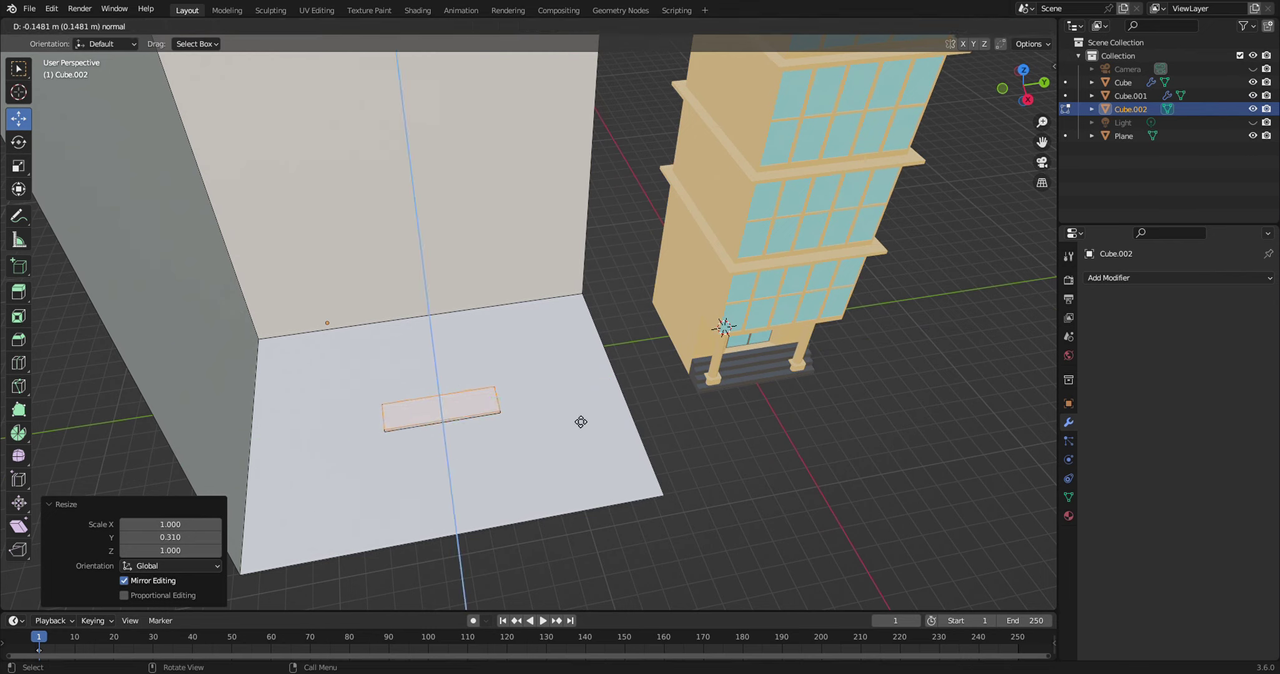
click(580, 414)
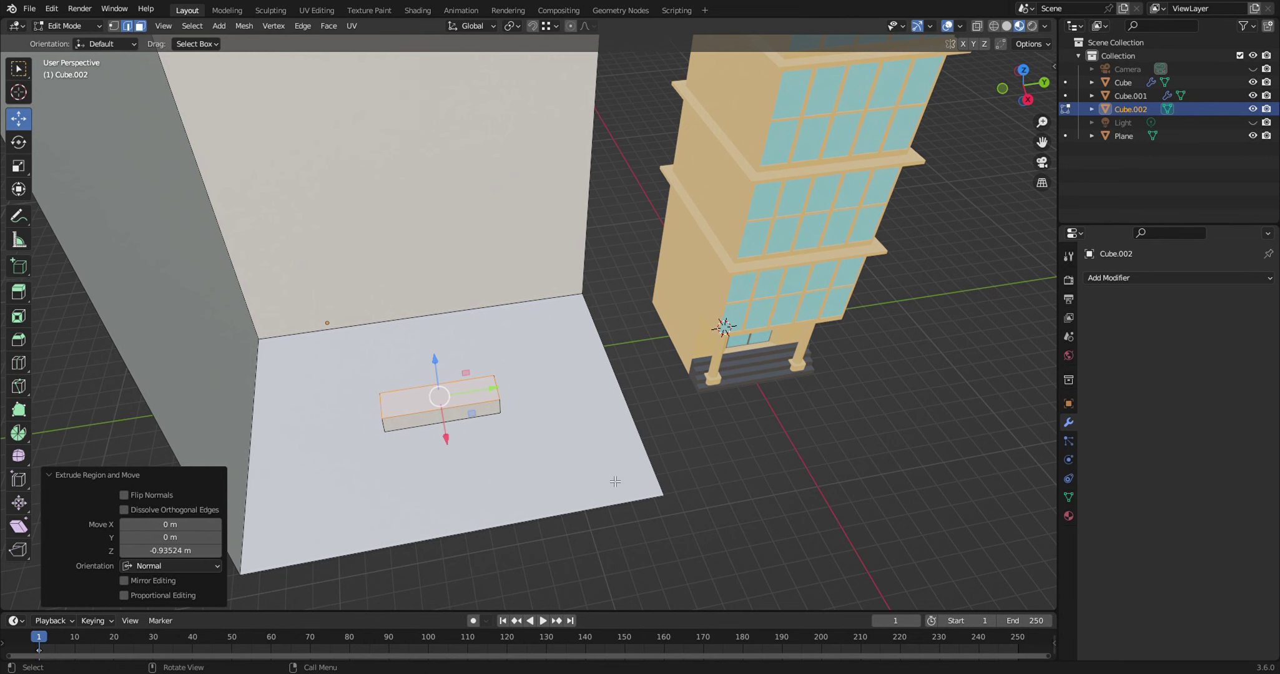
mouse_move(615, 478)
middle_down()
mouse_move(604, 451)
mouse_move(577, 442)
middle_up()
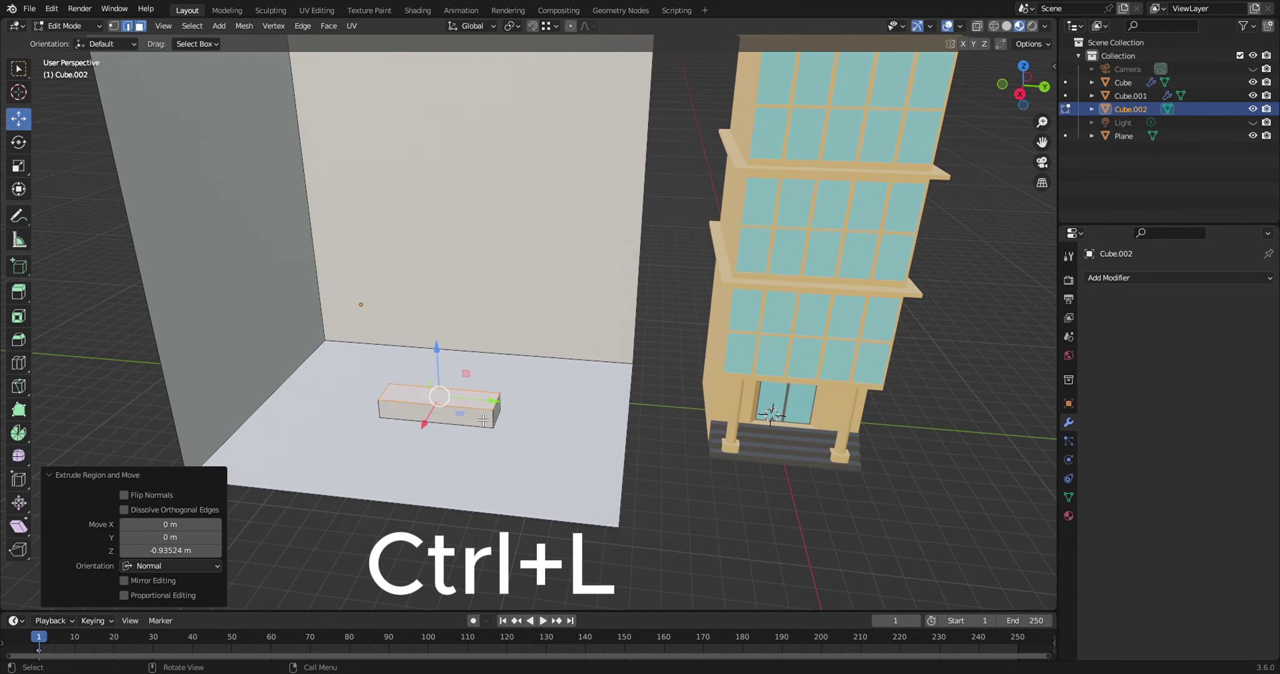
Separate the block into its own object, Cube.003, and select it
key(ctrl+l)
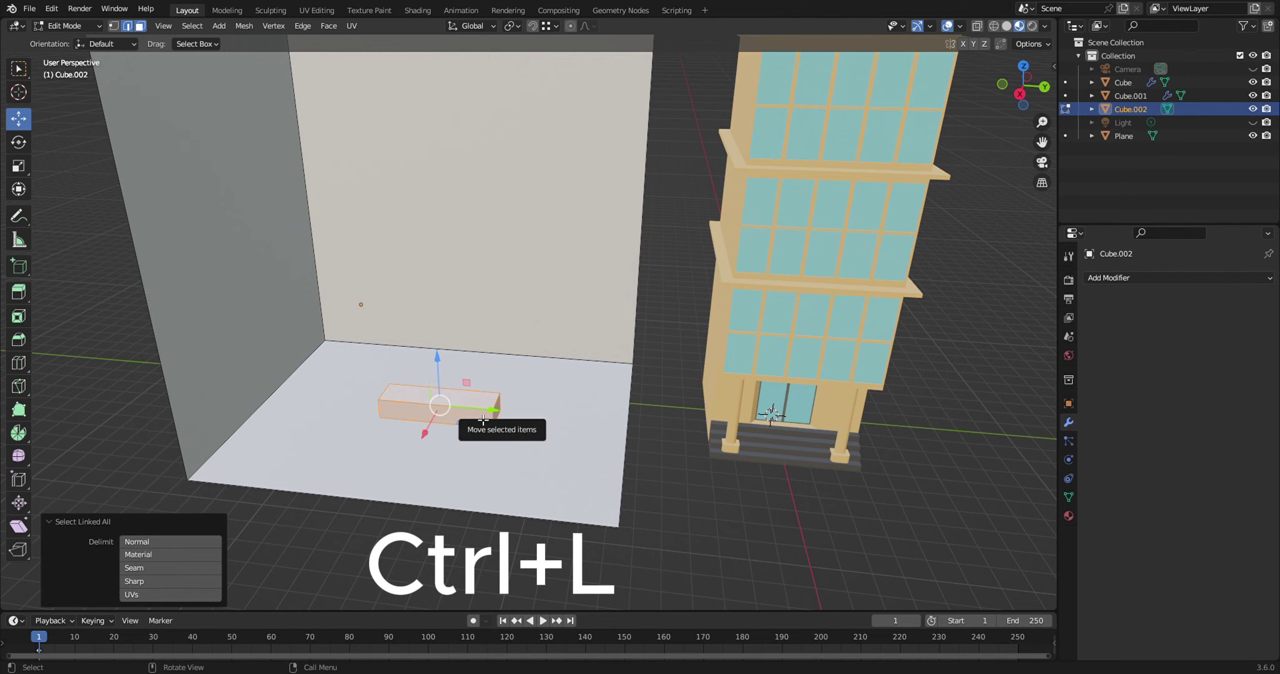
right_click(480, 416)
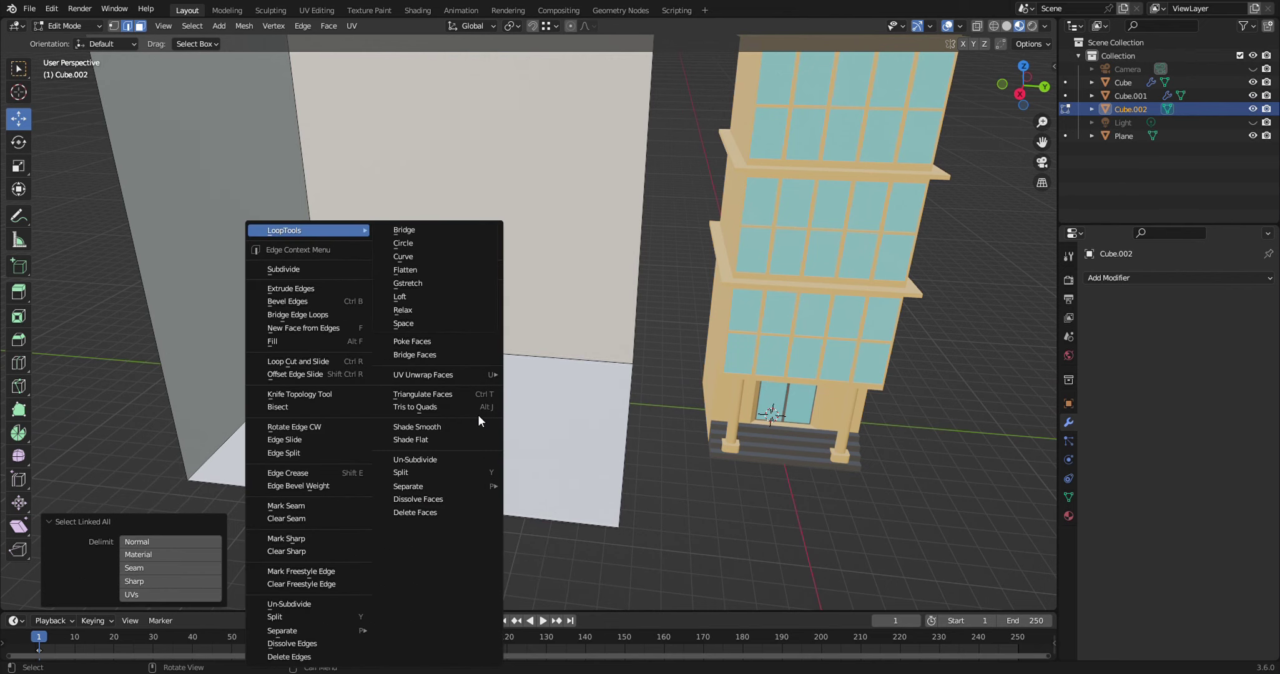
mouse_move(436, 486)
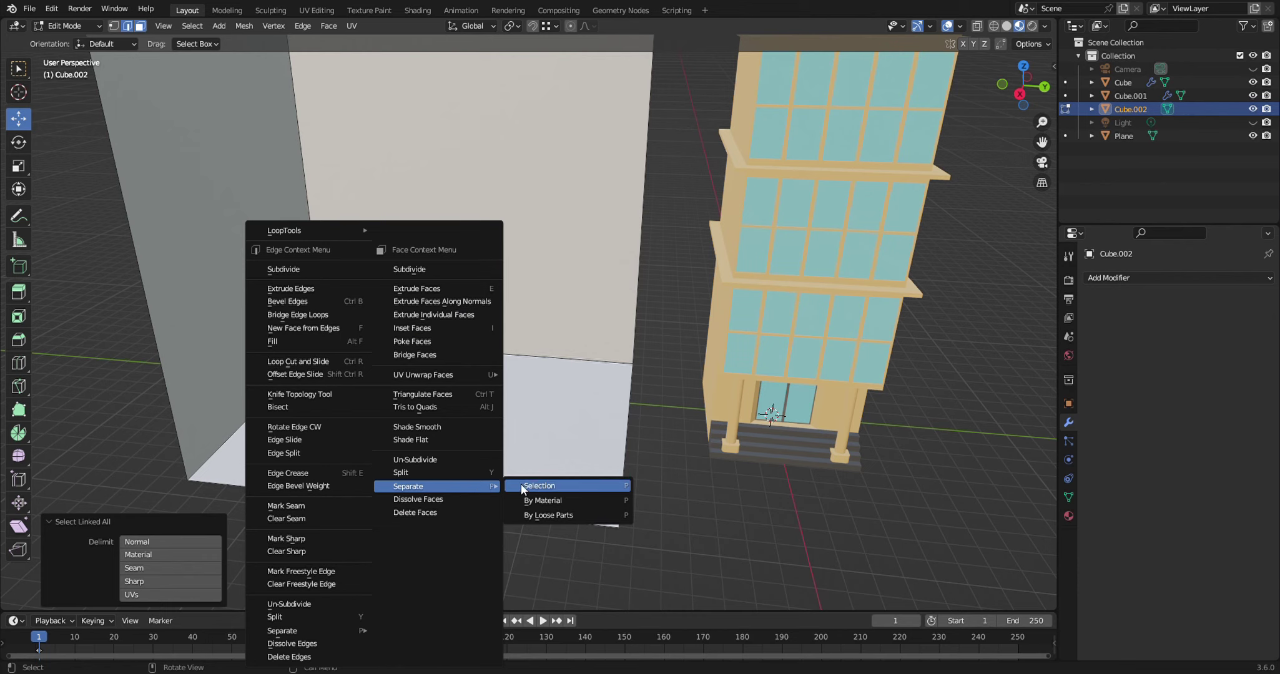
click(531, 485)
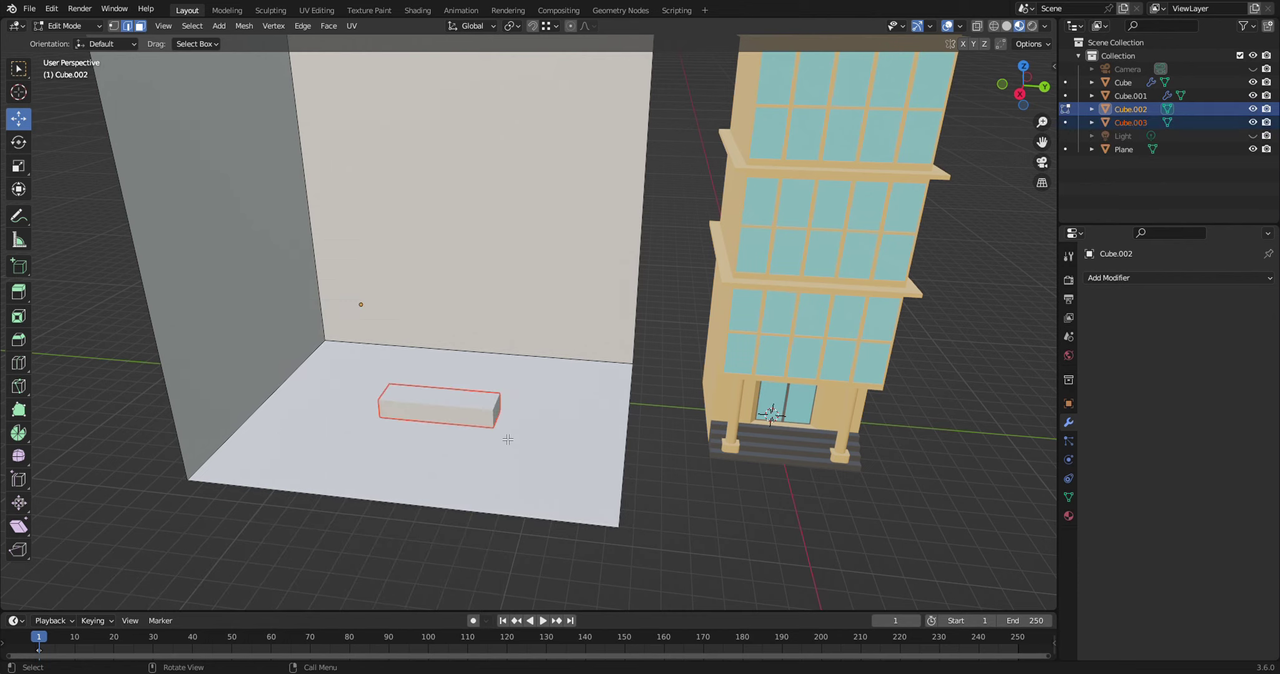
key(Tab)
click(478, 413)
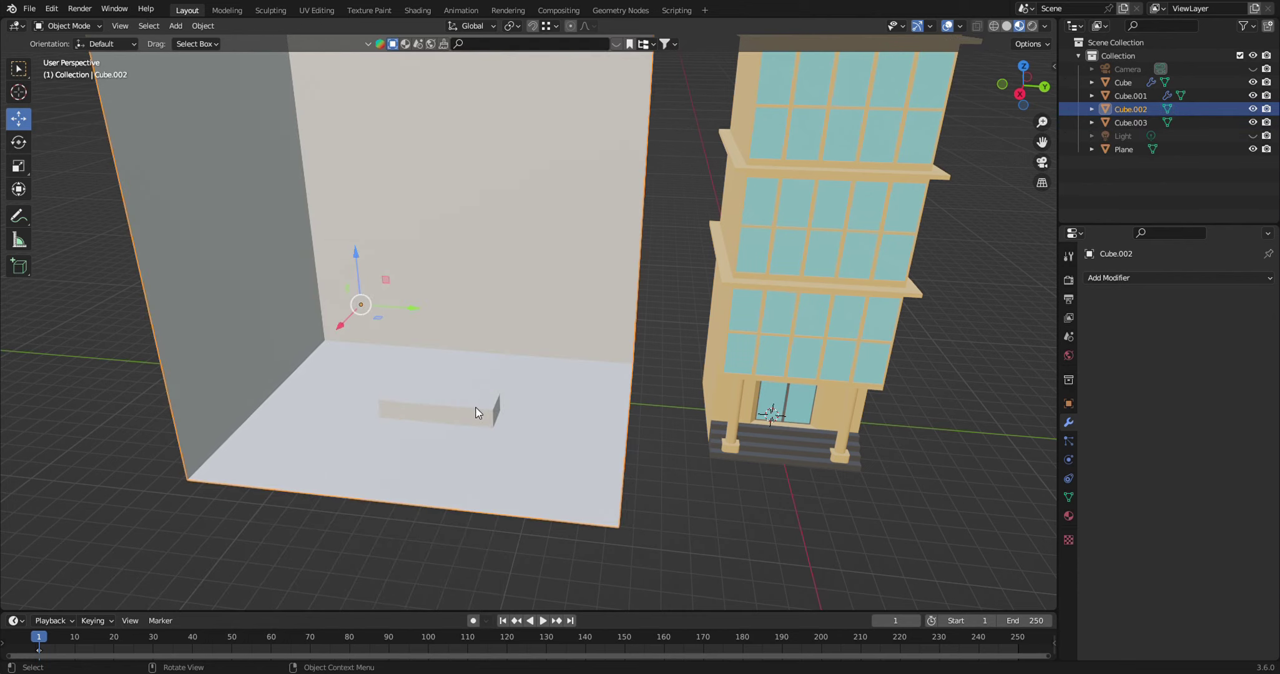
Move the block along X toward the room's front and −5.9407 m along Y against the left wall
middle_drag(556, 432, 387, 322)
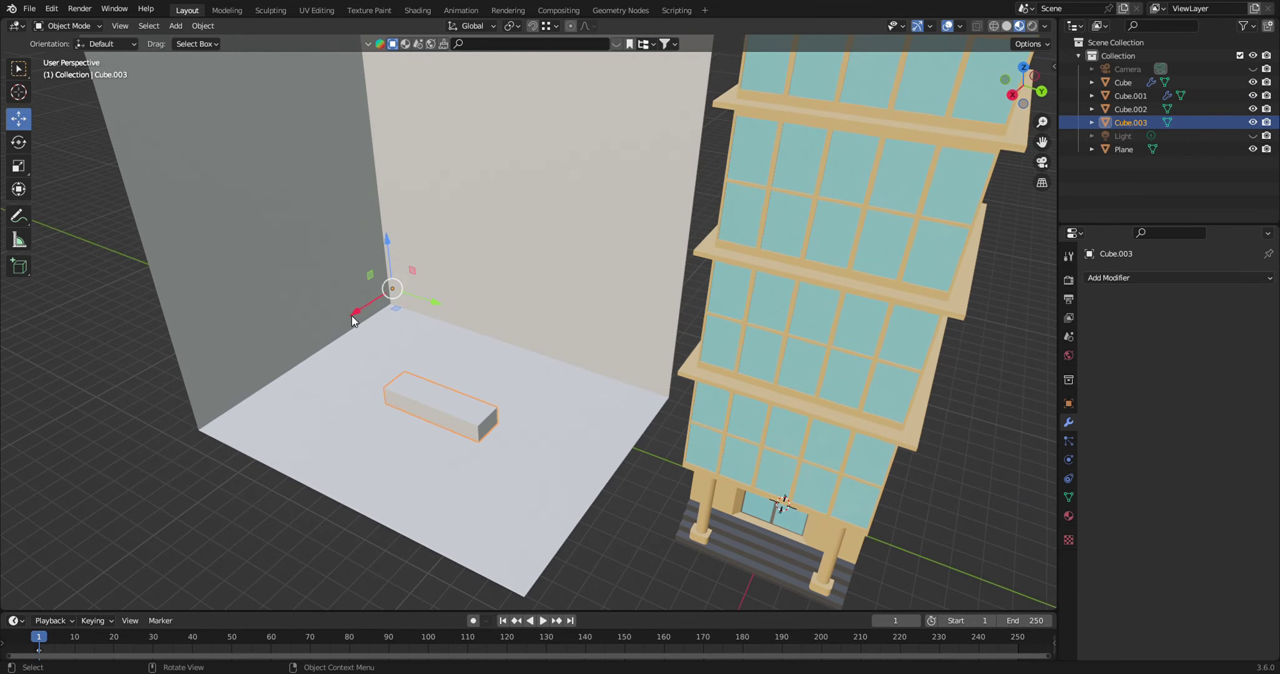
mouse_move(356, 311)
mouse_down()
mouse_move(207, 440)
mouse_move(331, 421)
mouse_up()
middle_drag(331, 421, 305, 368)
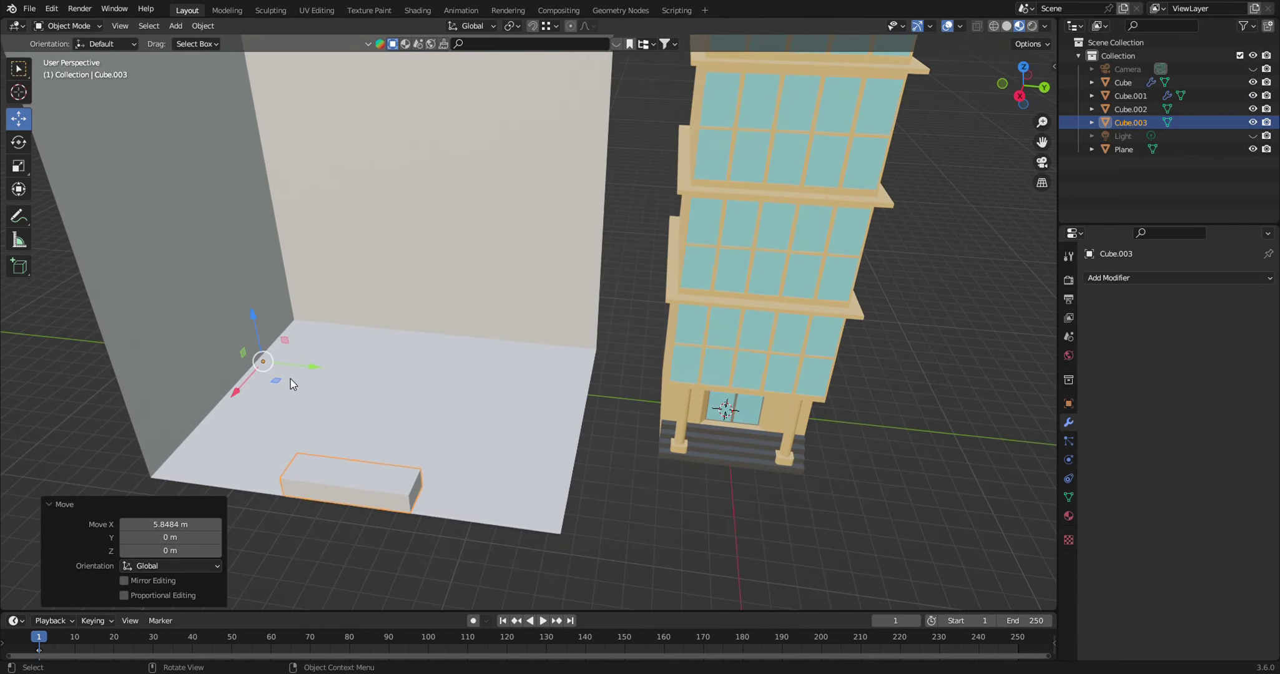
drag(321, 370, 158, 475)
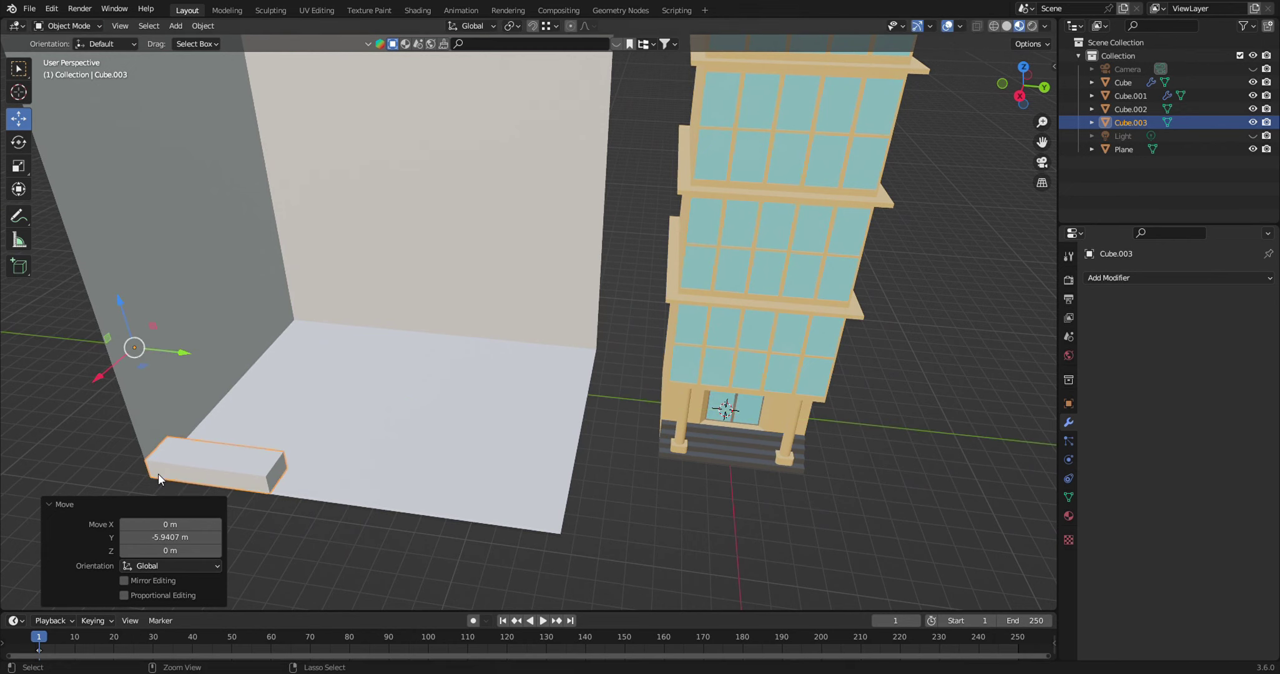
mouse_move(293, 456)
middle_down()
mouse_move(459, 447)
mouse_move(519, 424)
middle_up()
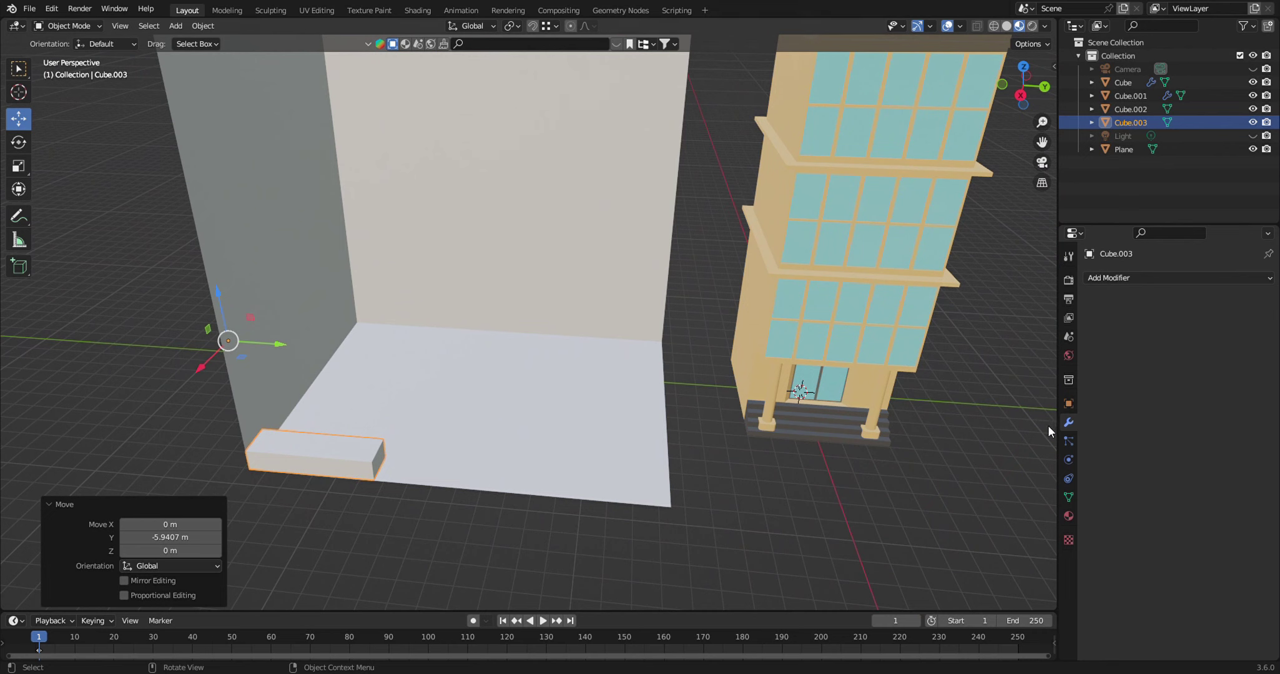
click(1174, 278)
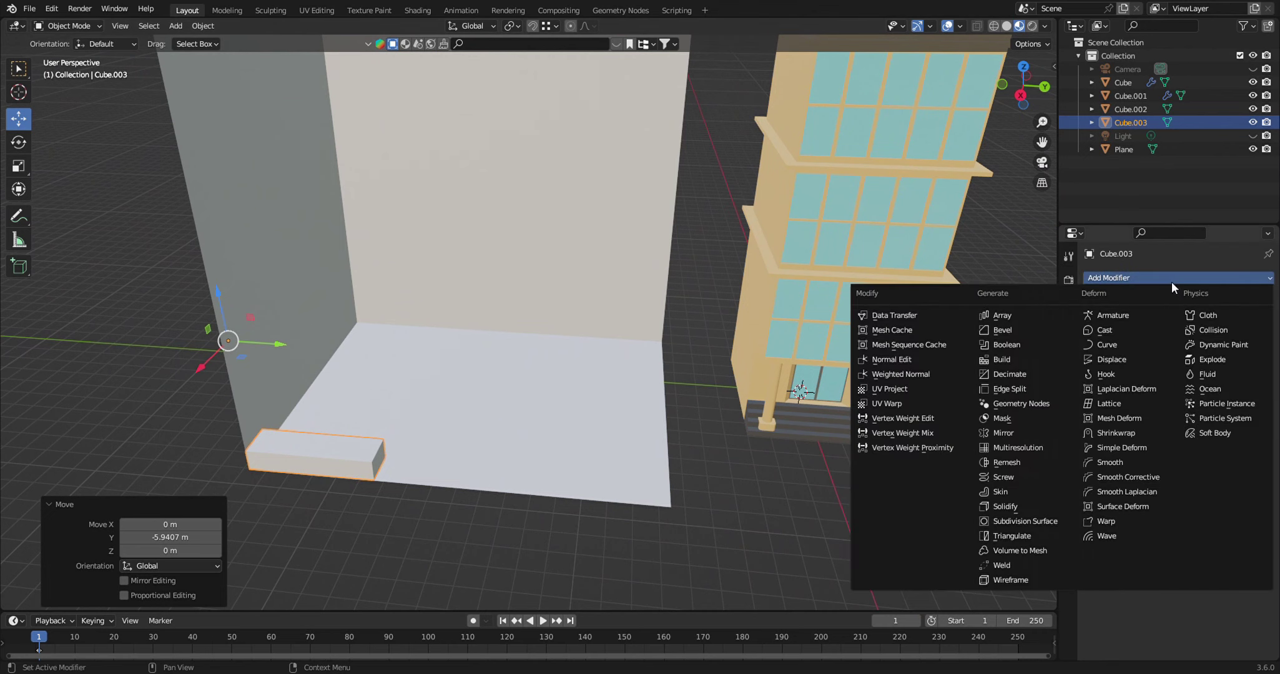
Give Cube.003 an Array of 8 steps with relative offset X −1 and Z 1
click(1013, 315)
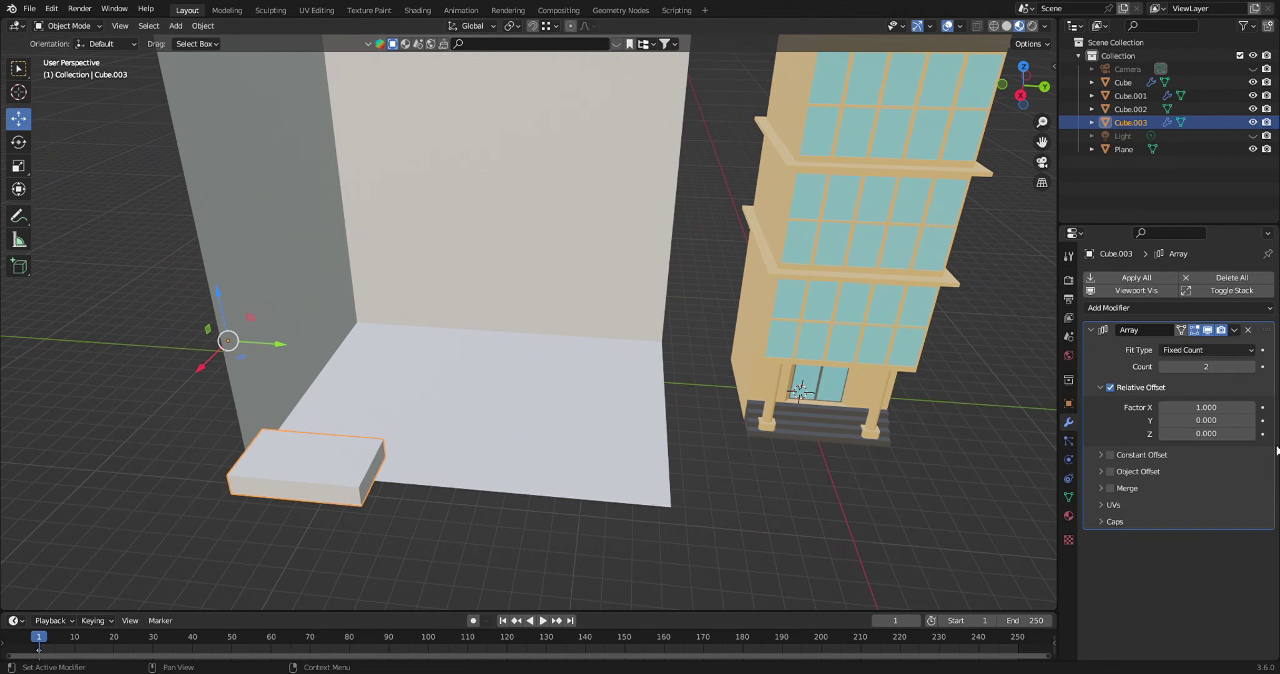
click(1223, 438)
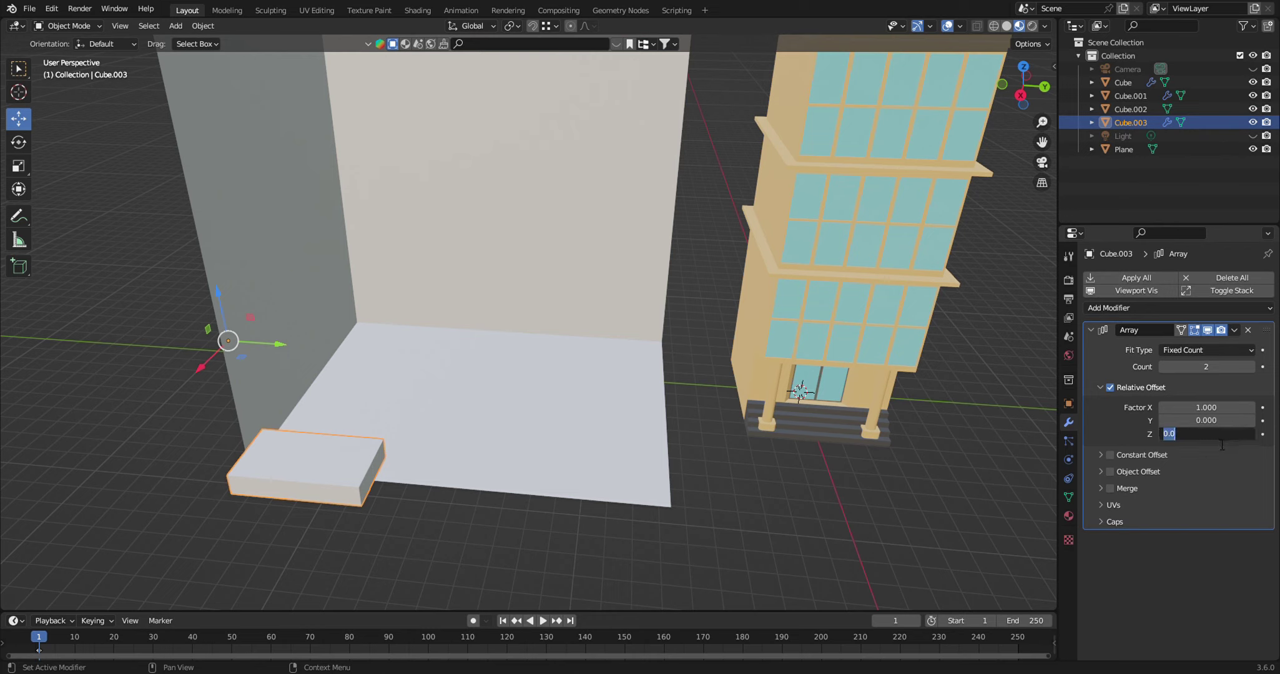
text(1)
key(Return)
drag(1223, 368, 1258, 368)
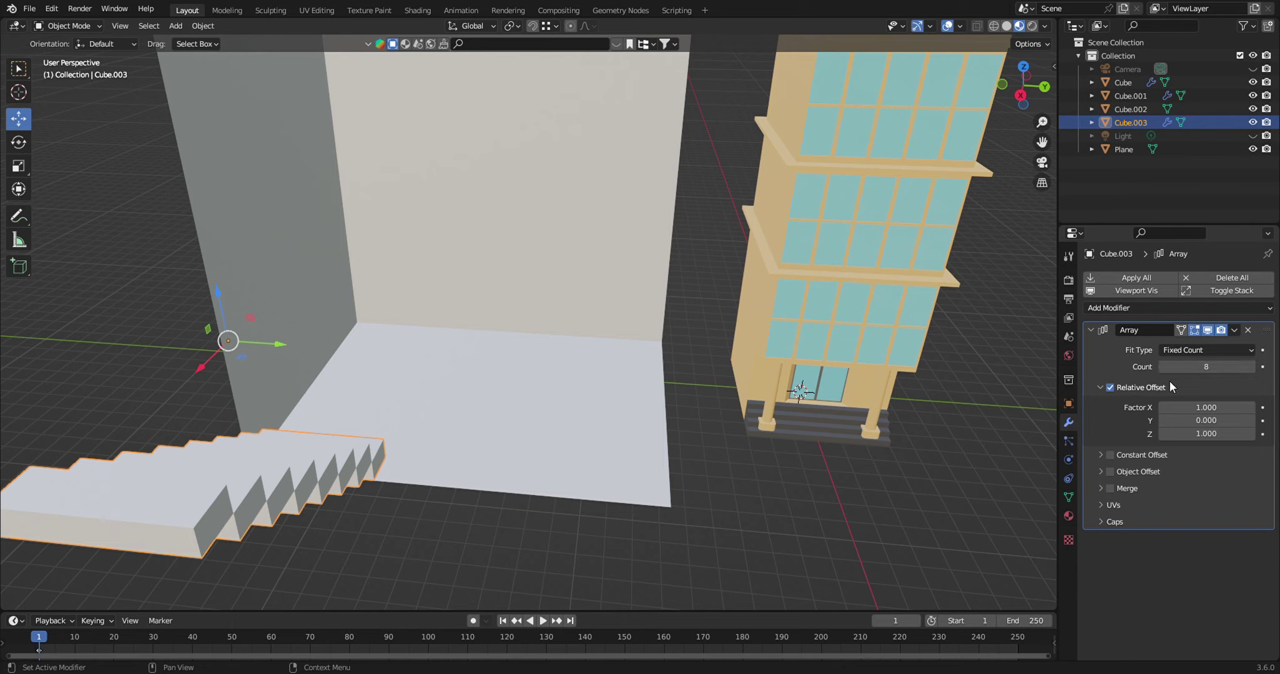
click(1203, 409)
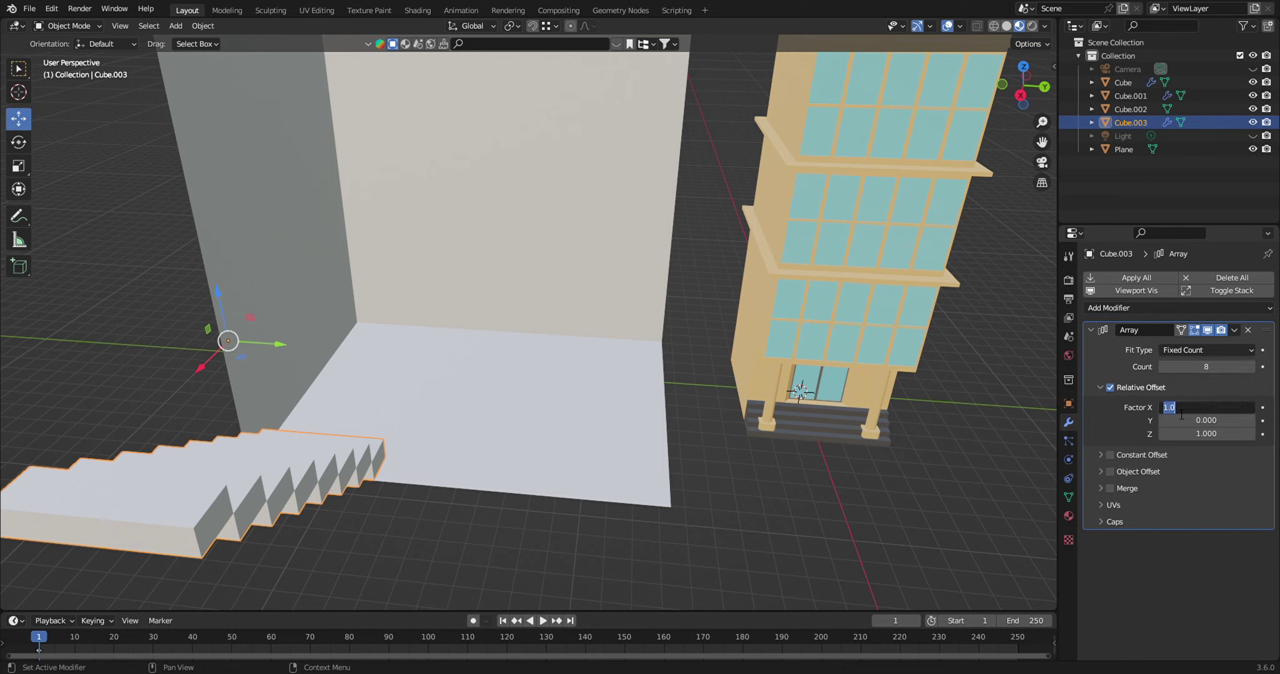
click(1206, 413)
text(-)
key(Return)
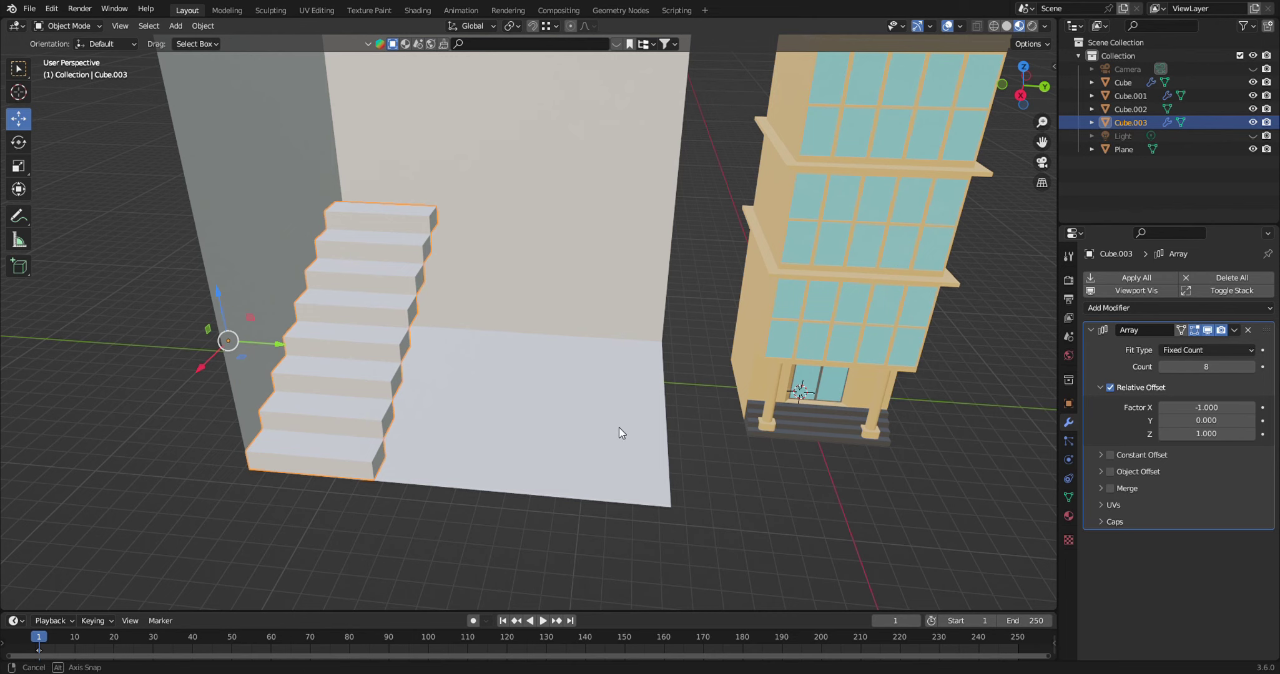
mouse_move(619, 427)
middle_down()
mouse_move(520, 454)
mouse_move(549, 458)
mouse_move(550, 342)
mouse_move(323, 418)
middle_up()
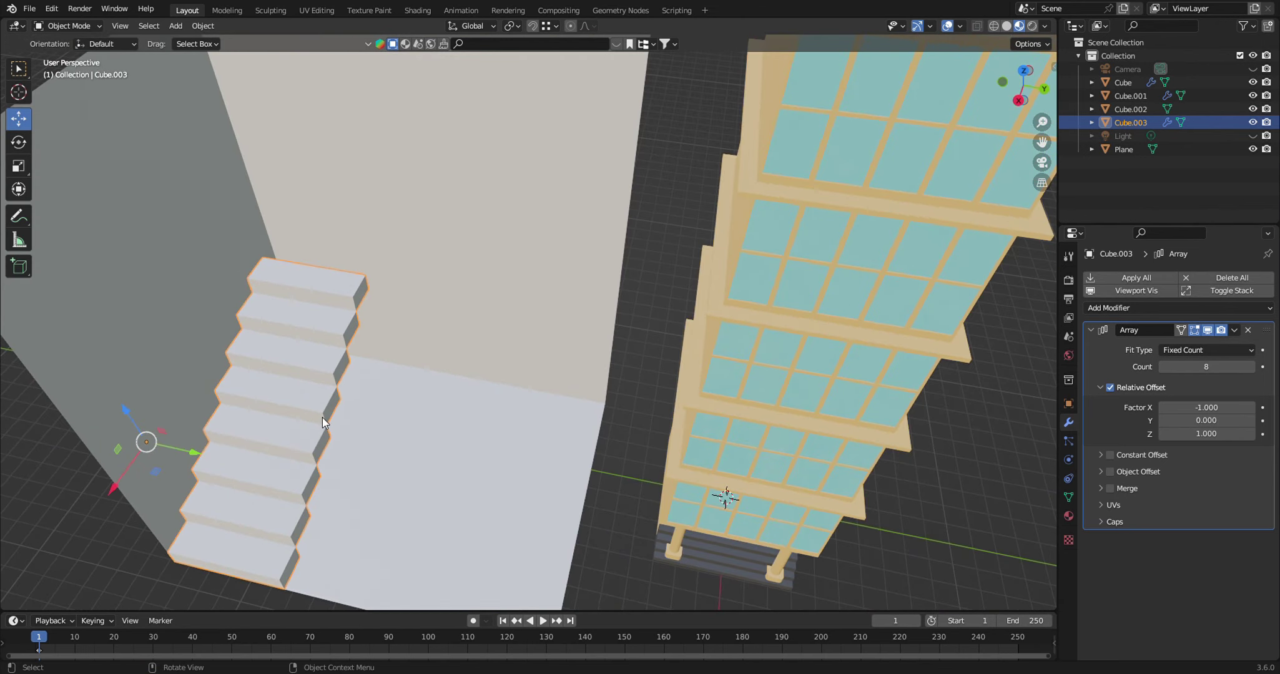
Duplicate the stair flight in place as Cube.004 and rotate it exactly −90° about Z
key(shift+d)
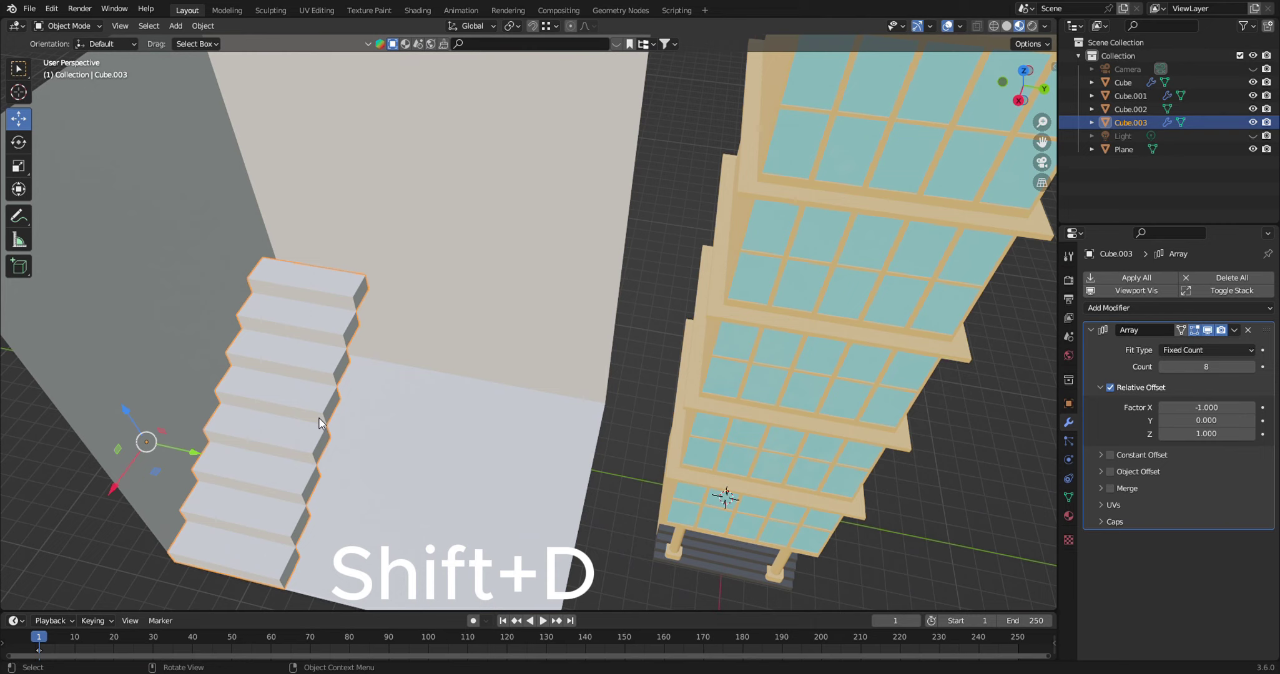
key(shift)
key(shift+d)
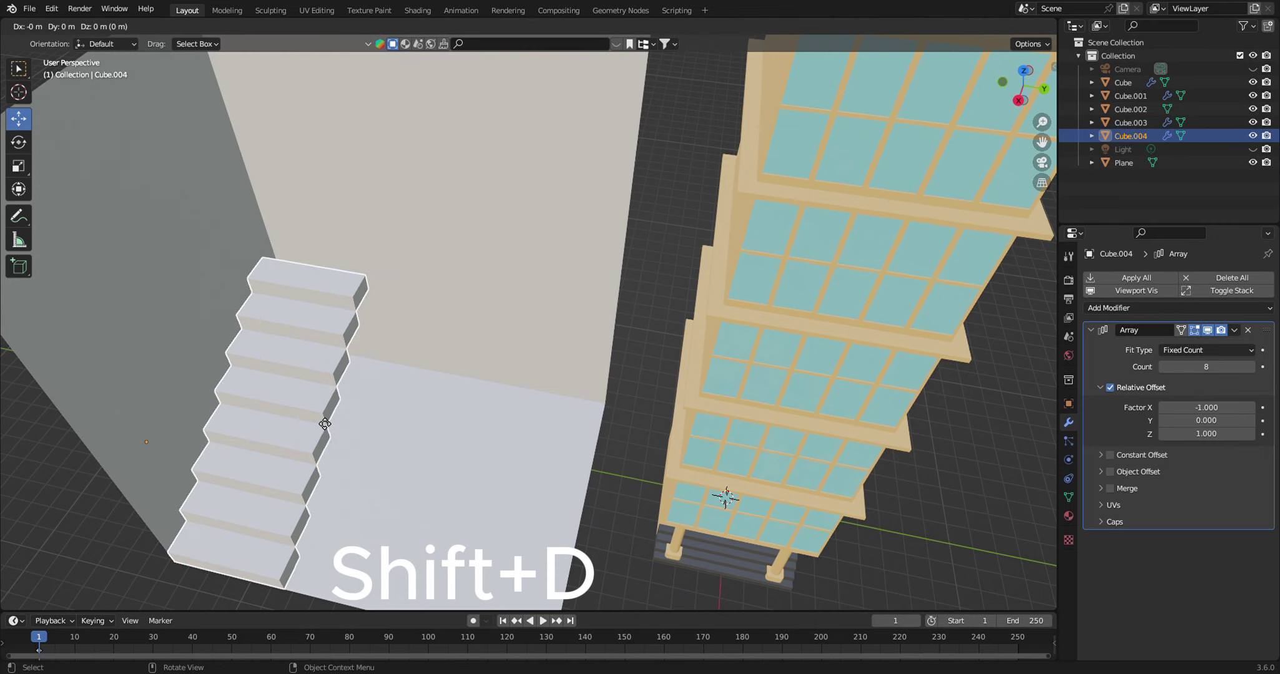
right_click(320, 424)
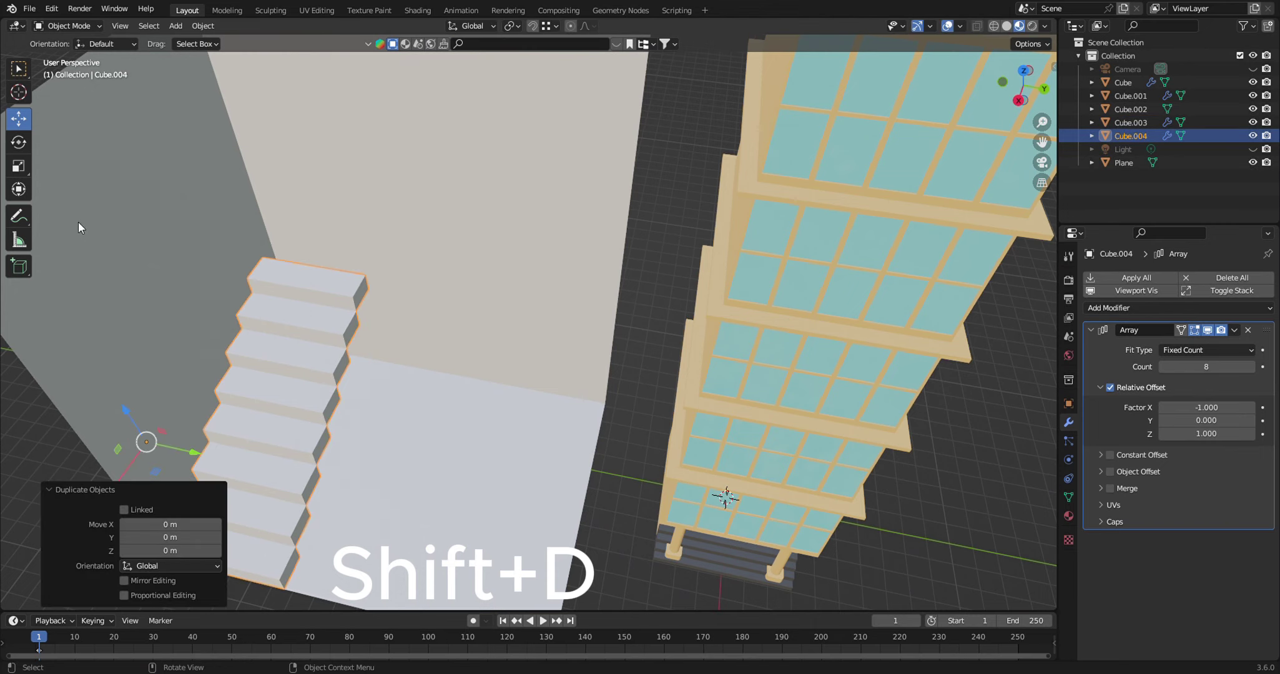
click(19, 141)
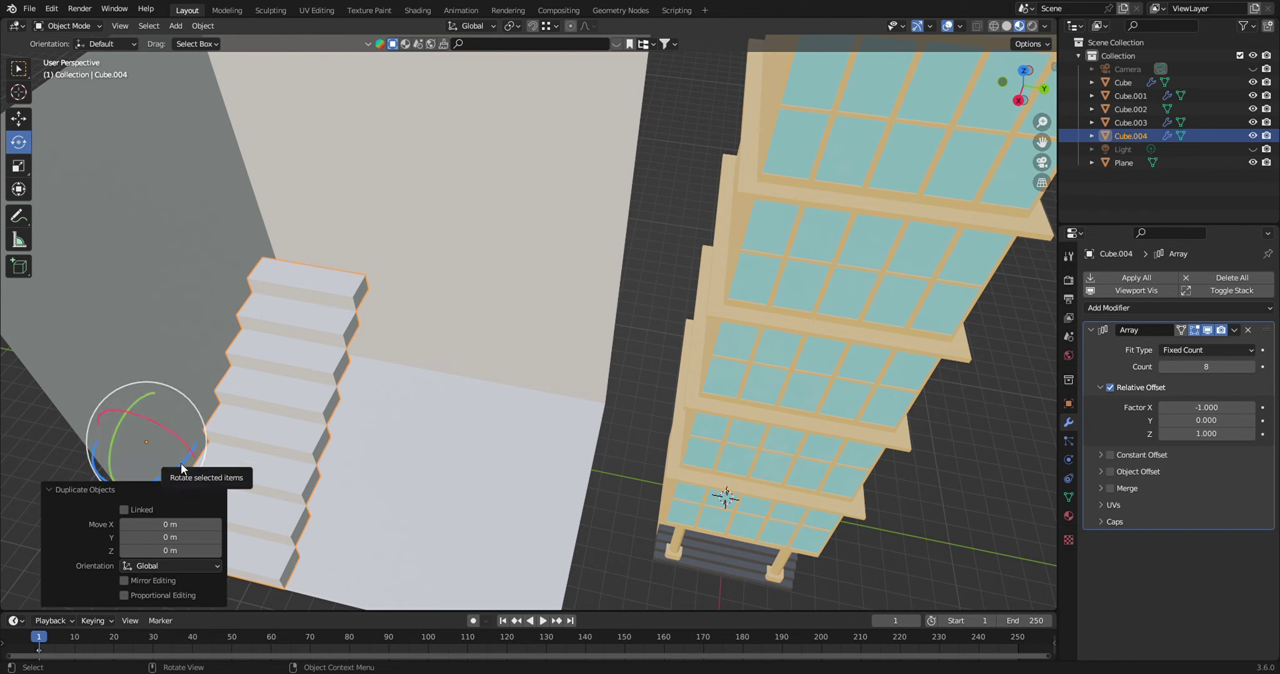
drag(180, 464, 132, 467)
click(154, 537)
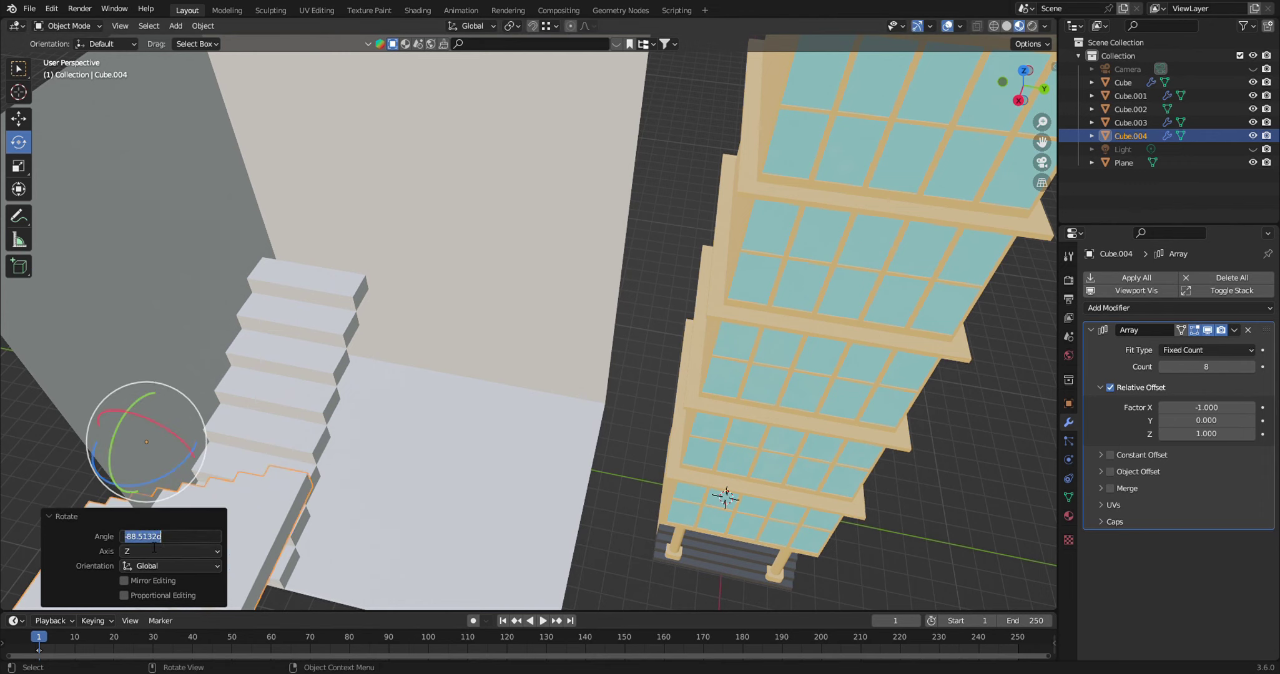
drag(129, 538, 180, 541)
text(90)
key(Return)
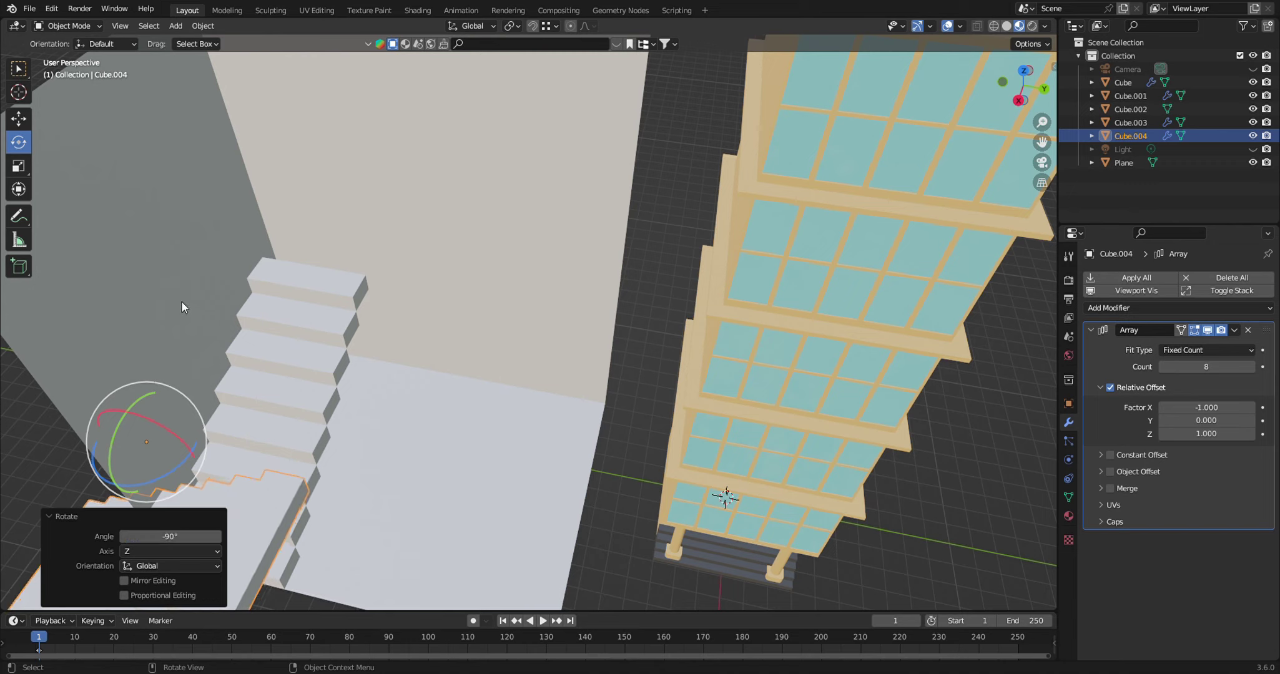
Move the copied flight along X and raise it 3.8087 m along Z
click(18, 119)
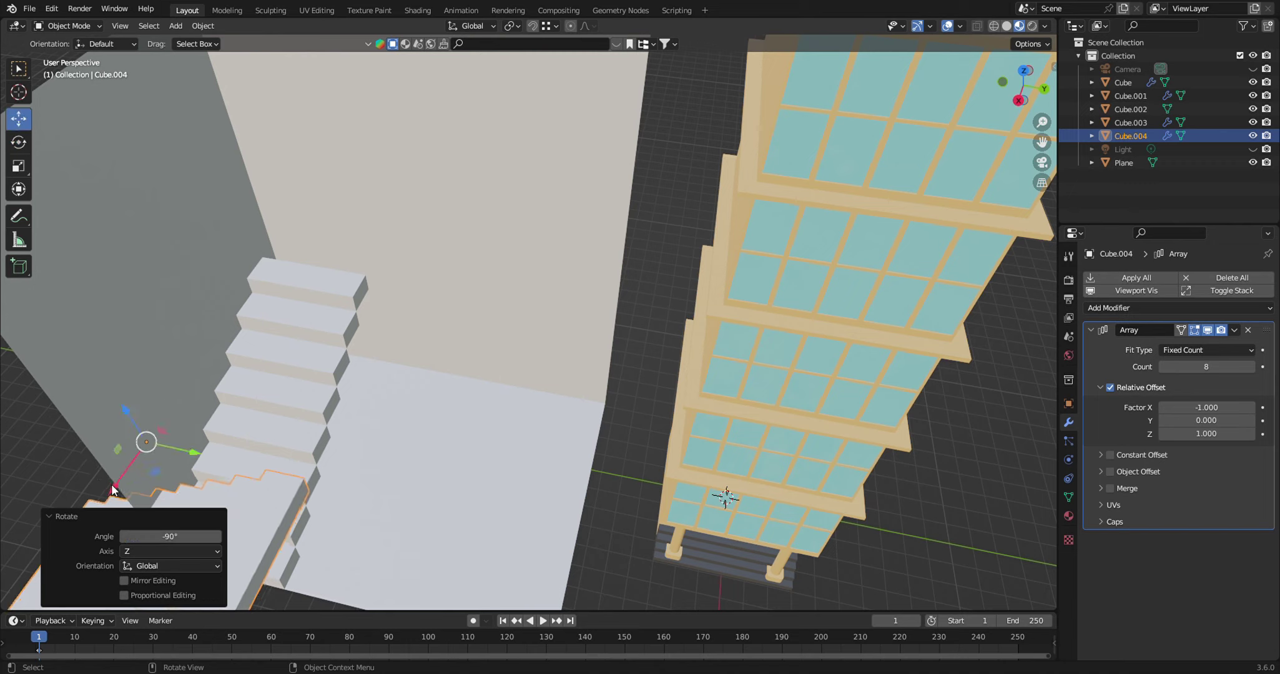
mouse_move(113, 490)
mouse_down()
mouse_move(349, 178)
mouse_move(311, 236)
mouse_up()
drag(313, 170, 323, 103)
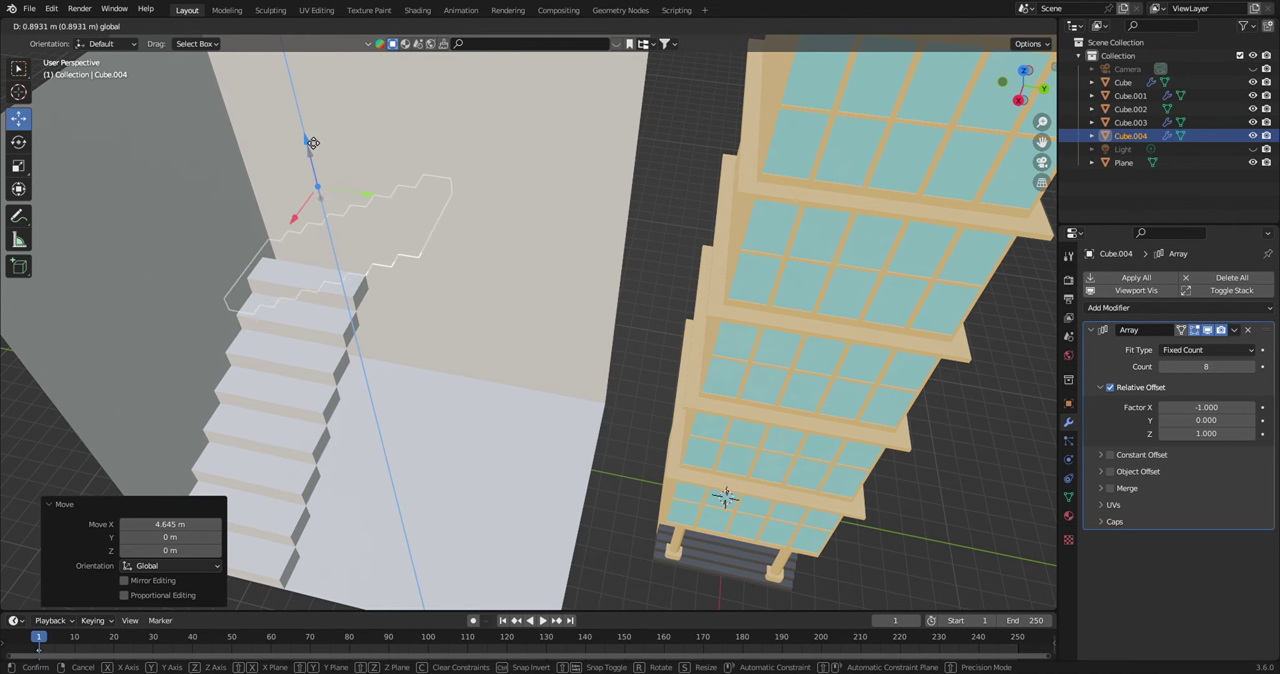
middle_drag(420, 236, 541, 234)
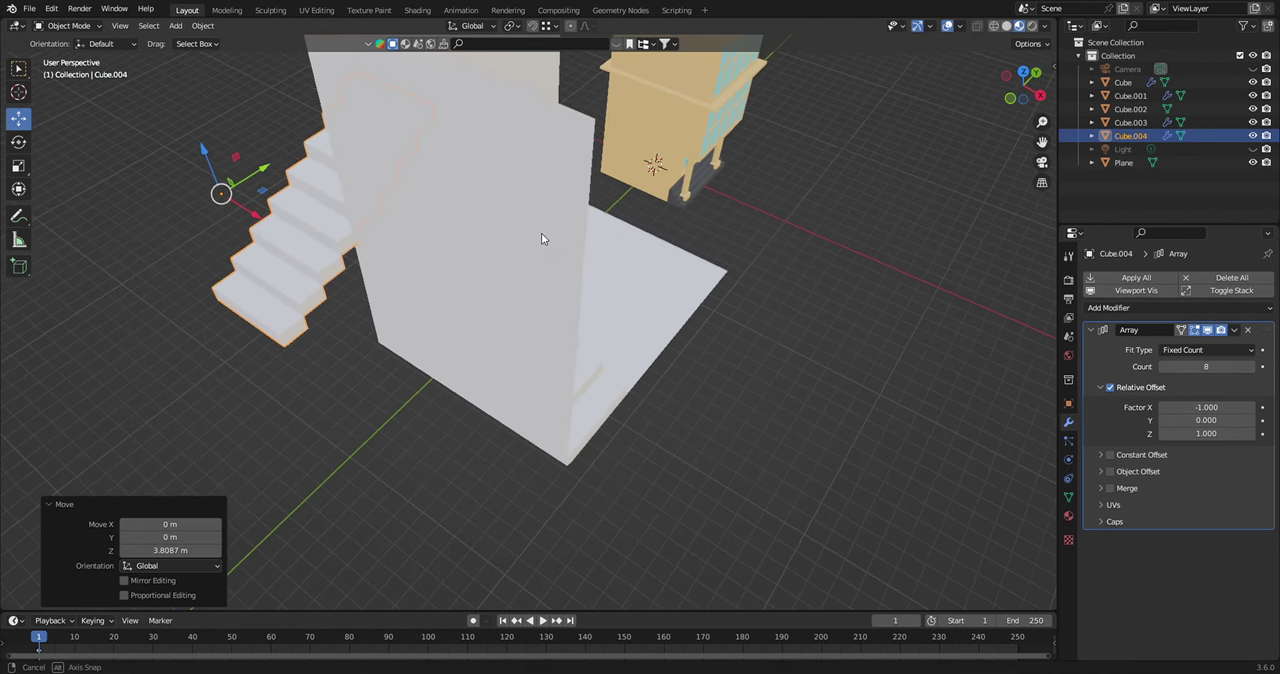
Hide the wall Cube.002 and nudge the upper flight Cube.004 about half a metre along Y
click(501, 263)
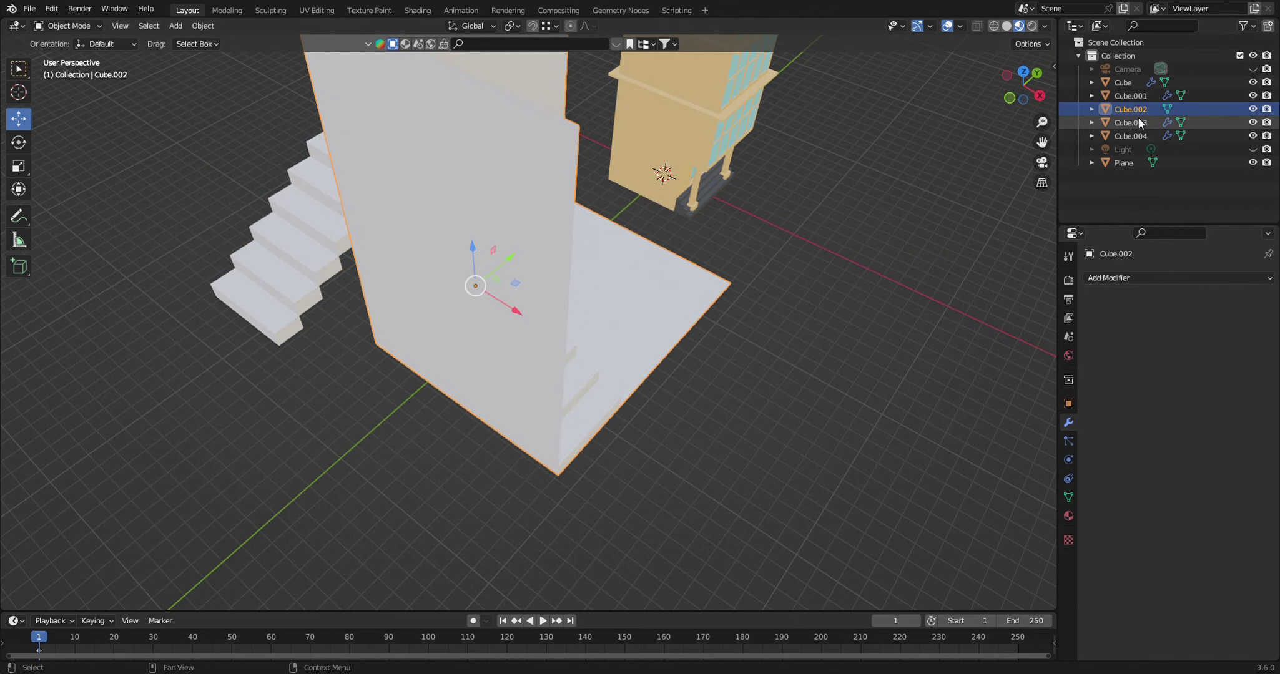
click(1252, 109)
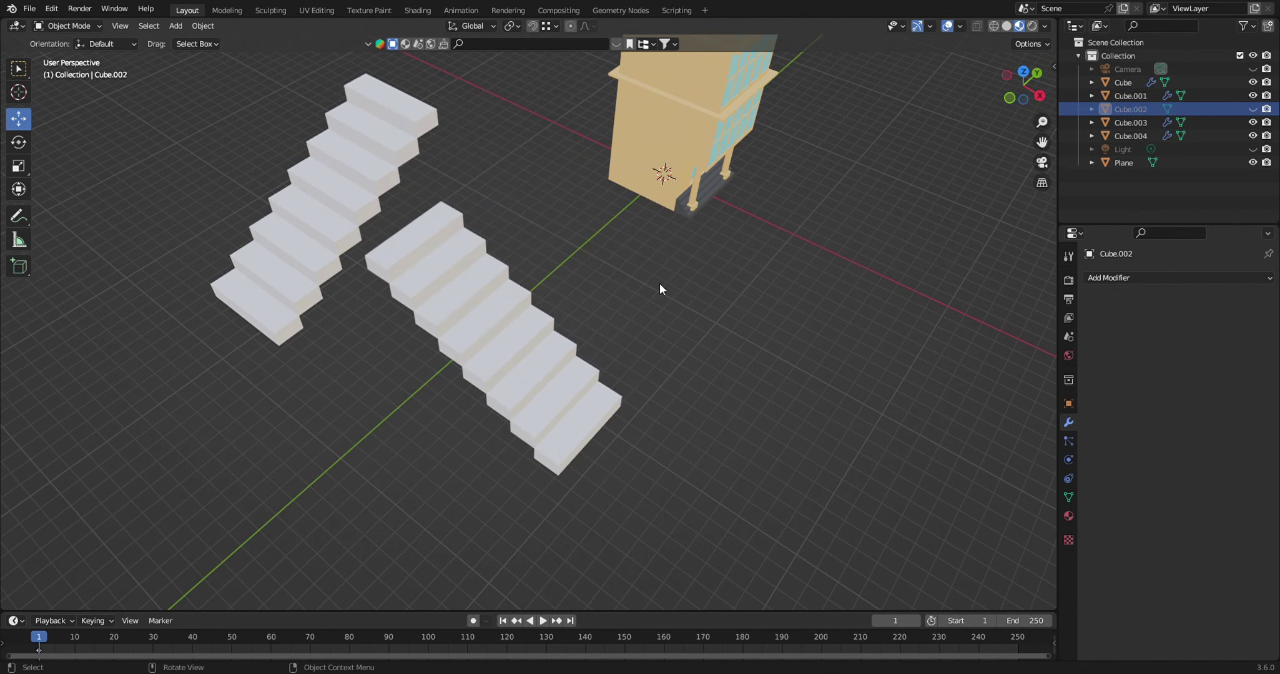
middle_drag(660, 289, 585, 298)
click(293, 176)
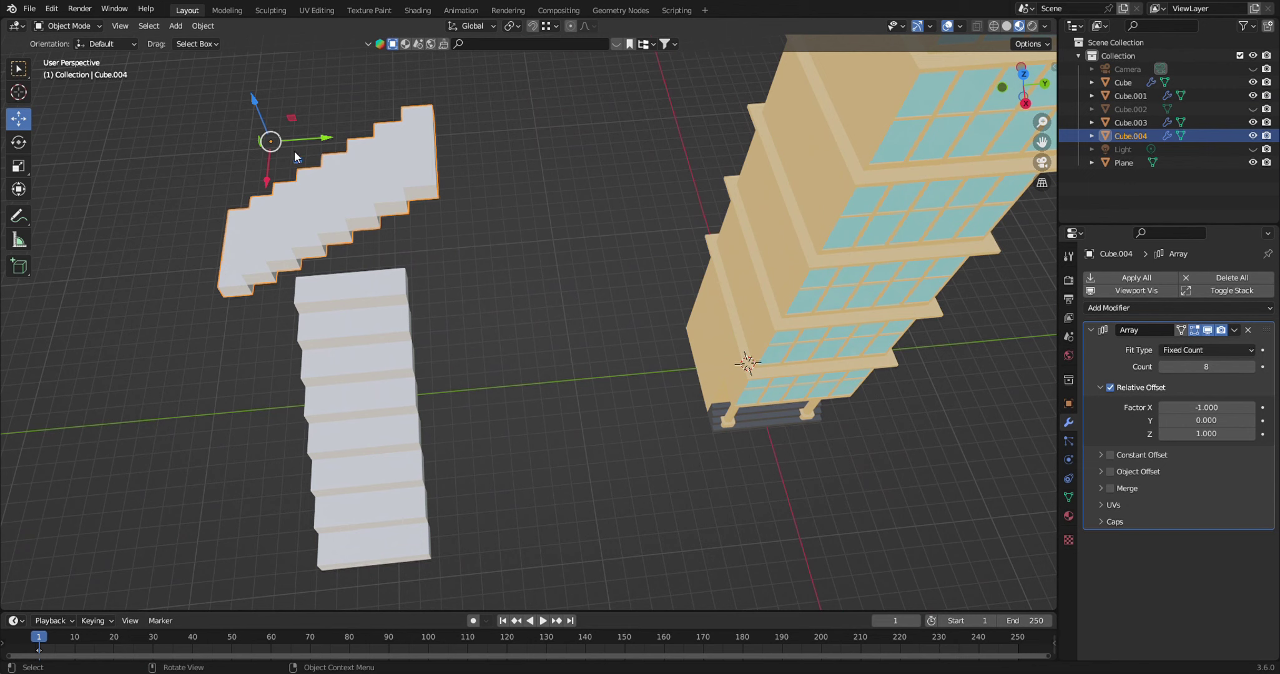
middle_drag(294, 150, 462, 134)
drag(496, 128, 527, 137)
mouse_move(527, 136)
middle_down()
mouse_move(556, 390)
mouse_move(521, 381)
mouse_move(501, 365)
mouse_move(524, 361)
mouse_move(435, 303)
middle_up()
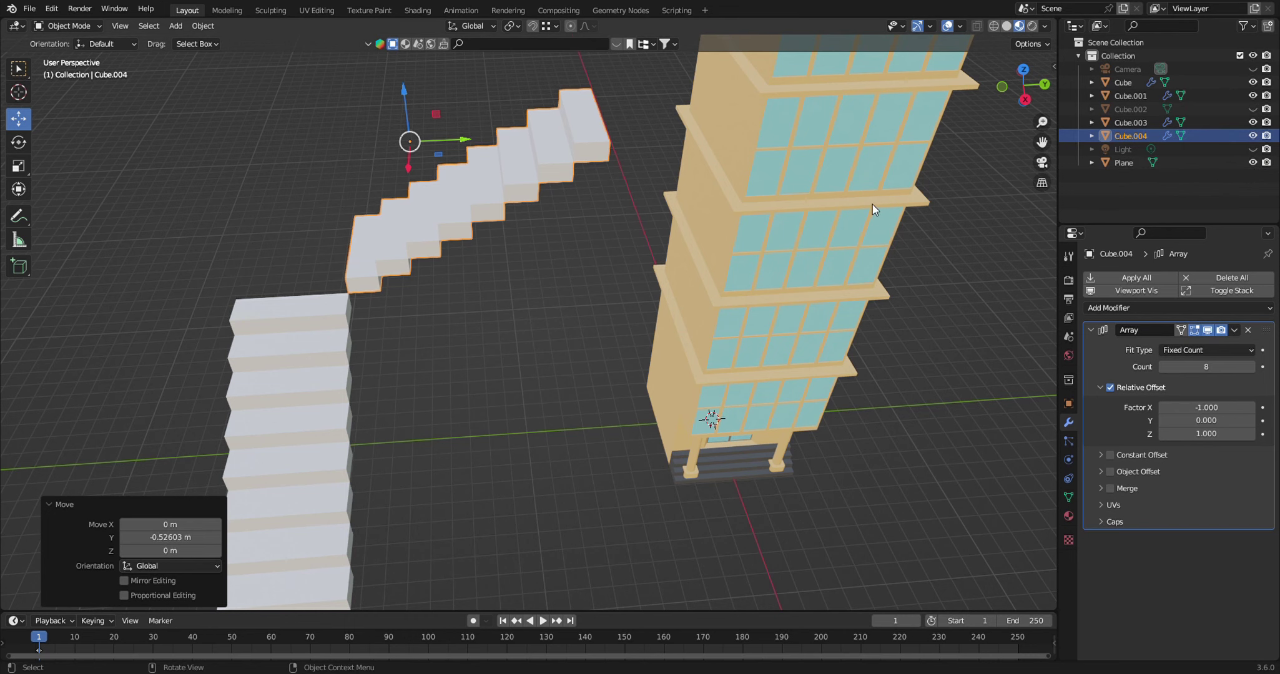
mouse_move(466, 337)
middle_down()
mouse_move(494, 336)
mouse_move(378, 411)
middle_up()
Select the lower flight Cube.003 and inspect its bottom step's edges in Edit Mode
click(377, 411)
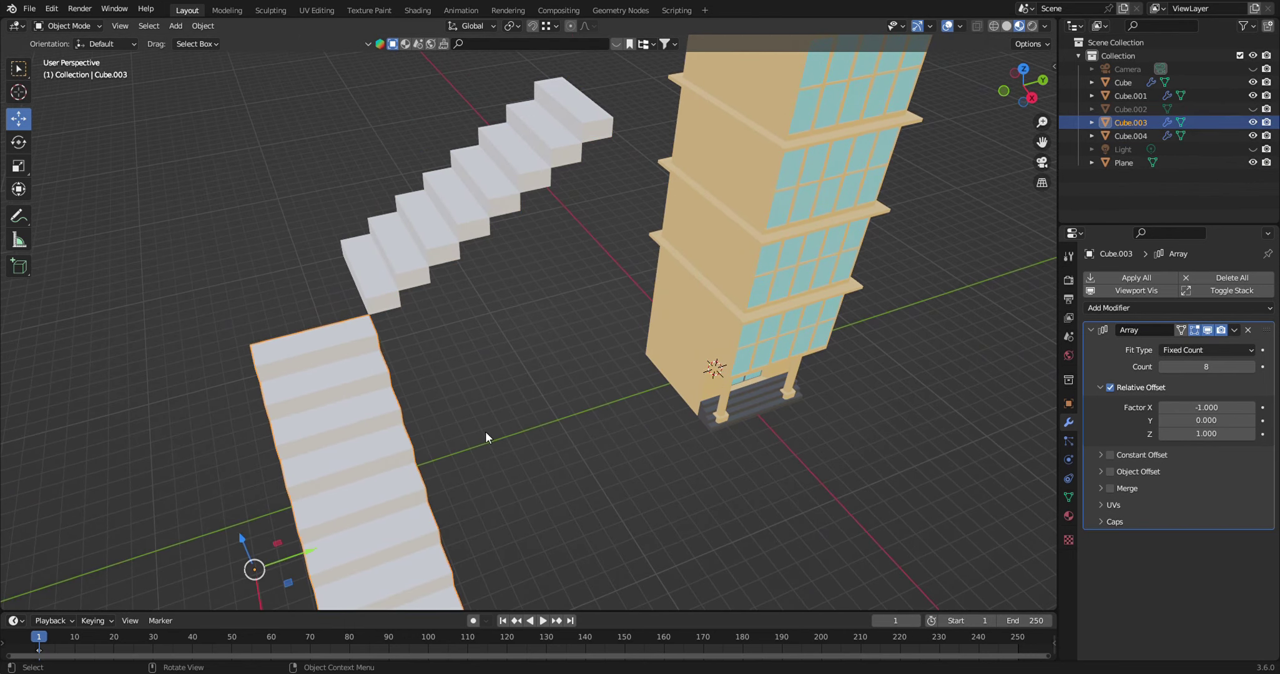
mouse_move(457, 408)
middle_down()
mouse_move(537, 434)
mouse_move(523, 408)
mouse_move(500, 440)
mouse_move(525, 386)
middle_up()
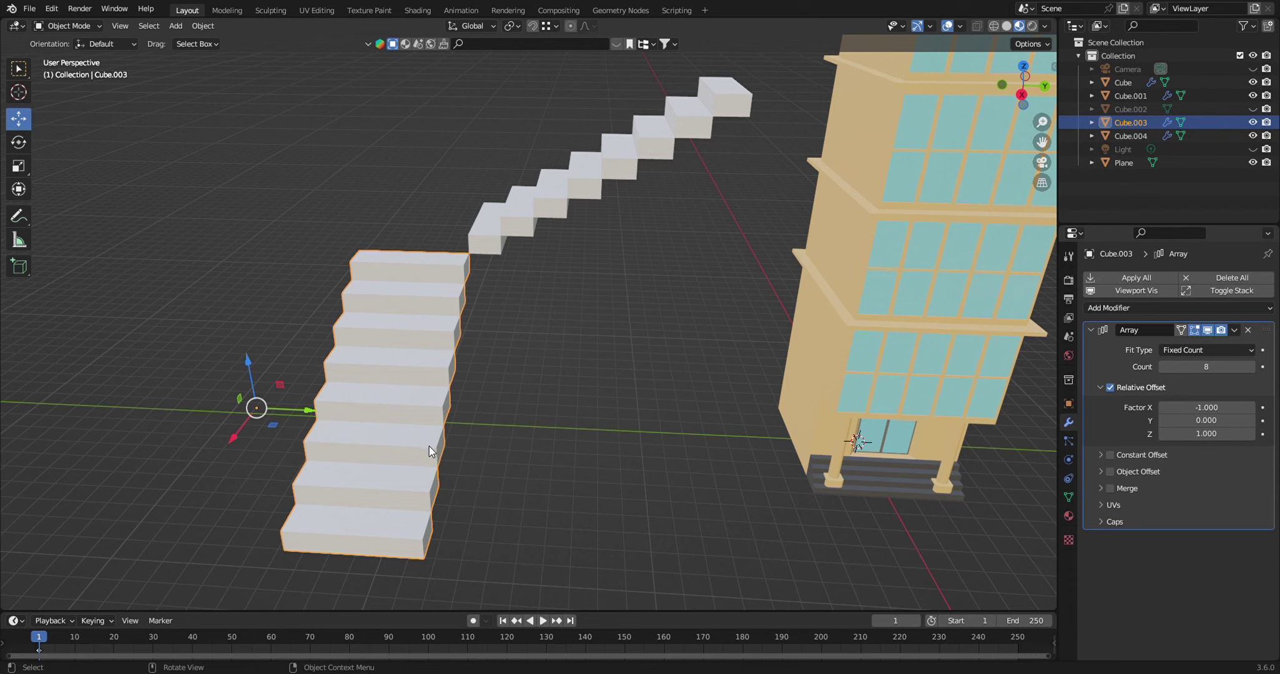
key(Tab)
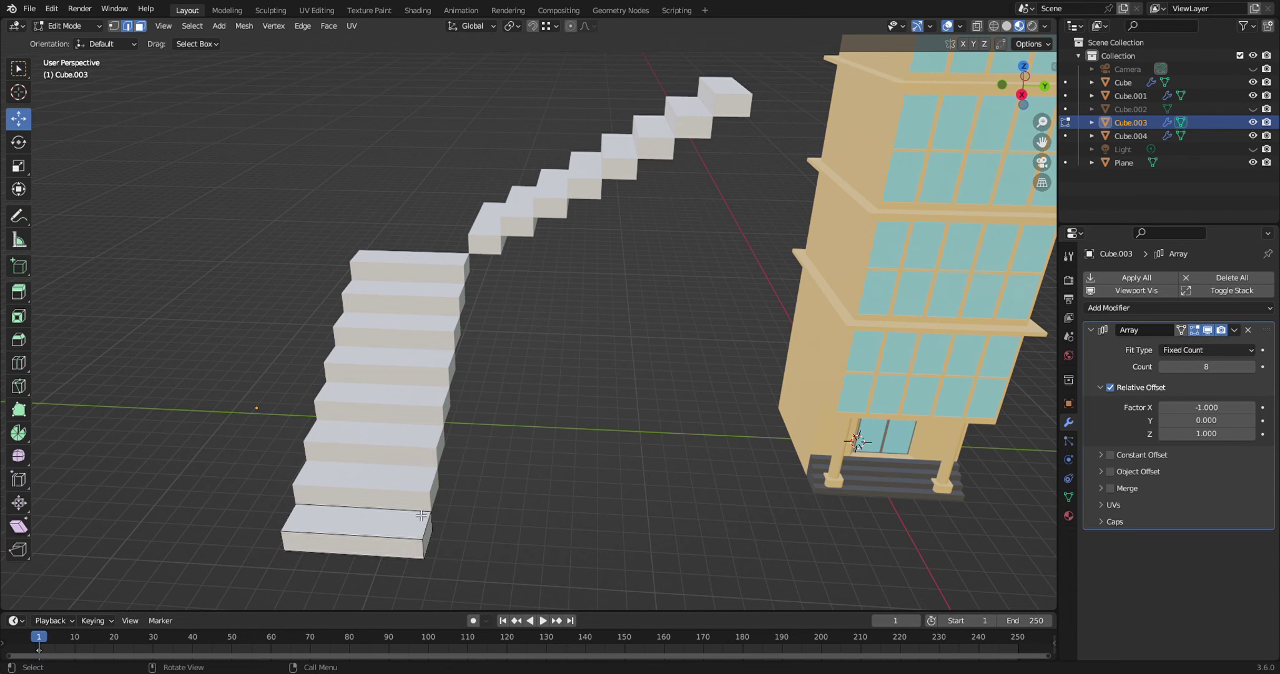
click(420, 524)
key(alt+a)
click(367, 551)
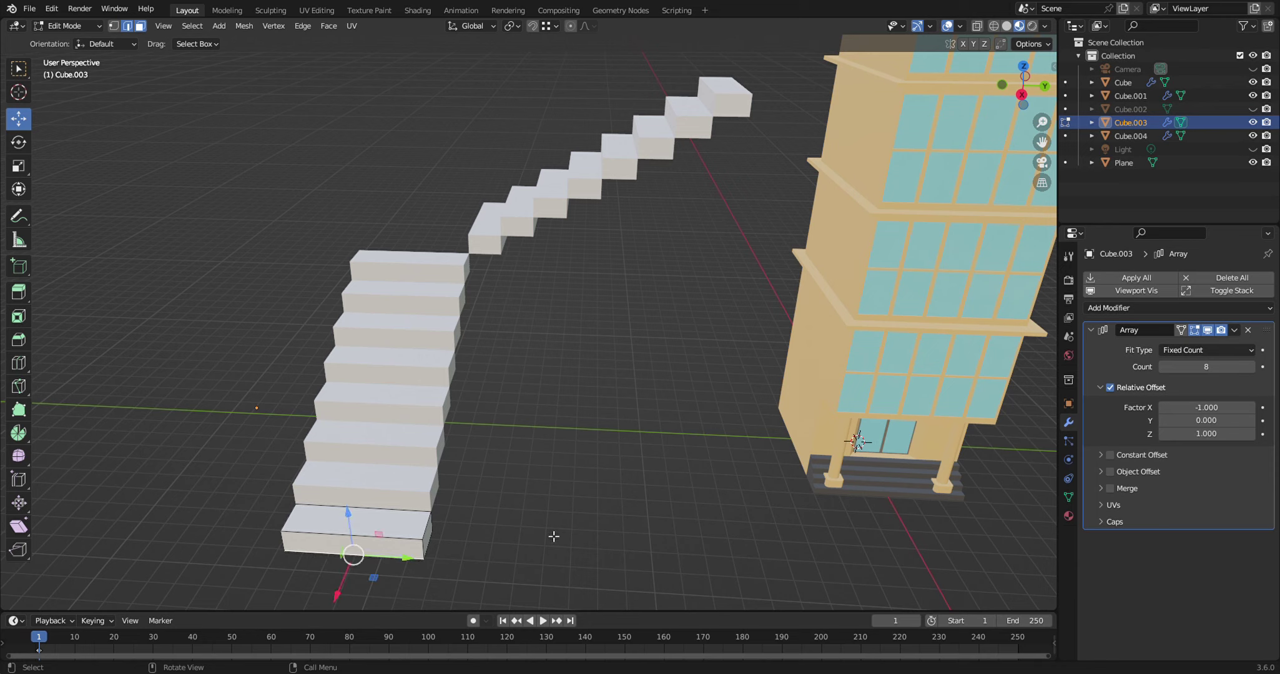
shift+middle_drag(492, 457, 521, 476)
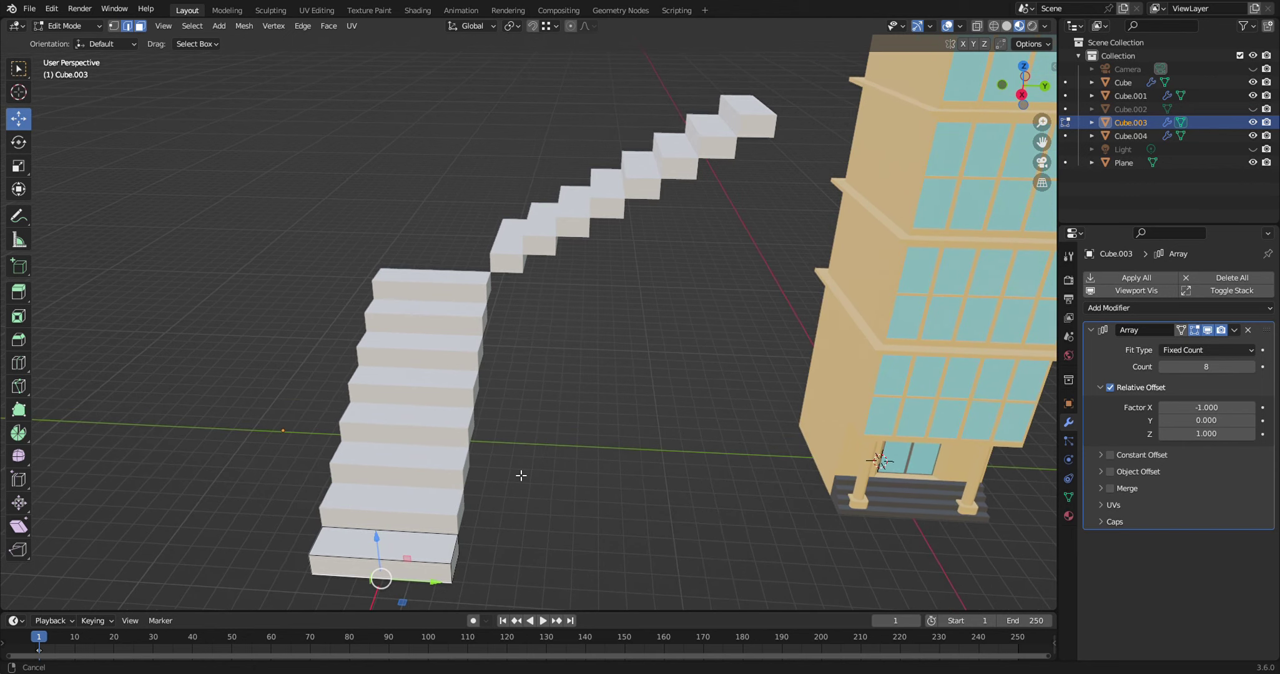
key(Tab)
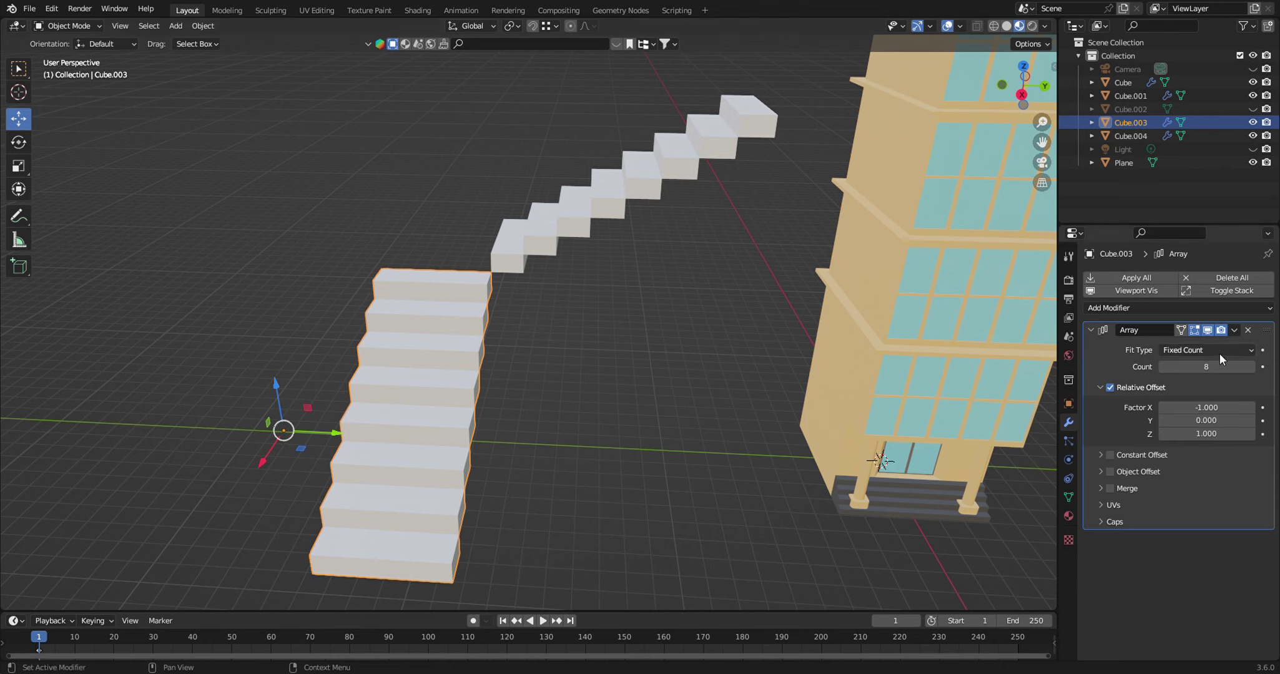
Apply the Array modifier on Cube.003 so its steps become real geometry
click(1235, 331)
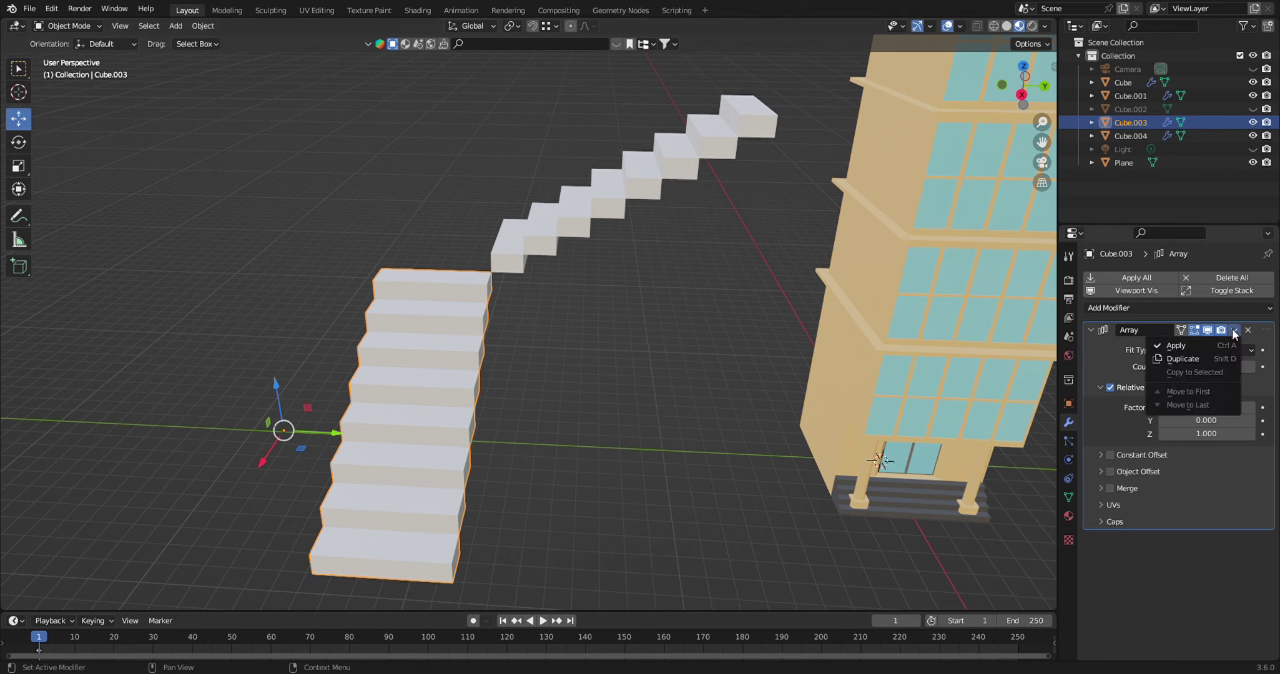
click(1233, 330)
click(1233, 331)
click(1183, 346)
scroll(453, 348, up, 2)
scroll(452, 375, down, 1)
scroll(451, 393, down, 1)
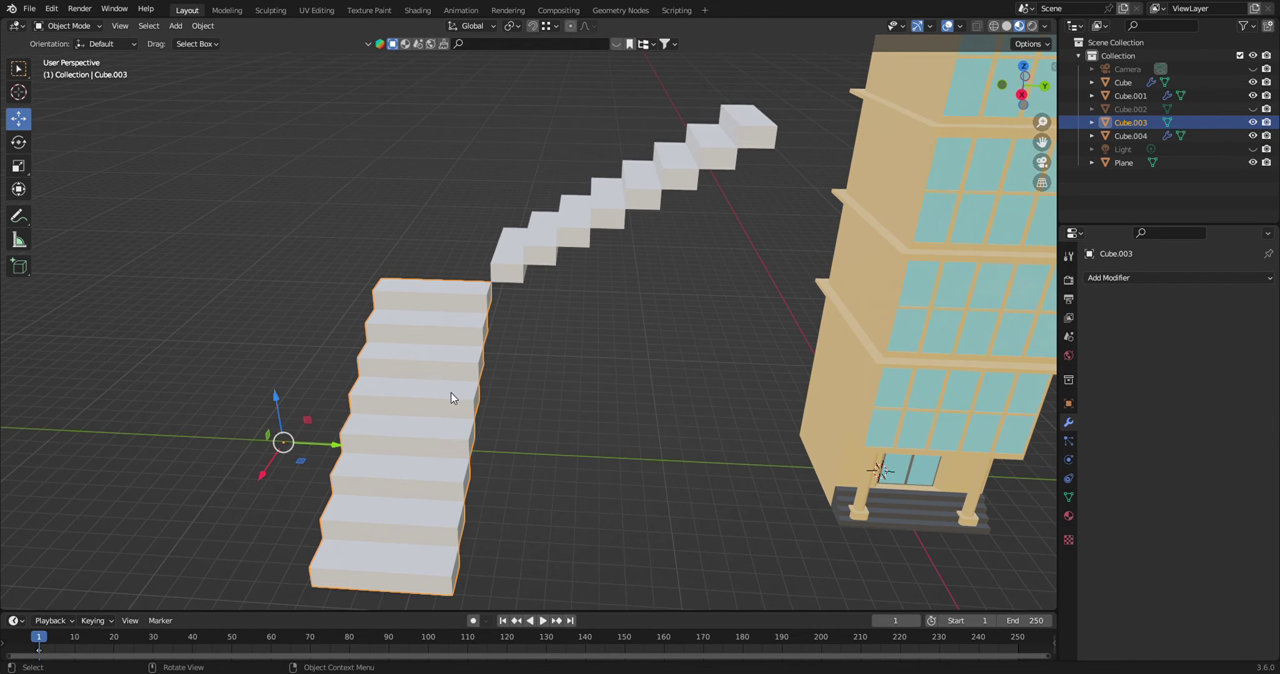
In Edit Mode, face-select the top of the end step beside the long flight
key(Tab)
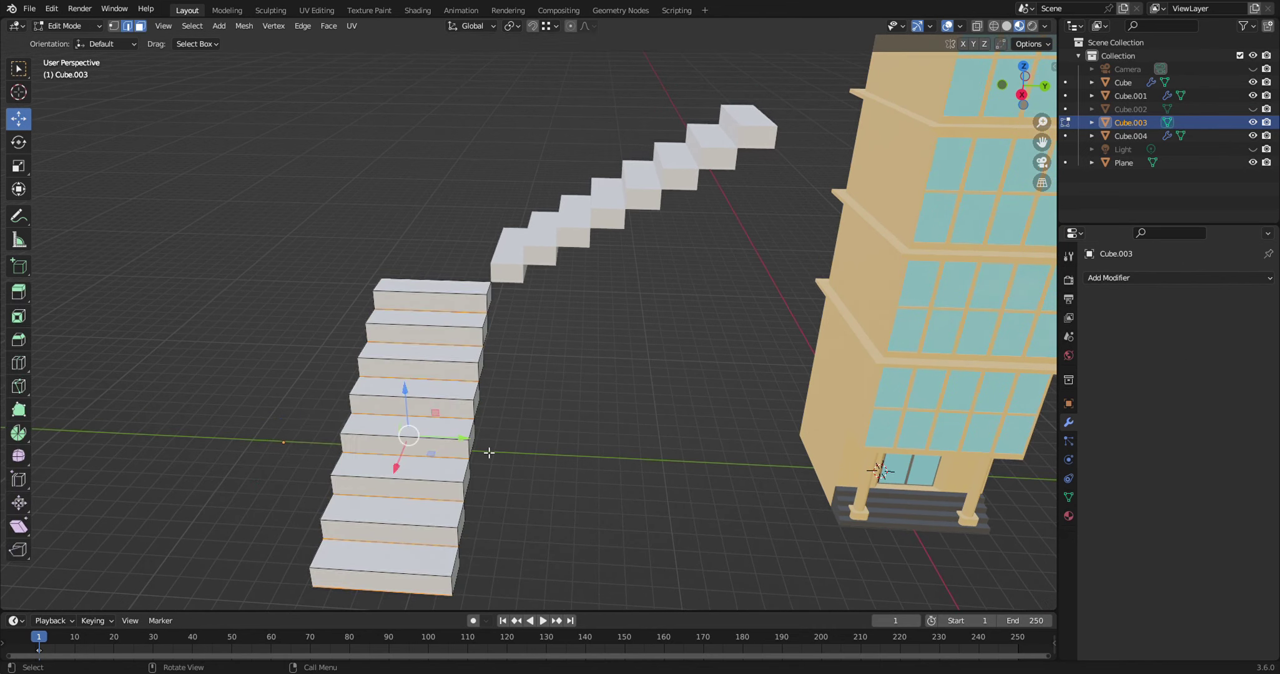
mouse_move(522, 462)
middle_down()
mouse_move(598, 466)
mouse_move(628, 447)
middle_up()
click(336, 387)
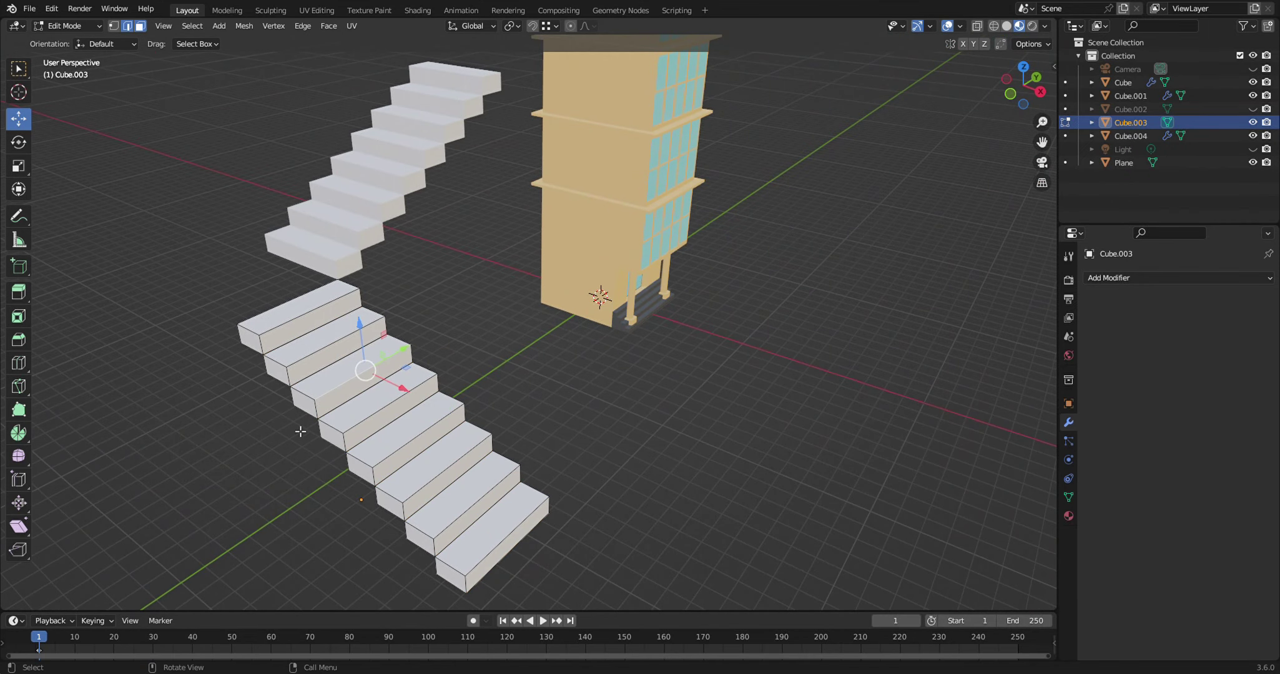
mouse_move(288, 450)
middle_down()
mouse_move(411, 471)
mouse_move(355, 428)
middle_up()
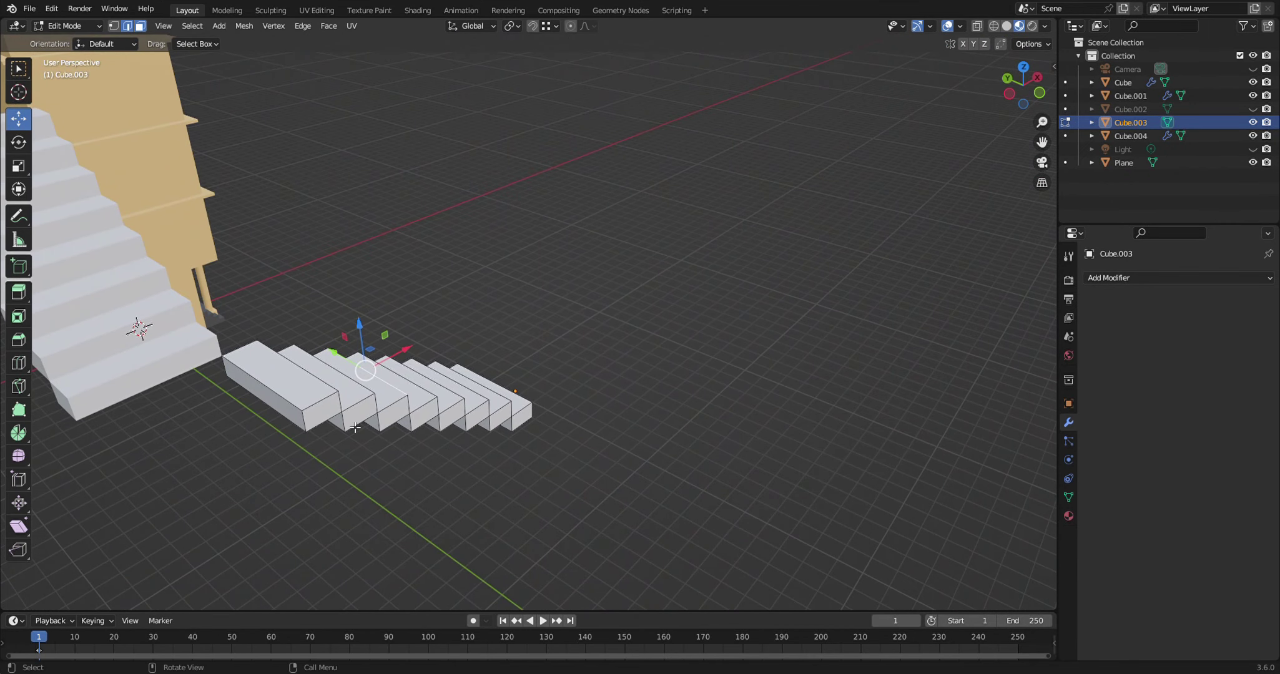
click(287, 413)
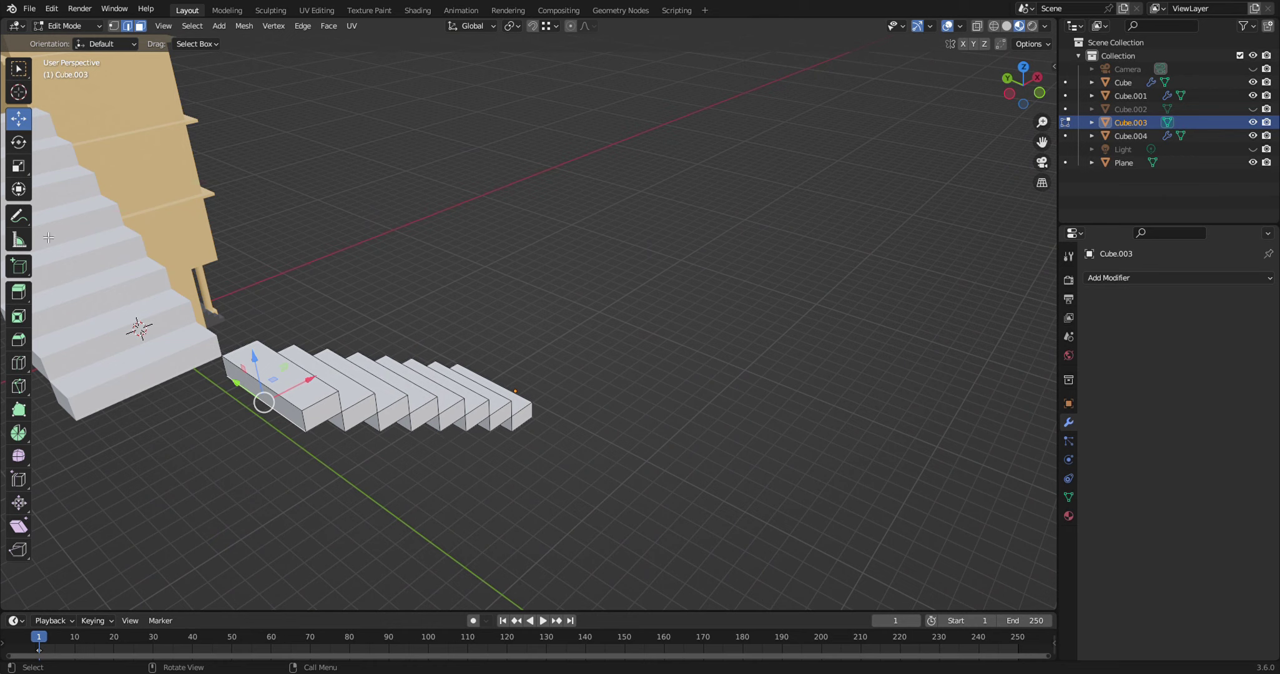
click(140, 28)
click(292, 414)
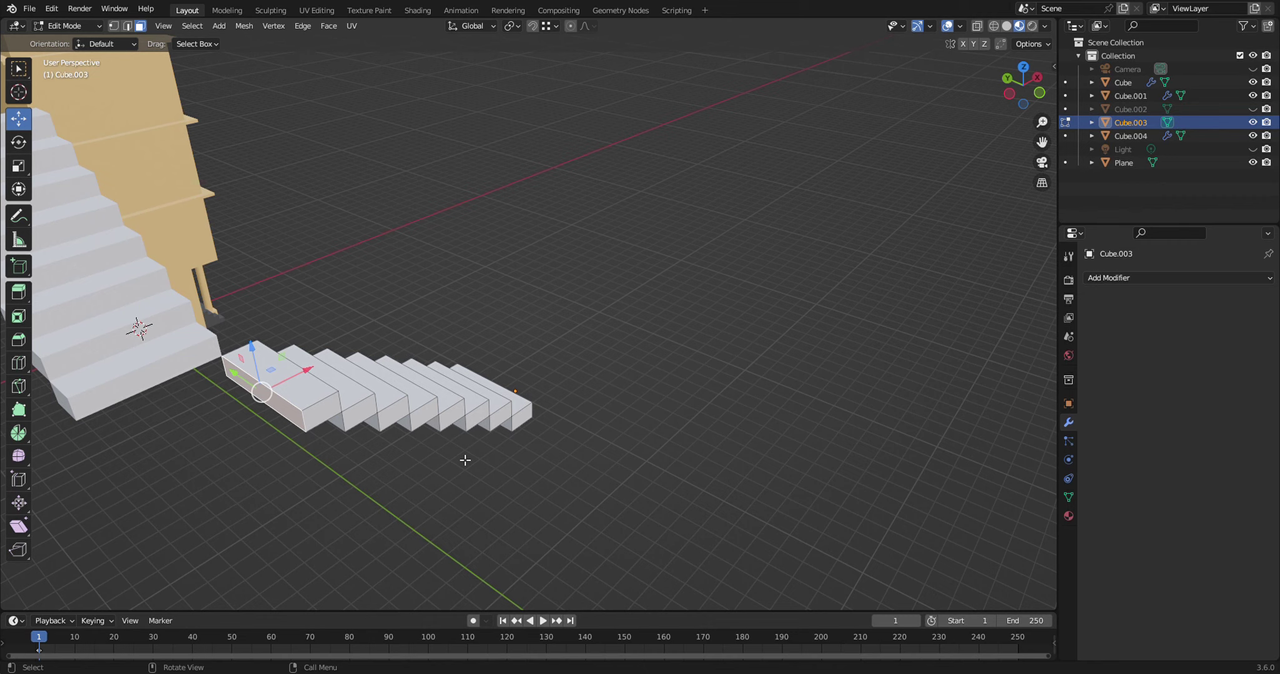
Extrude the lower flight's first step face 5.3417 m into a long landing slab
key(shift+d)
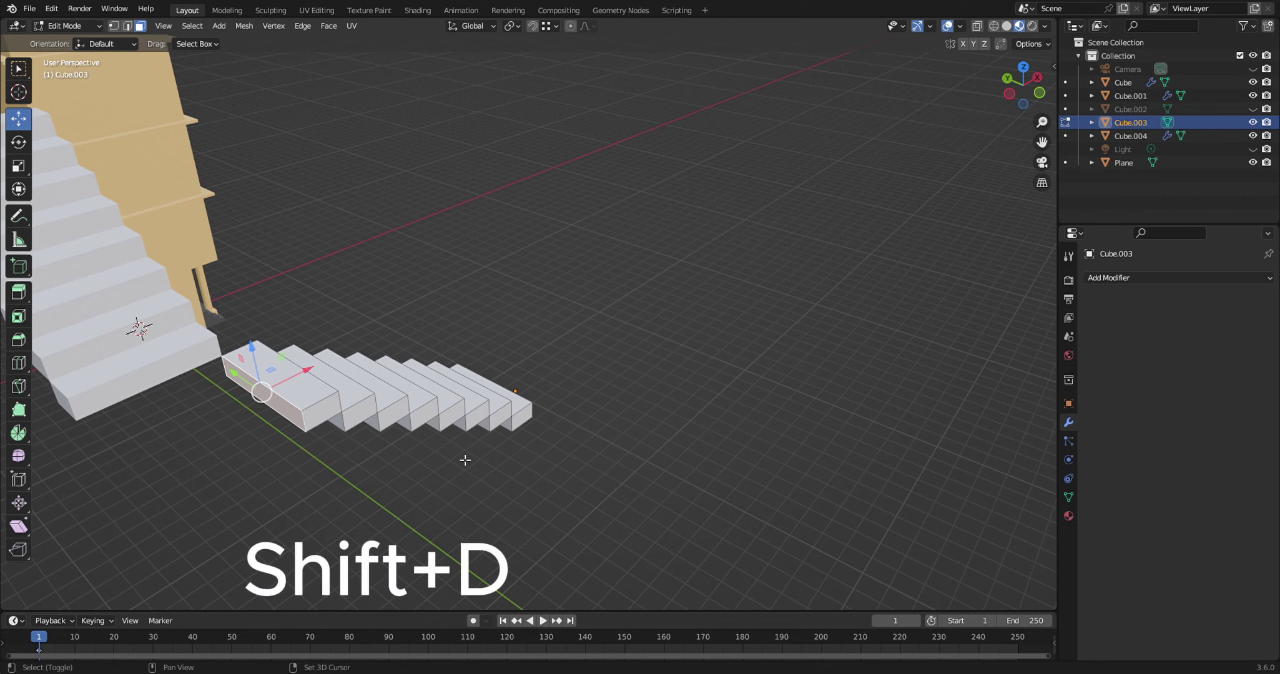
right_click(466, 461)
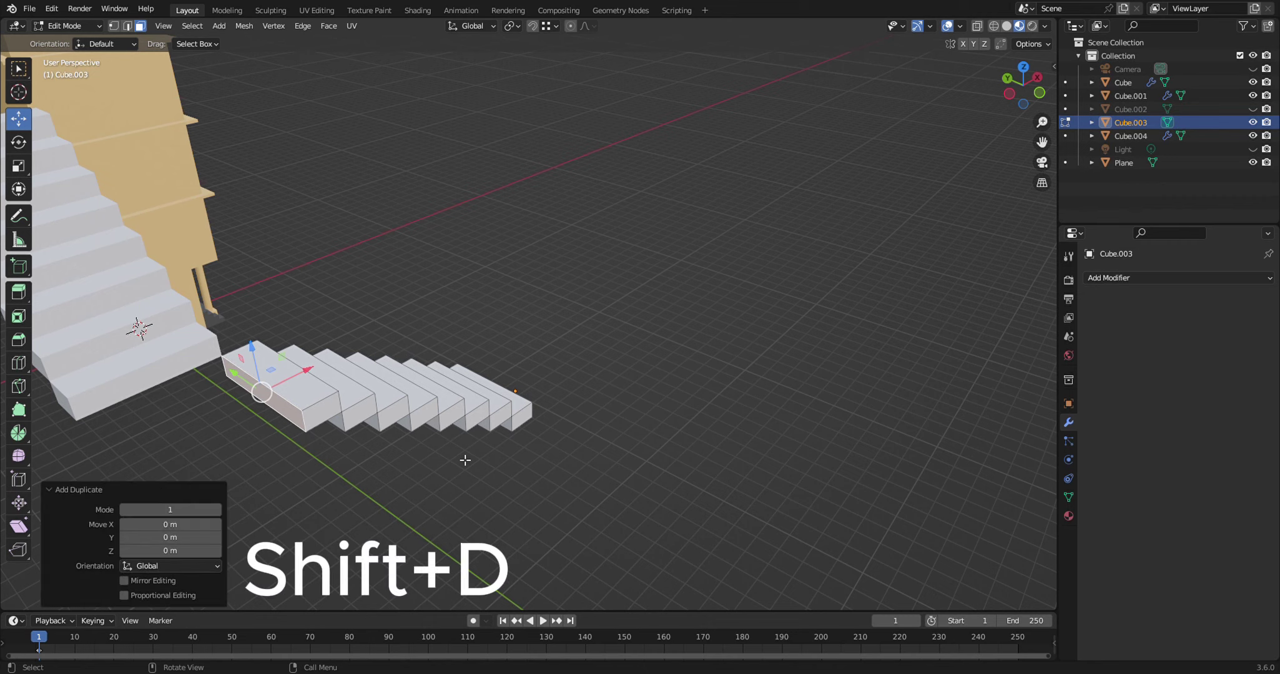
click(18, 292)
drag(304, 370, 84, 431)
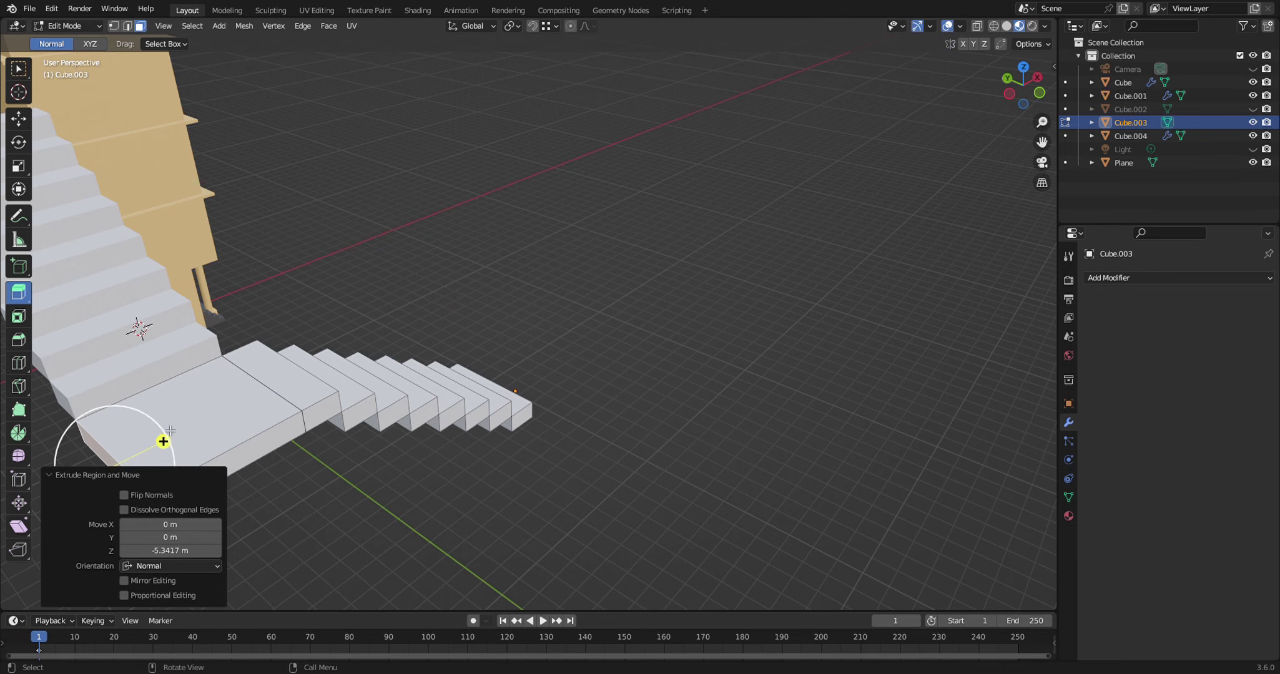
mouse_move(503, 384)
middle_down()
mouse_move(498, 334)
mouse_move(569, 448)
mouse_move(532, 440)
middle_up()
scroll(498, 334, up, 3)
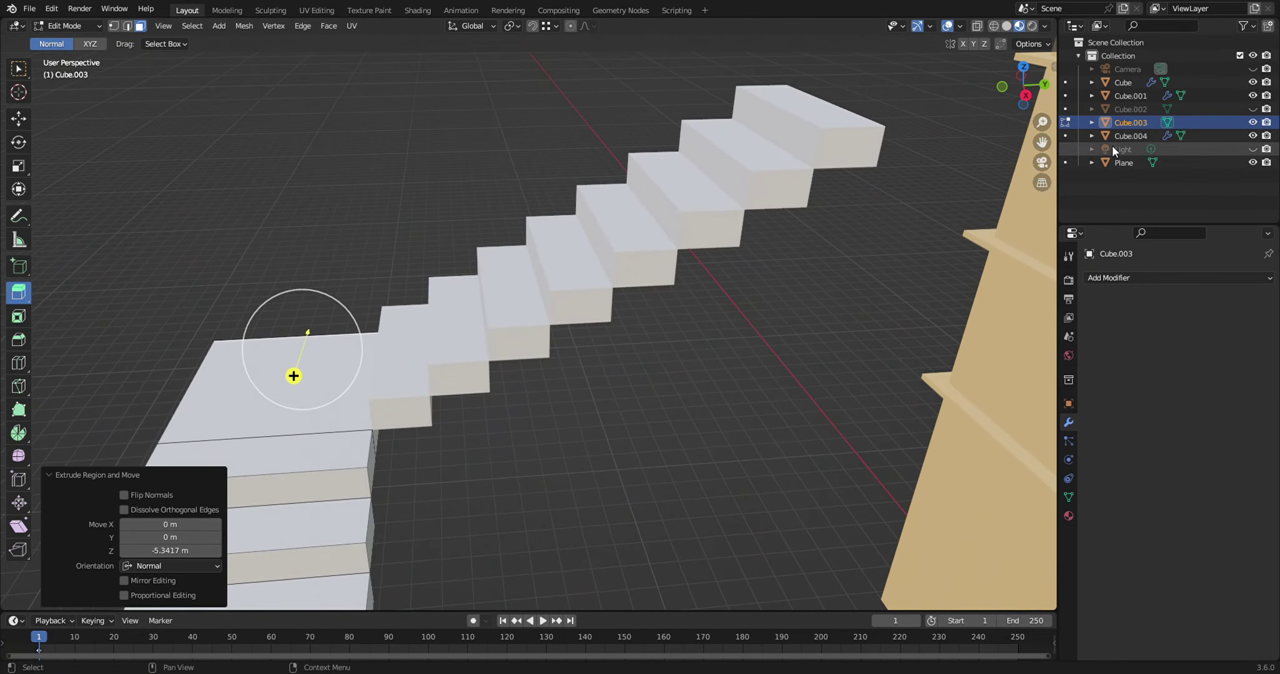
Unhide the room's wall Cube.002 and view the scene from higher up
click(1253, 109)
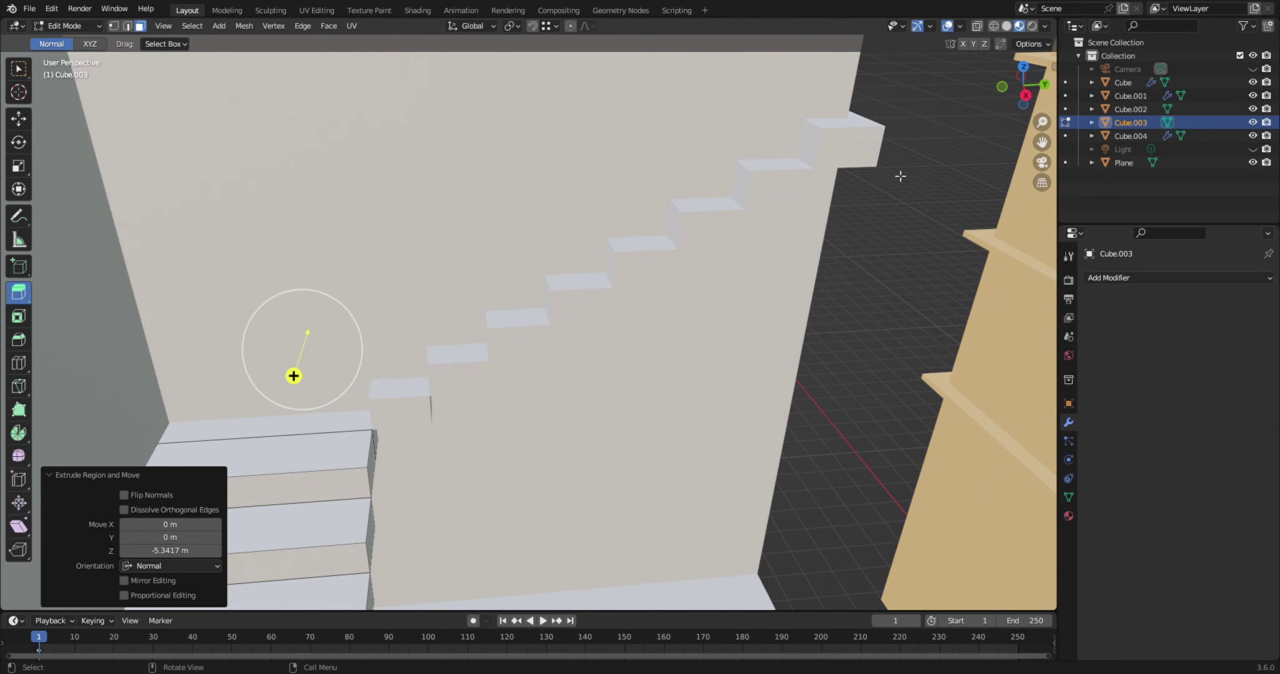
scroll(672, 369, down, 3)
scroll(672, 369, down, 3)
middle_drag(708, 388, 450, 287)
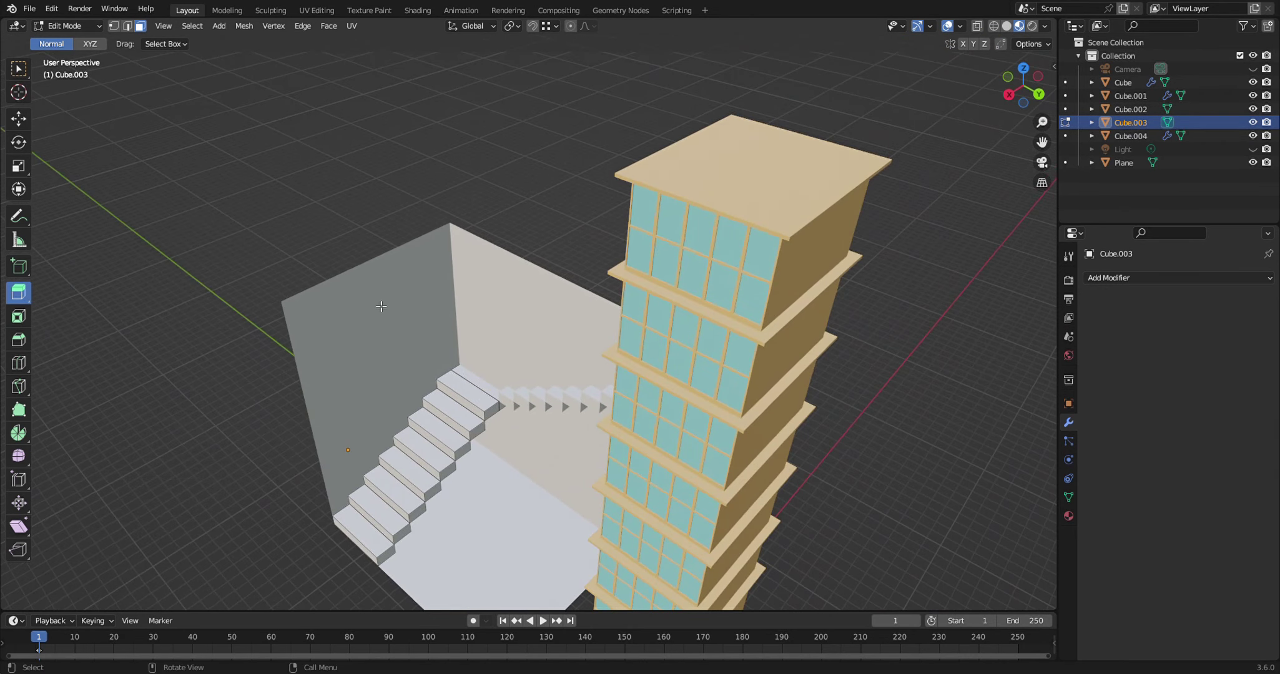
Move the room's wall Cube.002 along the X axis
key(Tab)
click(342, 371)
key(g)
key(x)
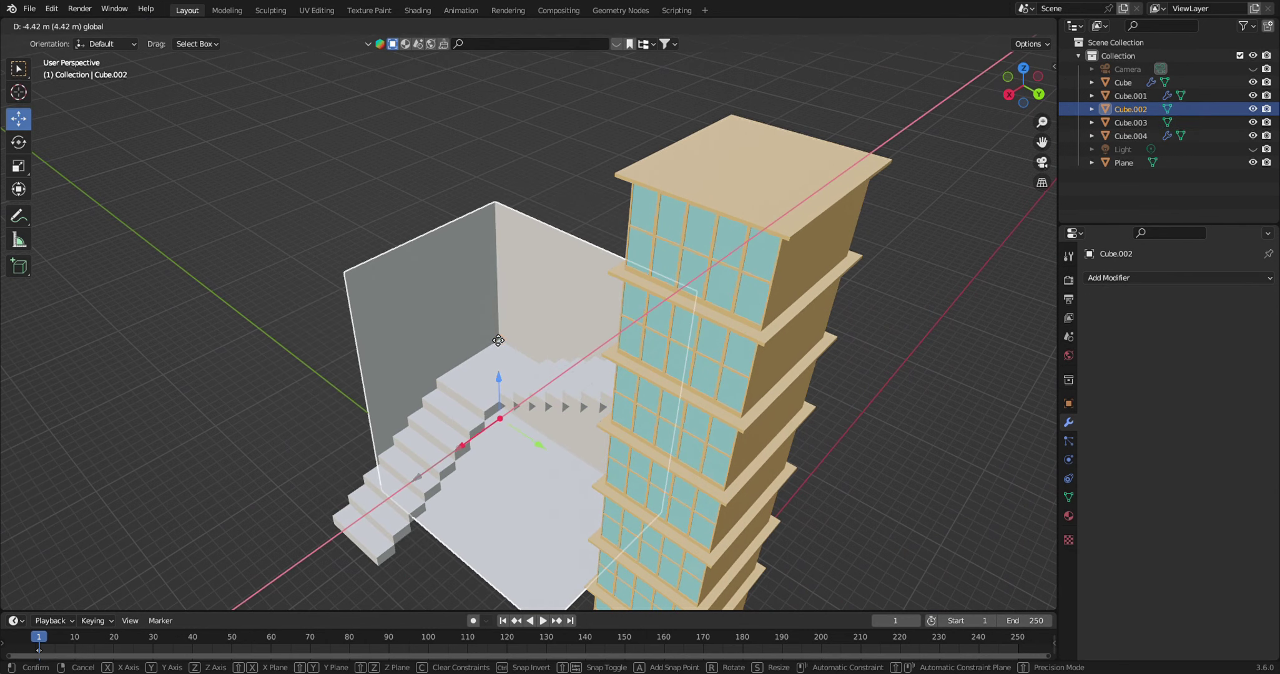
click(498, 340)
middle_drag(440, 479, 441, 474)
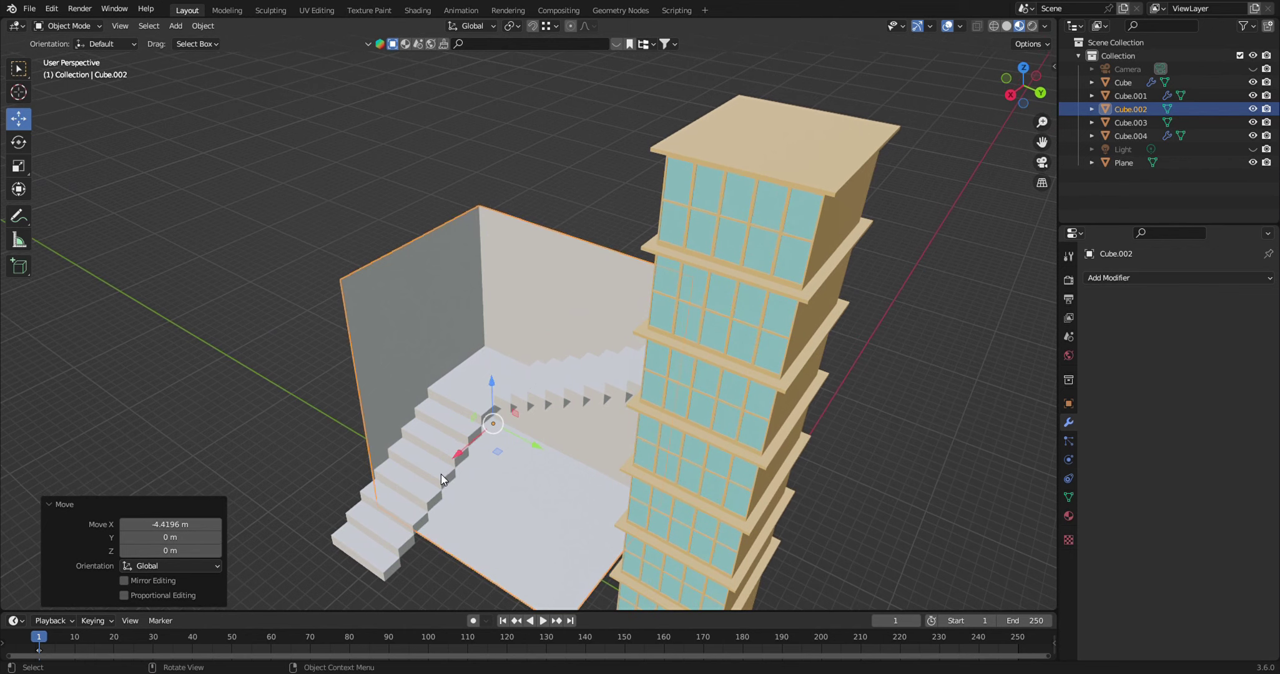
Stretch the wall's left edge along X to widen the room to 8.4122 m
key(Tab)
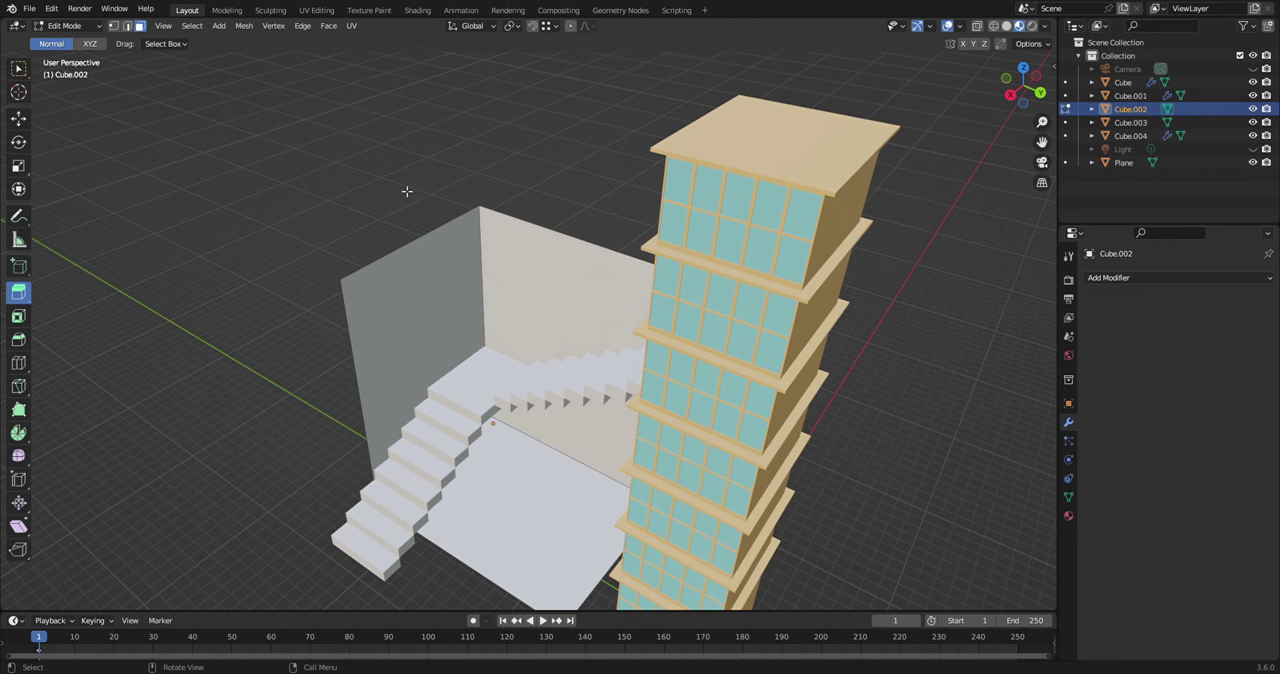
click(128, 25)
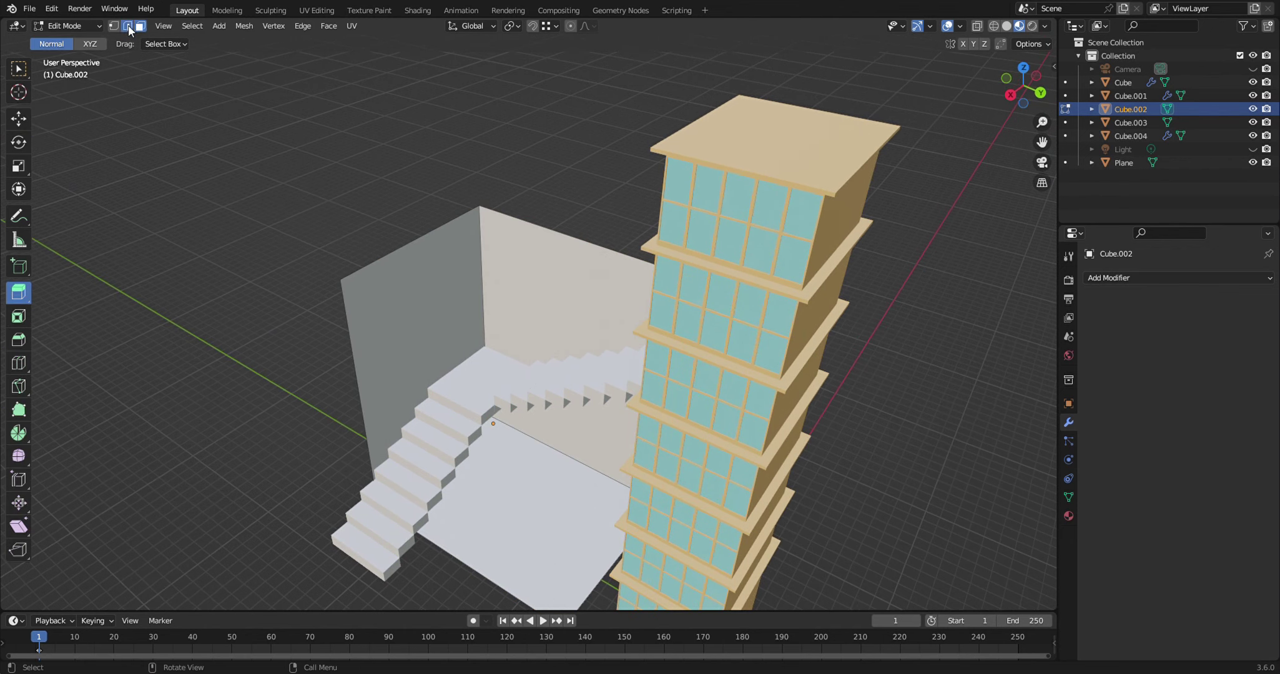
click(362, 413)
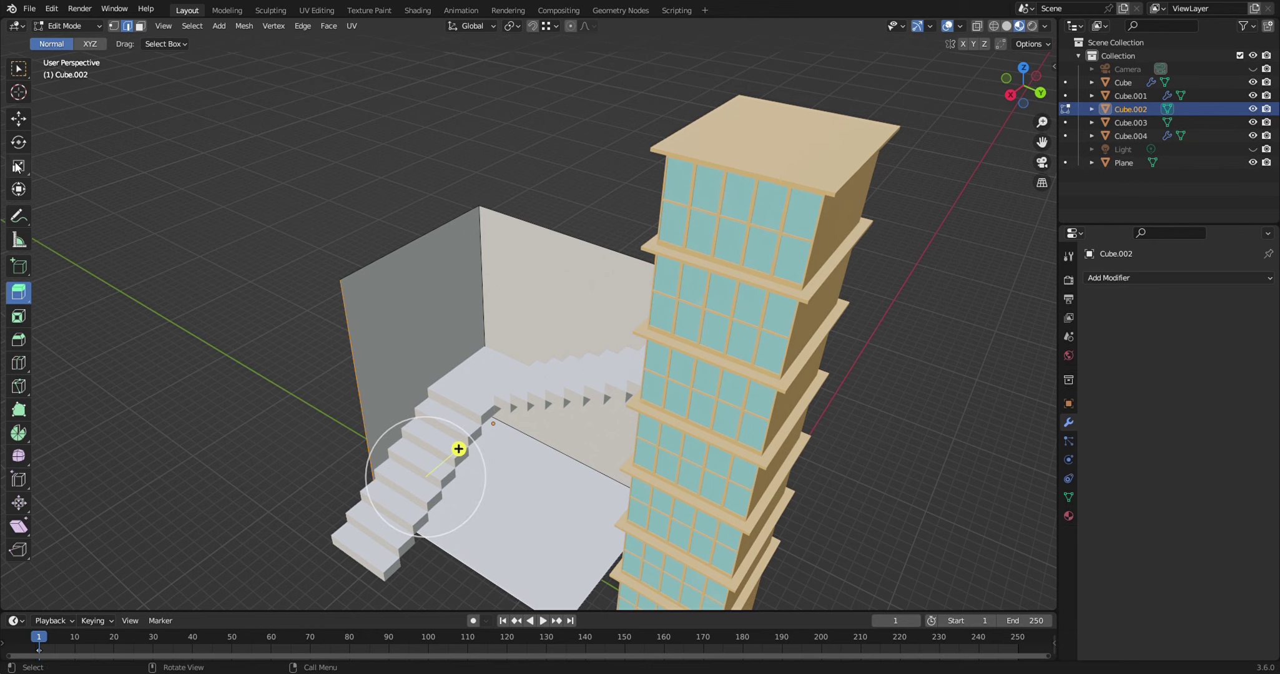
click(18, 119)
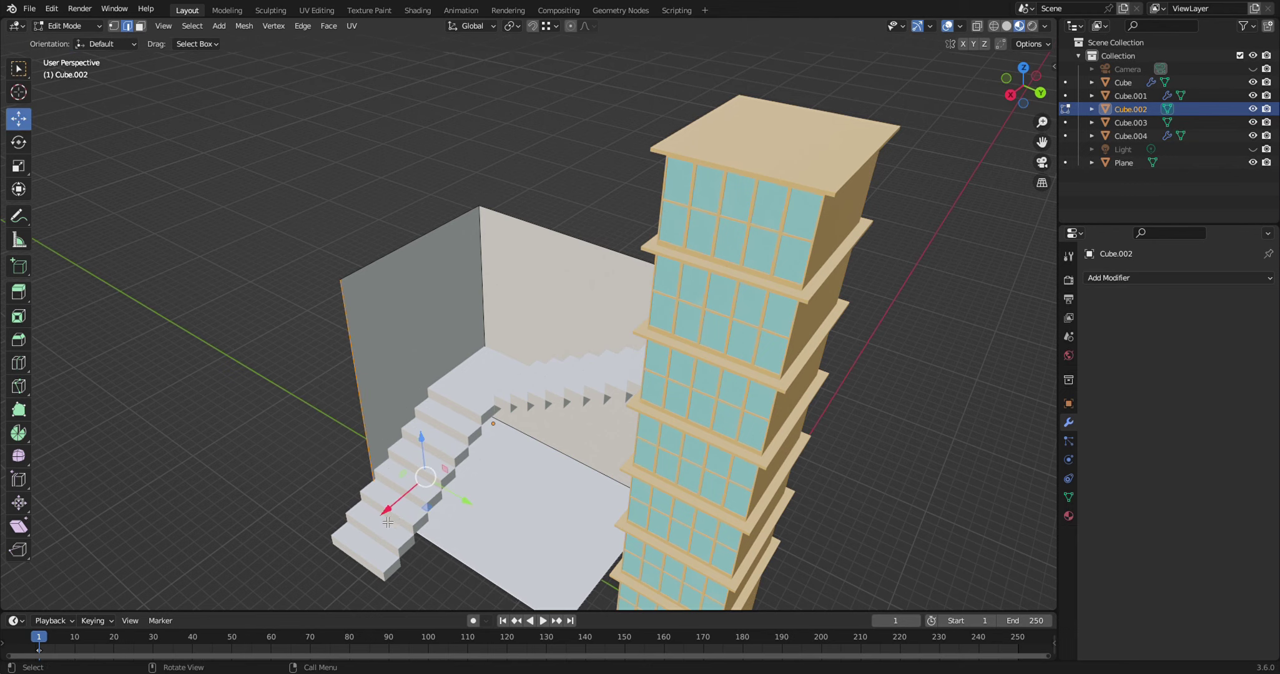
drag(387, 522, 290, 597)
middle_drag(479, 507, 553, 496)
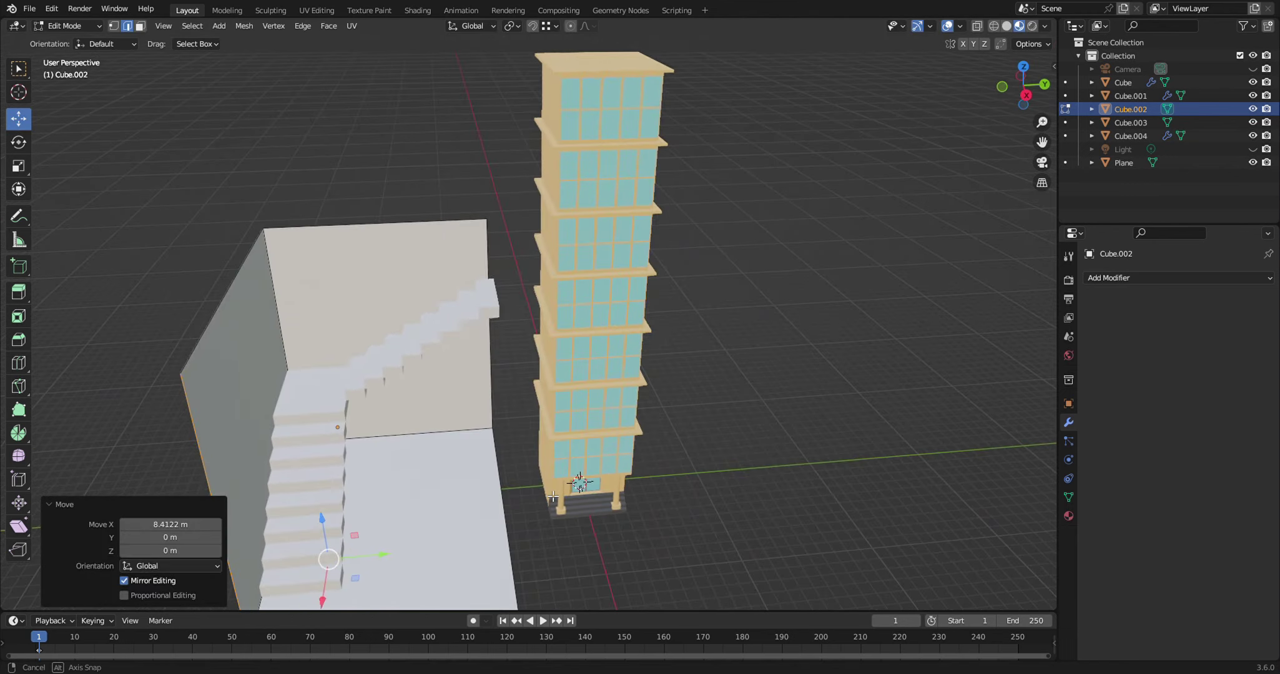
Move the wall's right vertical edge 1.466 m along Y to enclose the staircase
click(504, 476)
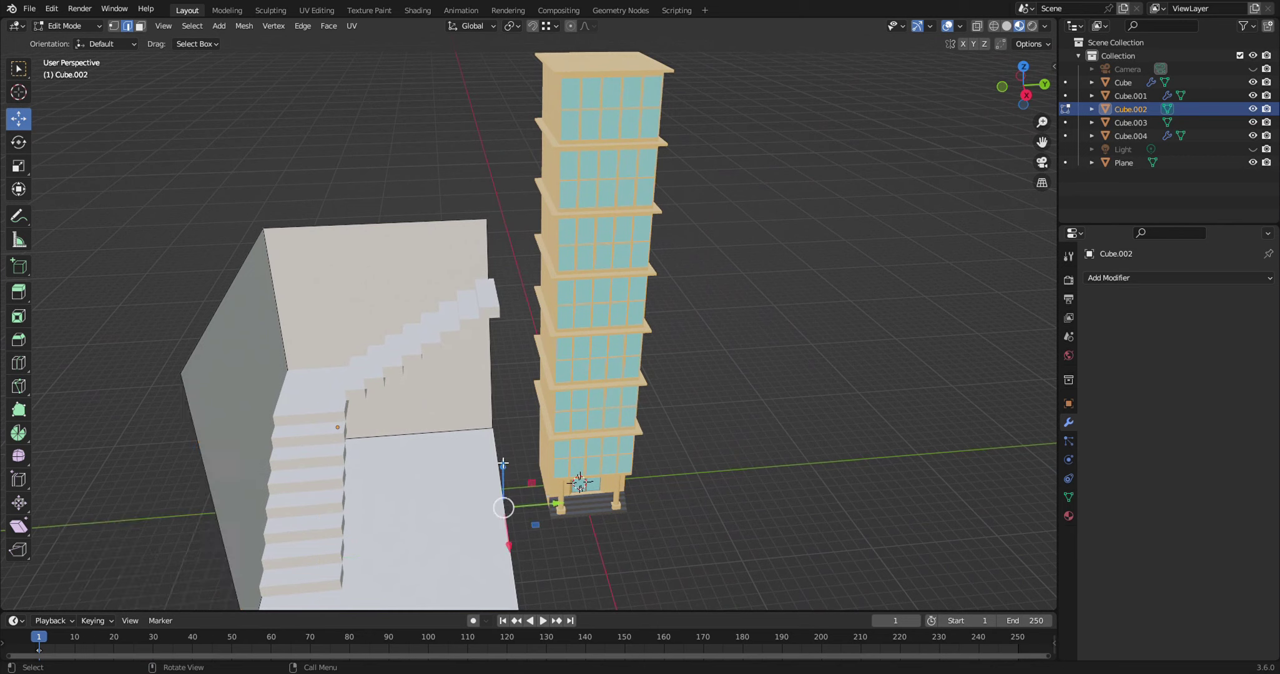
click(496, 403)
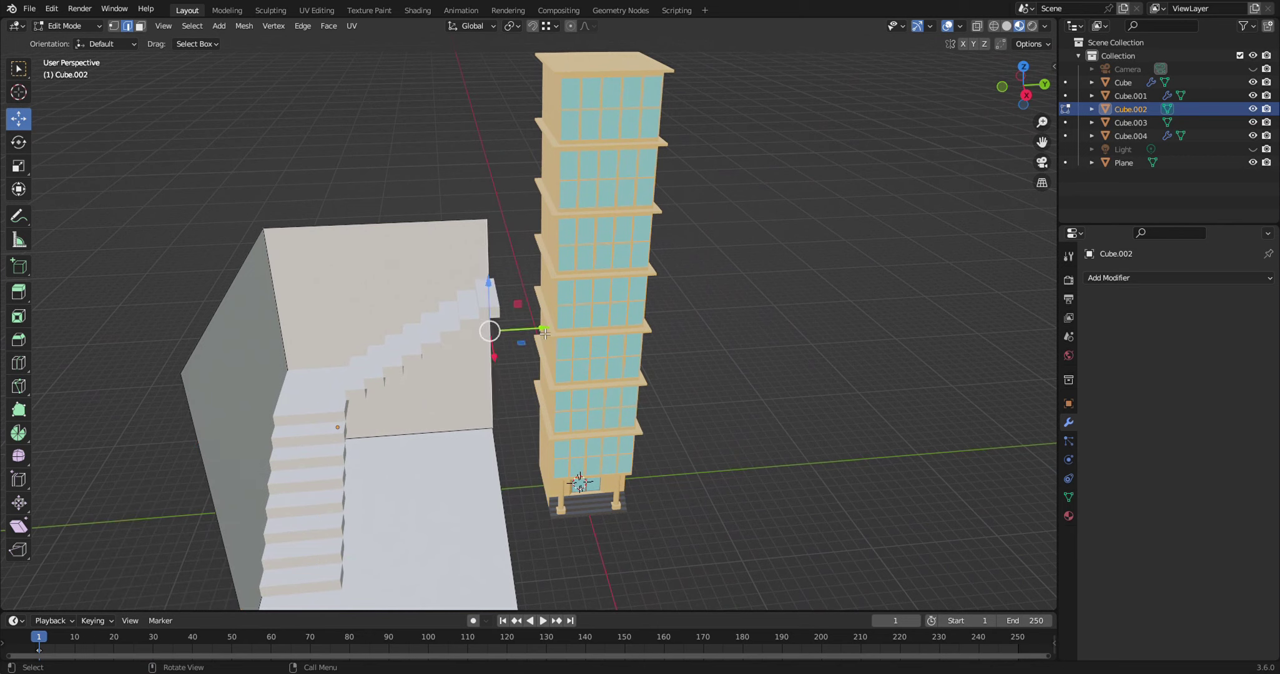
drag(541, 336, 584, 335)
key(ctrl+z)
key(g)
key(y)
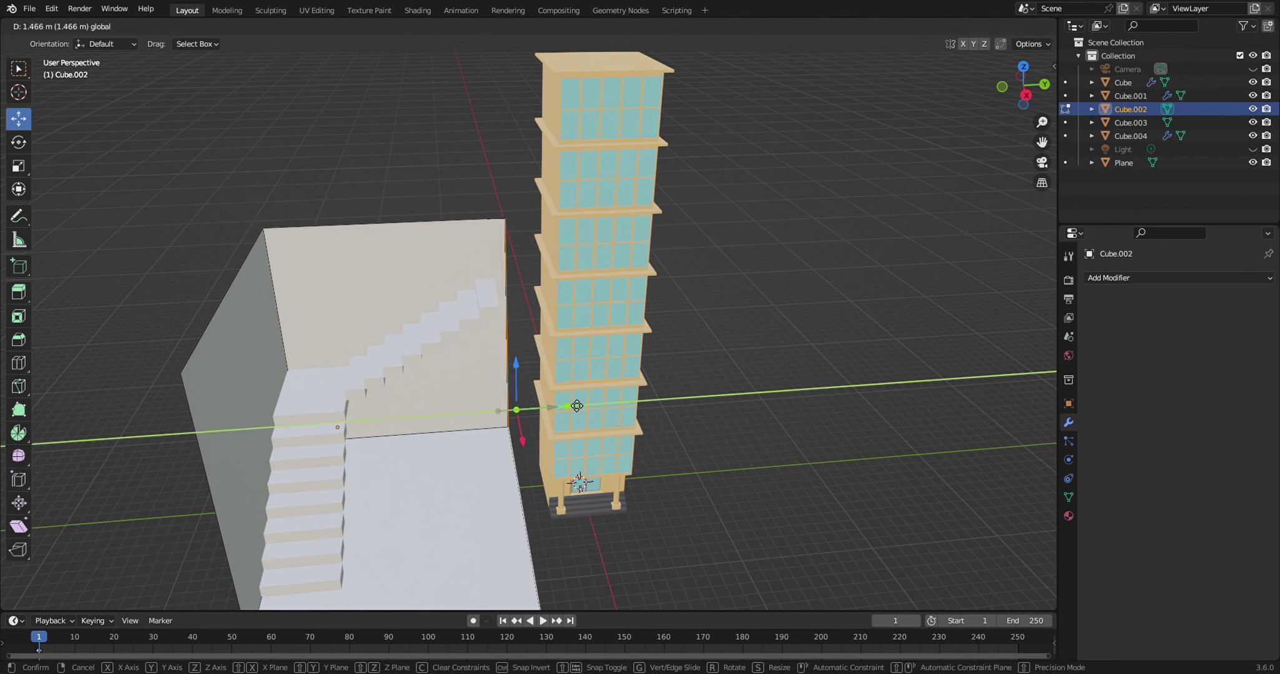
click(585, 401)
click(704, 526)
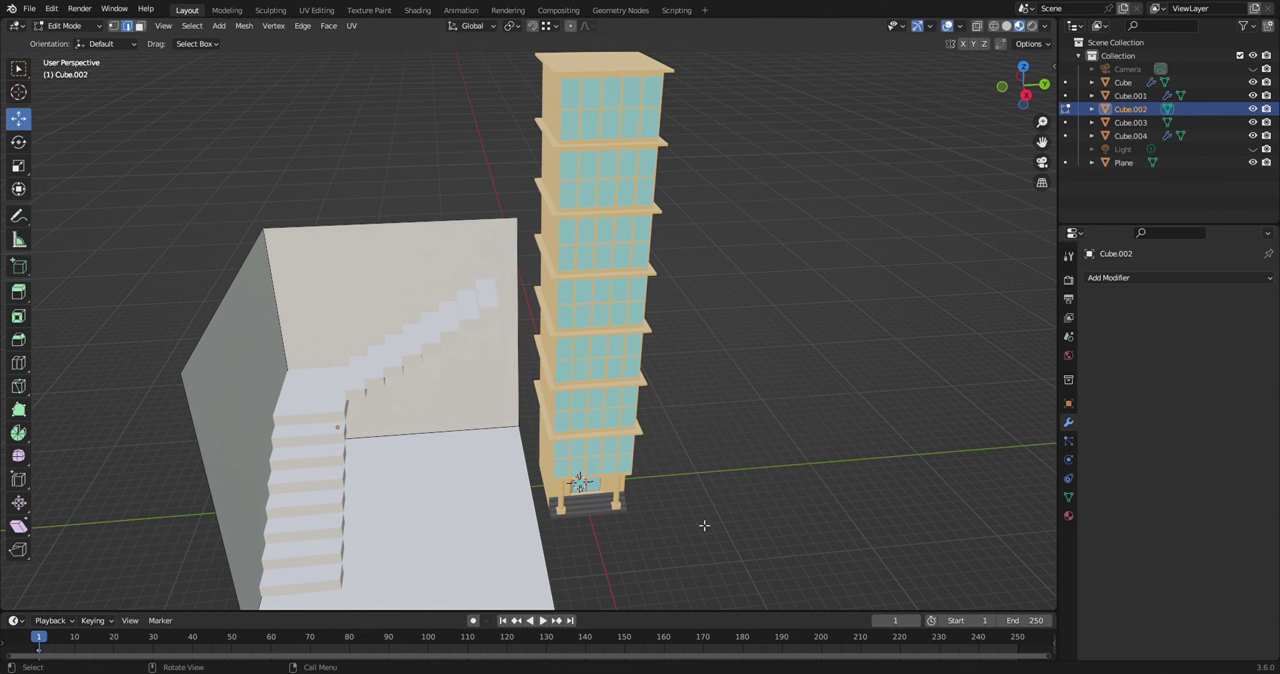
key(Tab)
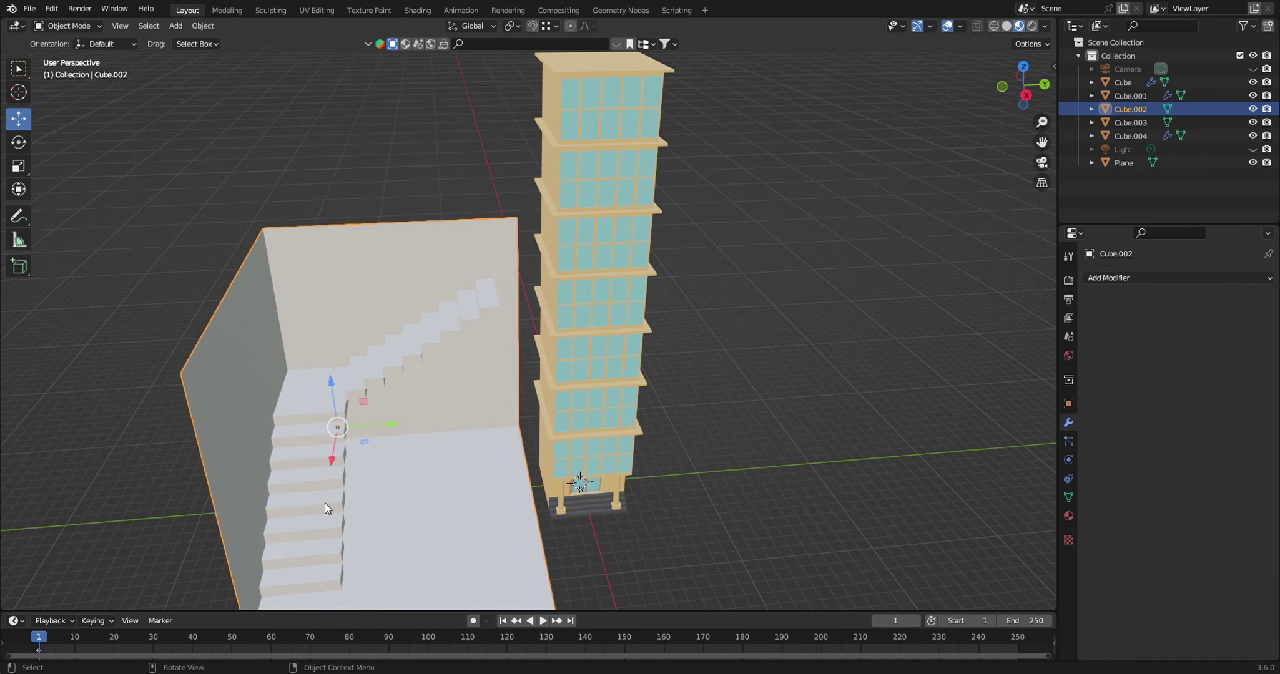
Move both stair flights and the wall together -8.45 m along Y
click(334, 507)
shift+click(471, 524)
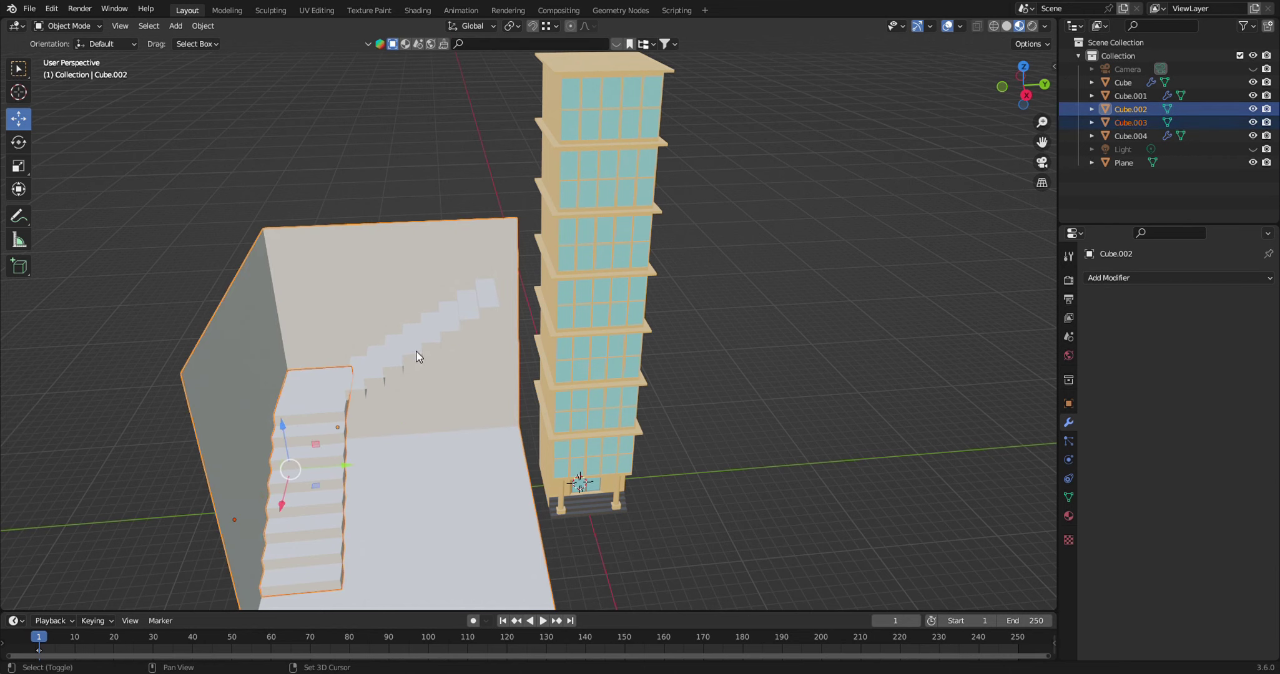
shift+click(418, 356)
drag(371, 403, 473, 484)
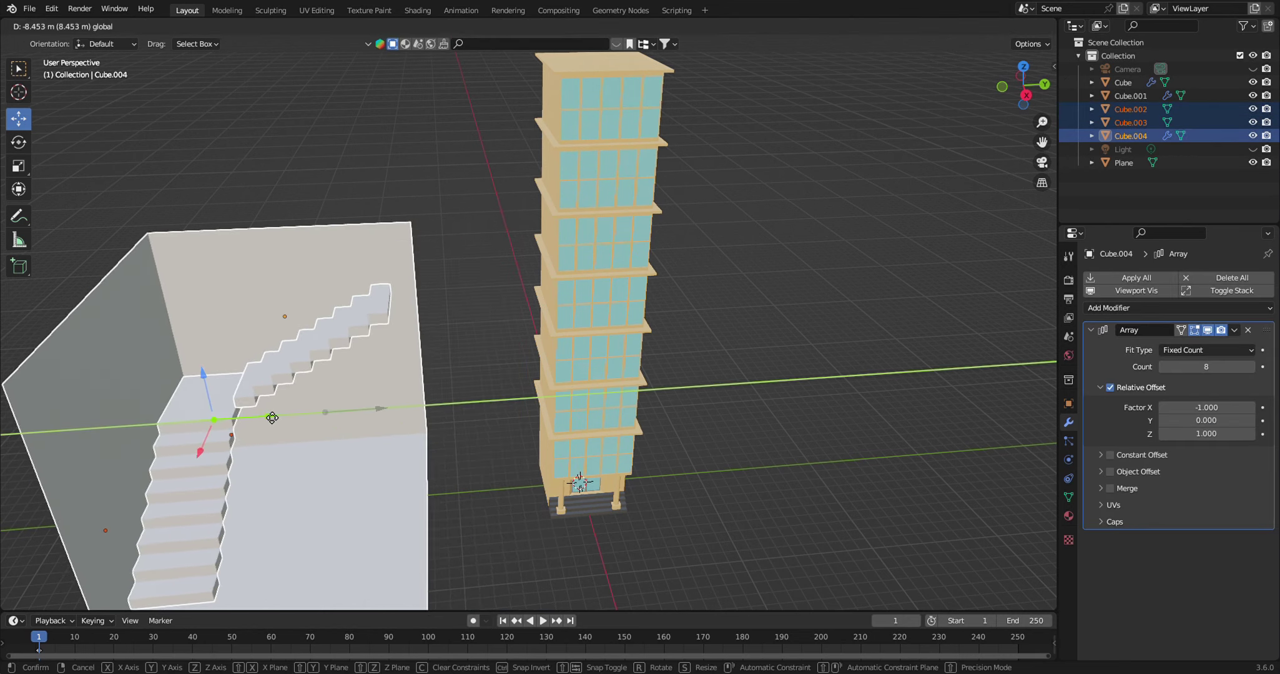
shift+middle_drag(499, 490, 522, 413)
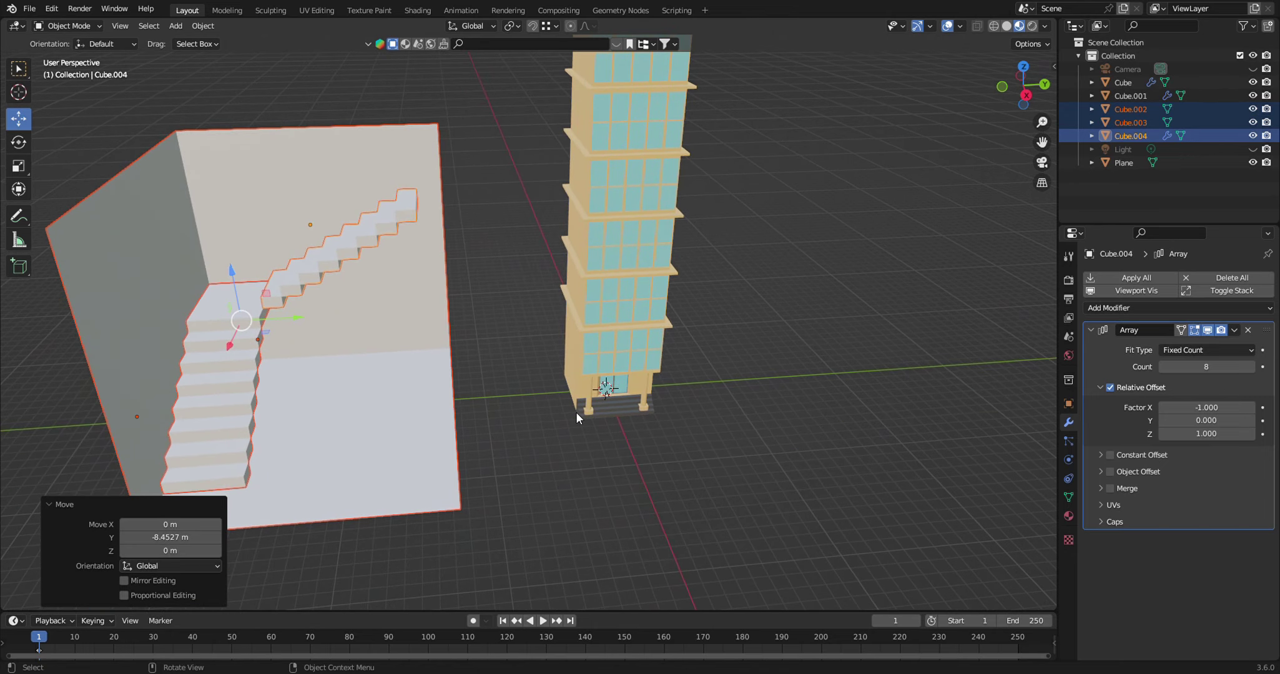
Orbit to show the room beside the upright tower, then view through the camera
click(539, 479)
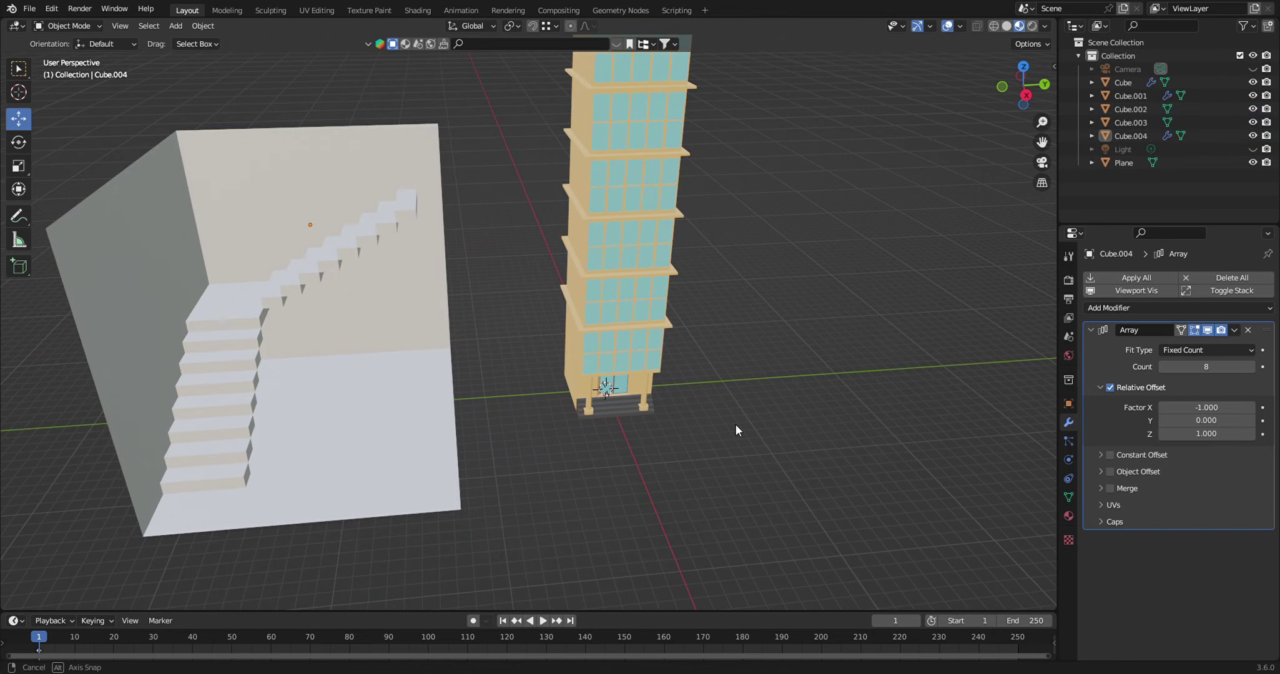
mouse_move(735, 424)
middle_down()
mouse_move(697, 406)
mouse_move(730, 389)
middle_up()
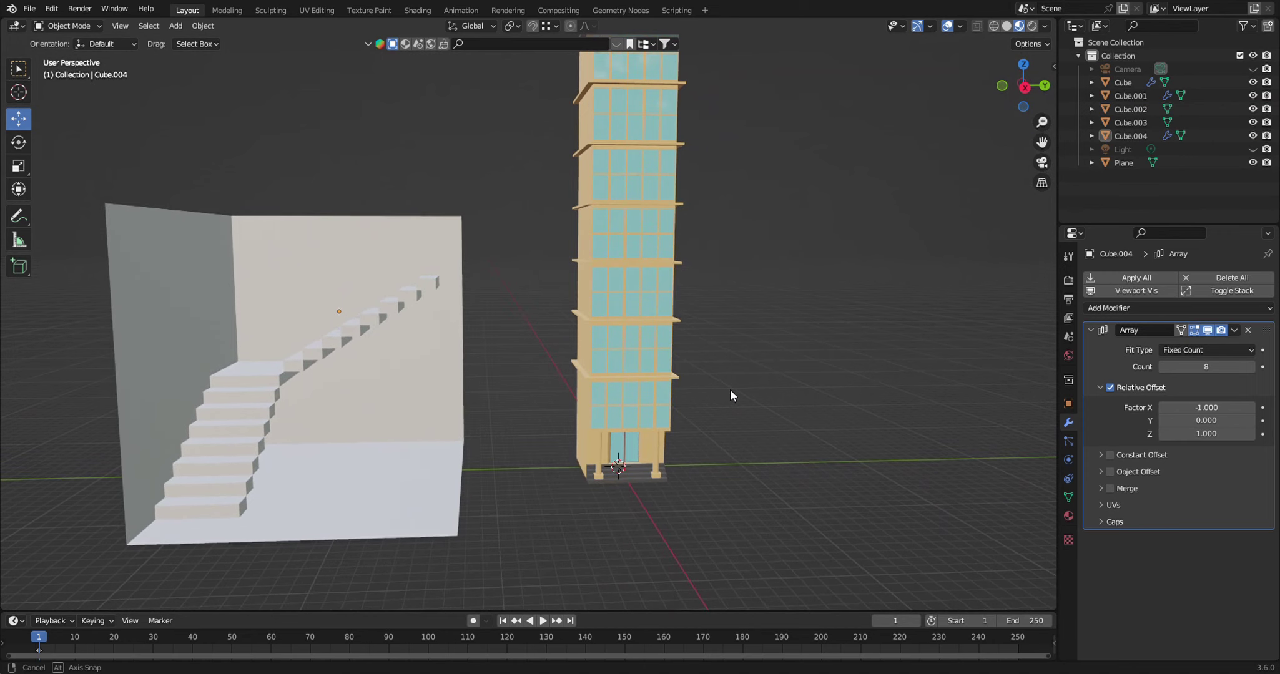
shift+middle_drag(483, 435, 477, 487)
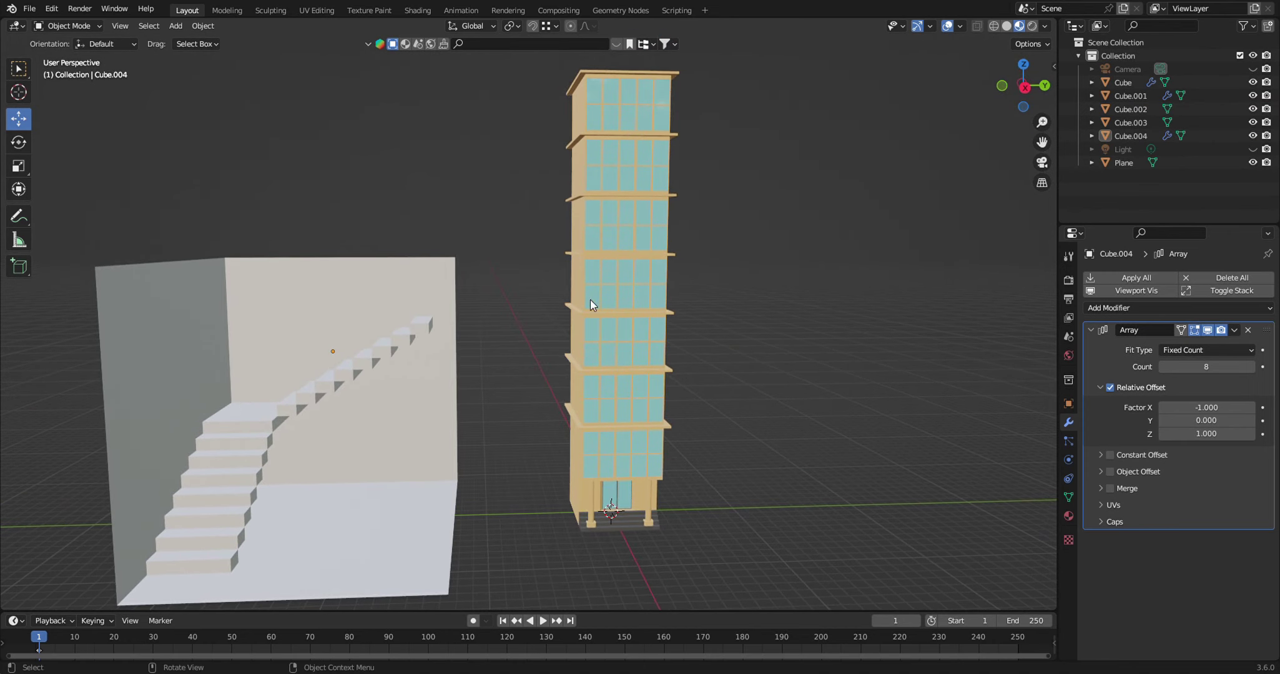
middle_drag(861, 435, 856, 432)
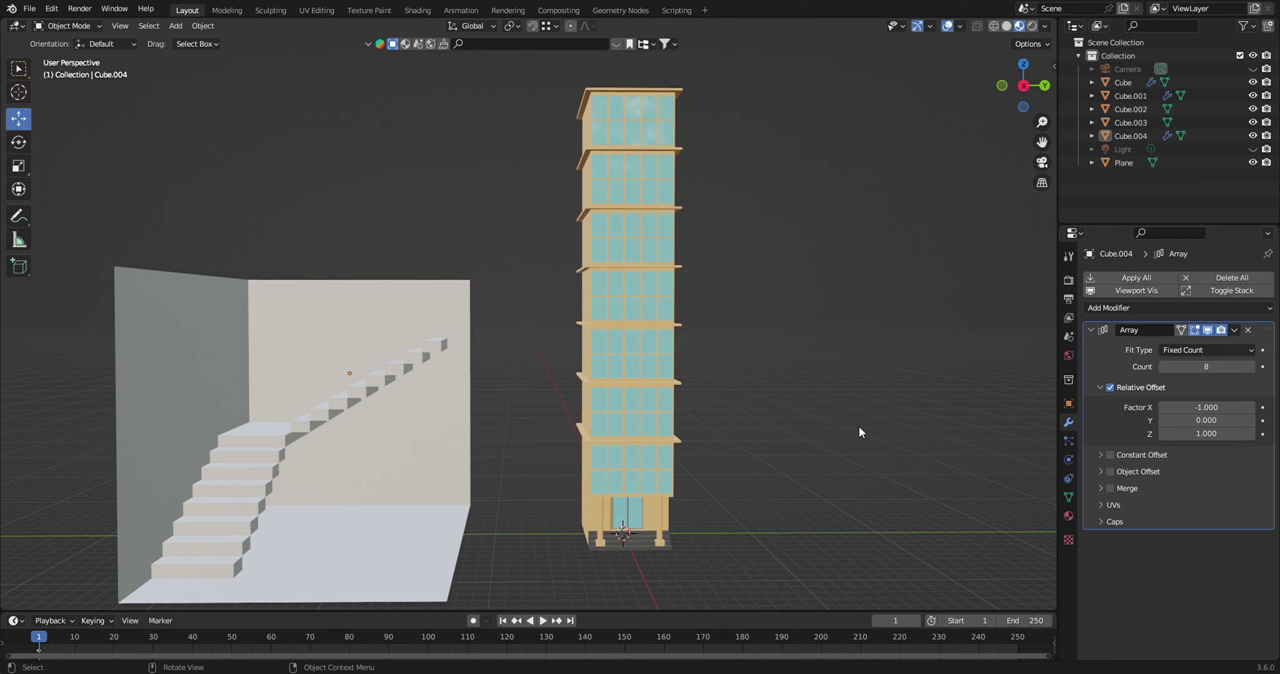
key(KP_0)
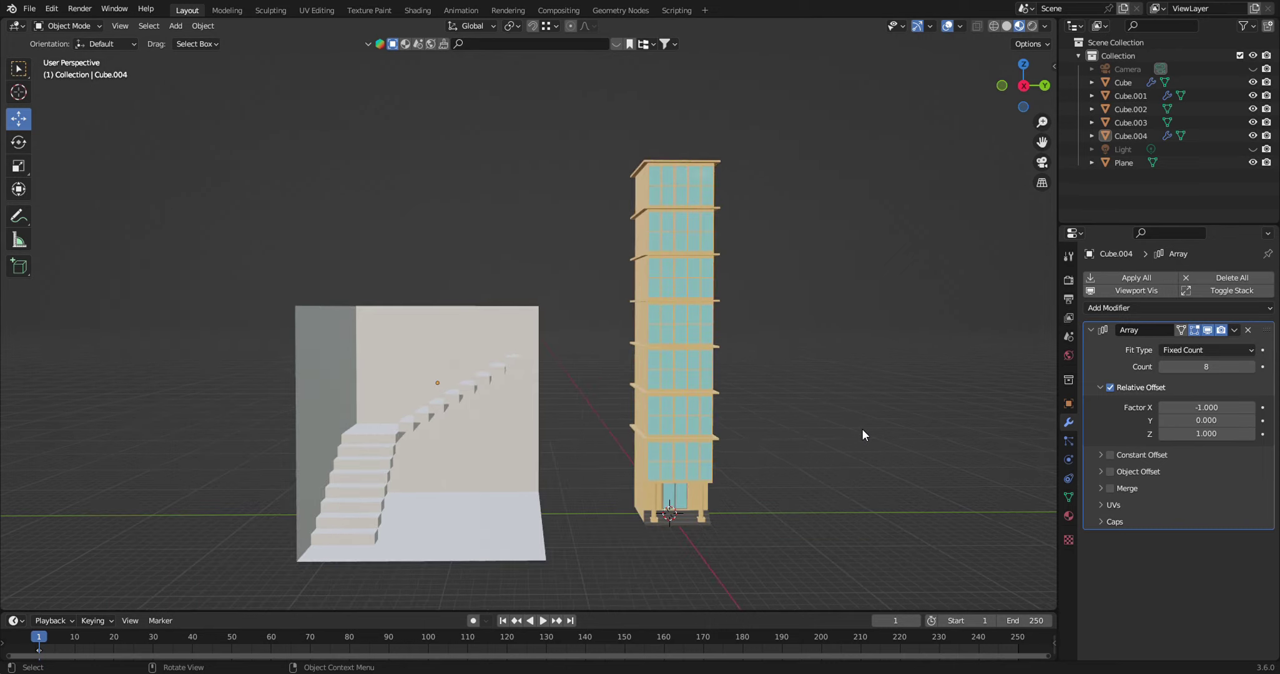